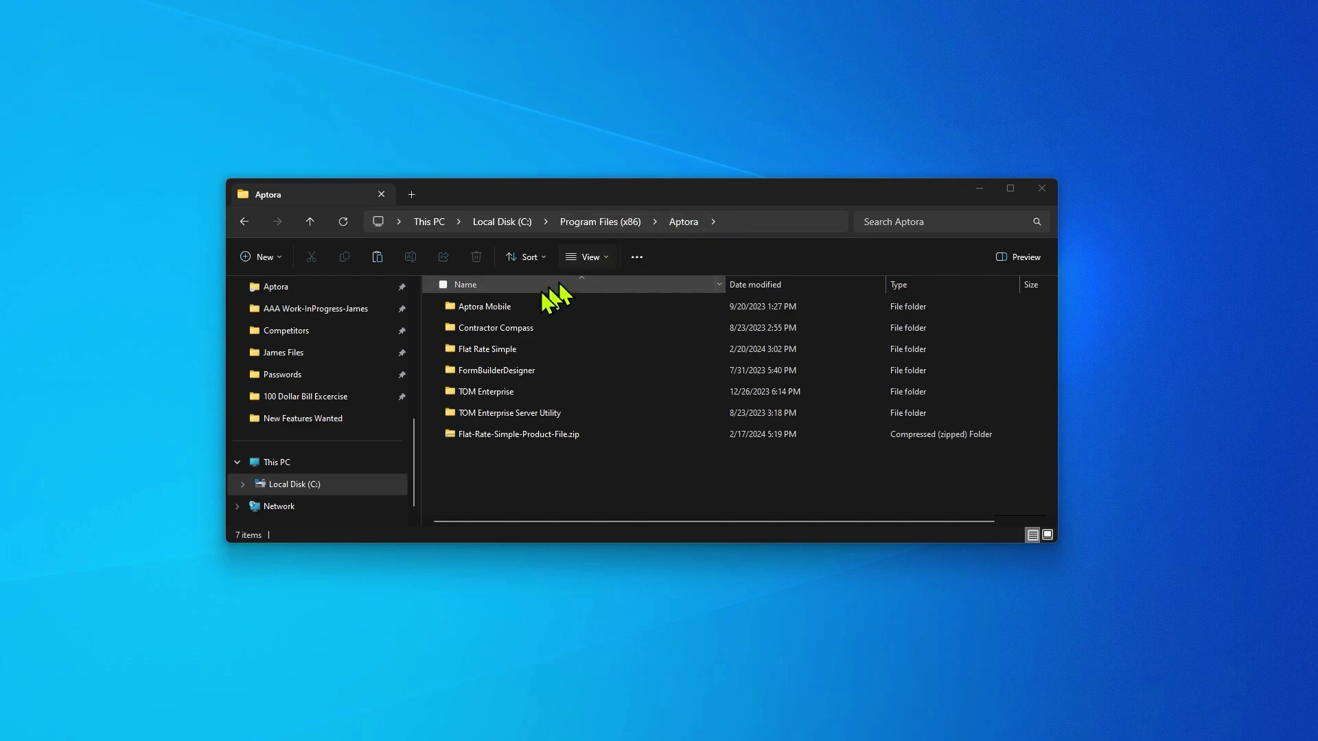
Open the Flat Rate Simple folder and place a desktop shortcut to Flat-Rate-Simple-Aptora.xlsm.
double_click(485, 353)
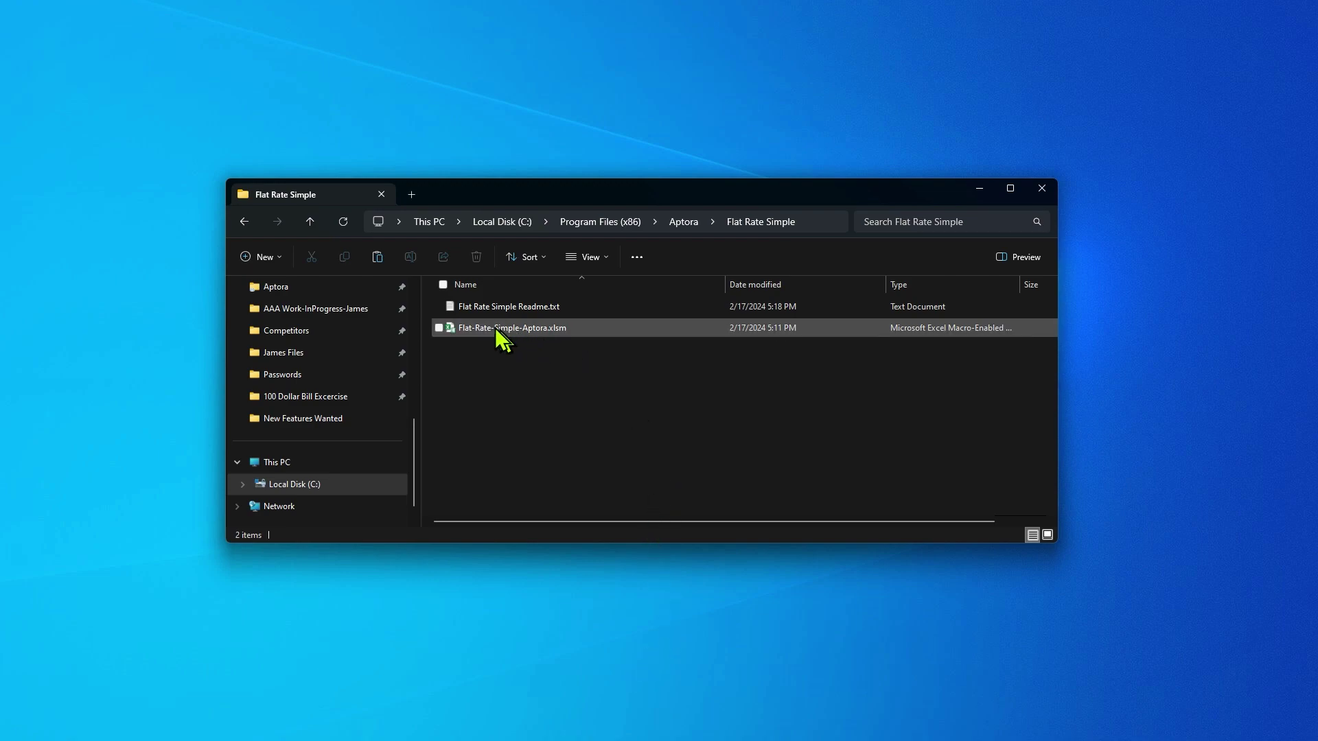
mouse_move(490, 335)
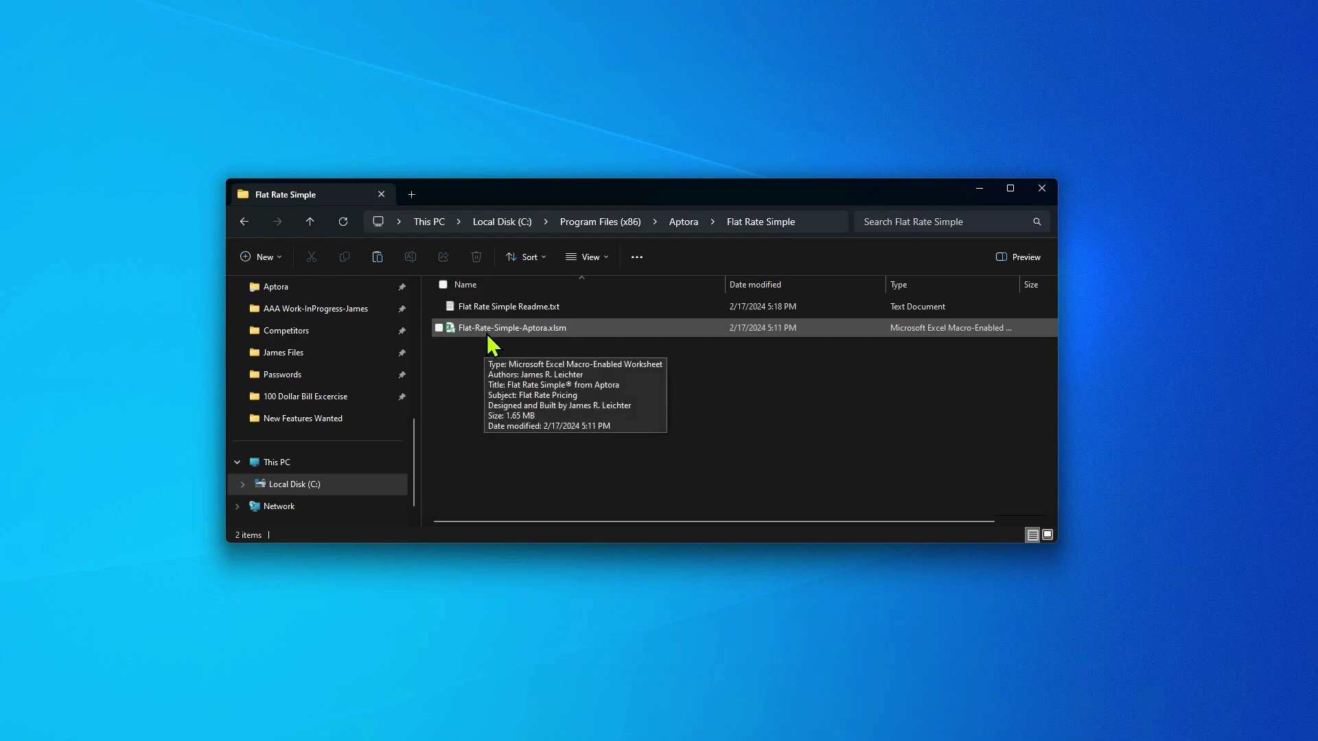
left_click(489, 329)
right_click(486, 328)
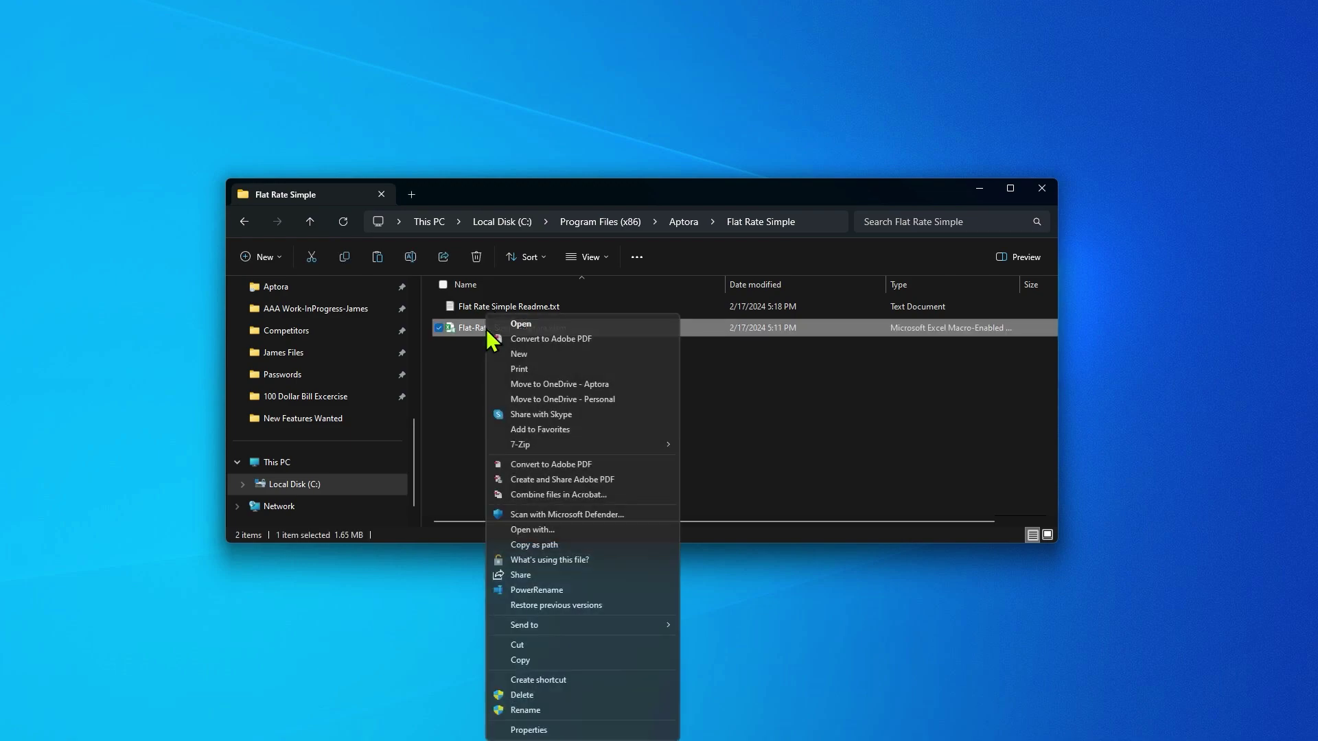
left_click(531, 682)
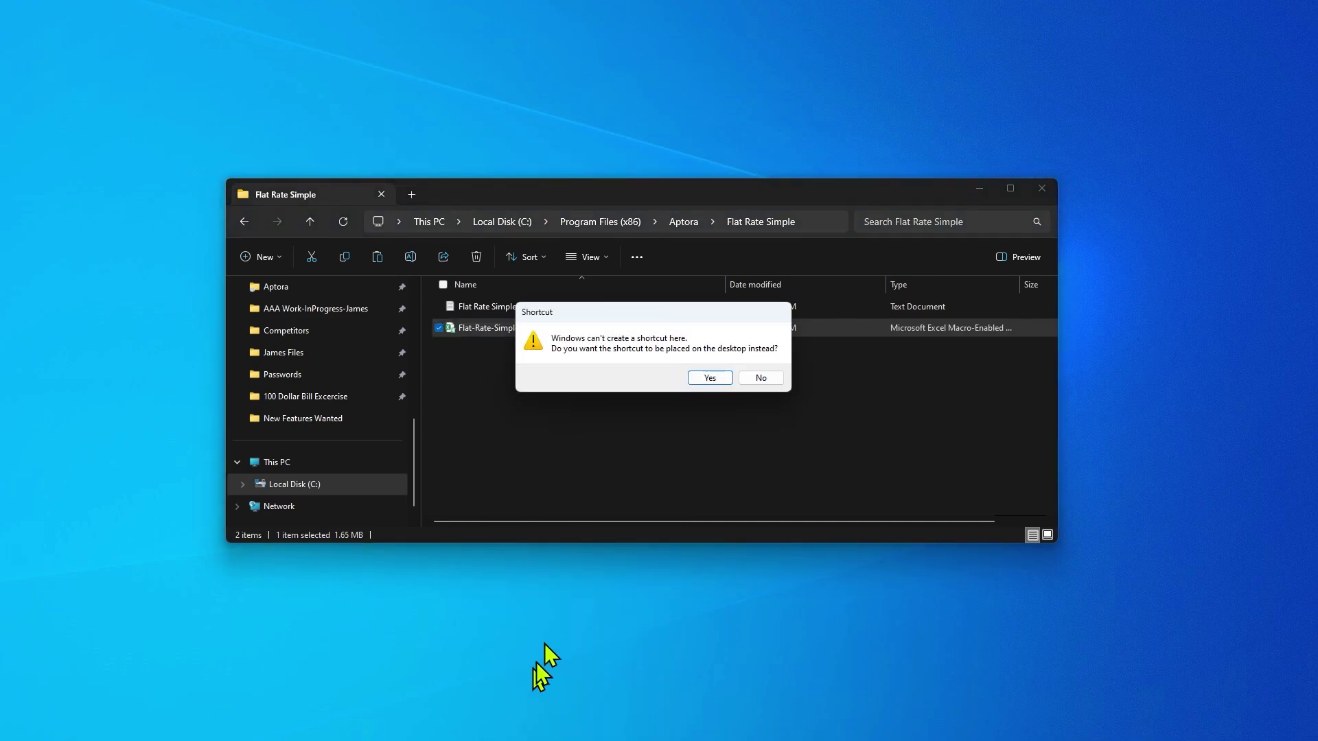
left_click(709, 377)
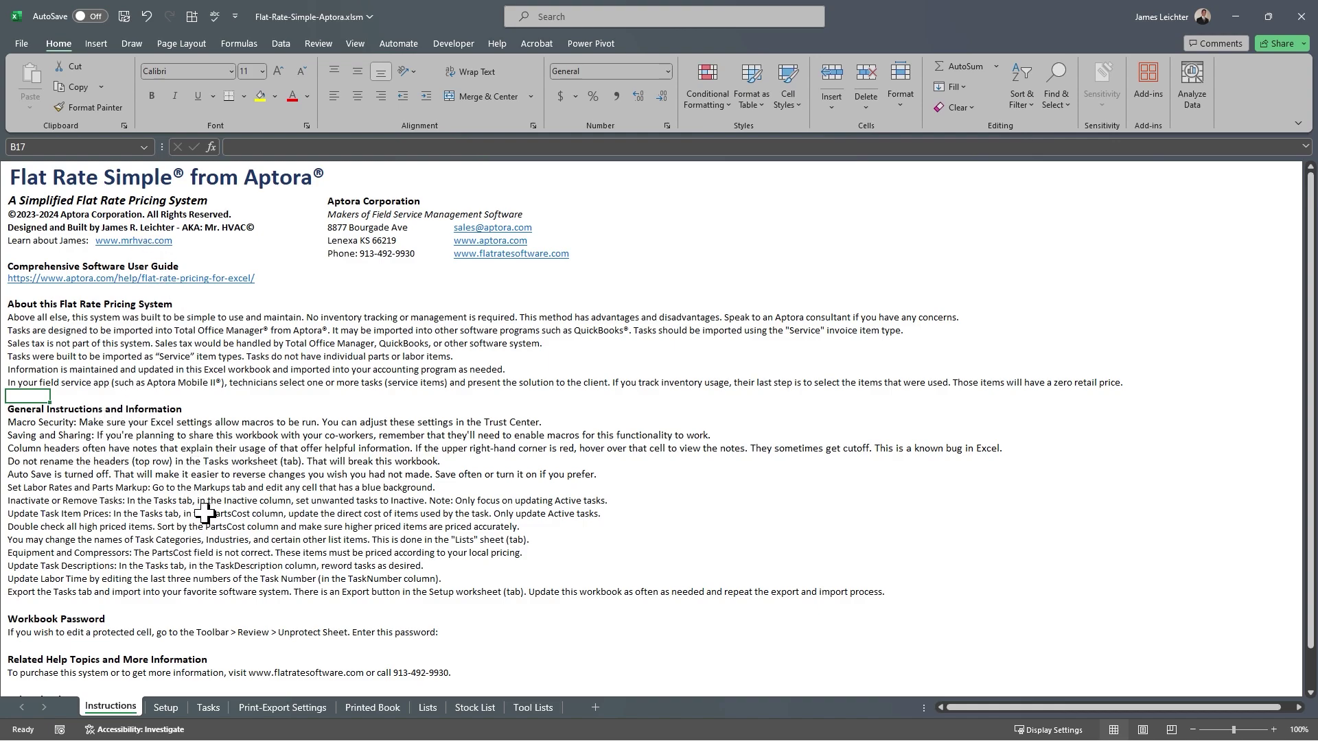
Move from the Instructions sheet to the Setup sheet's labor rate calculator.
left_click(164, 712)
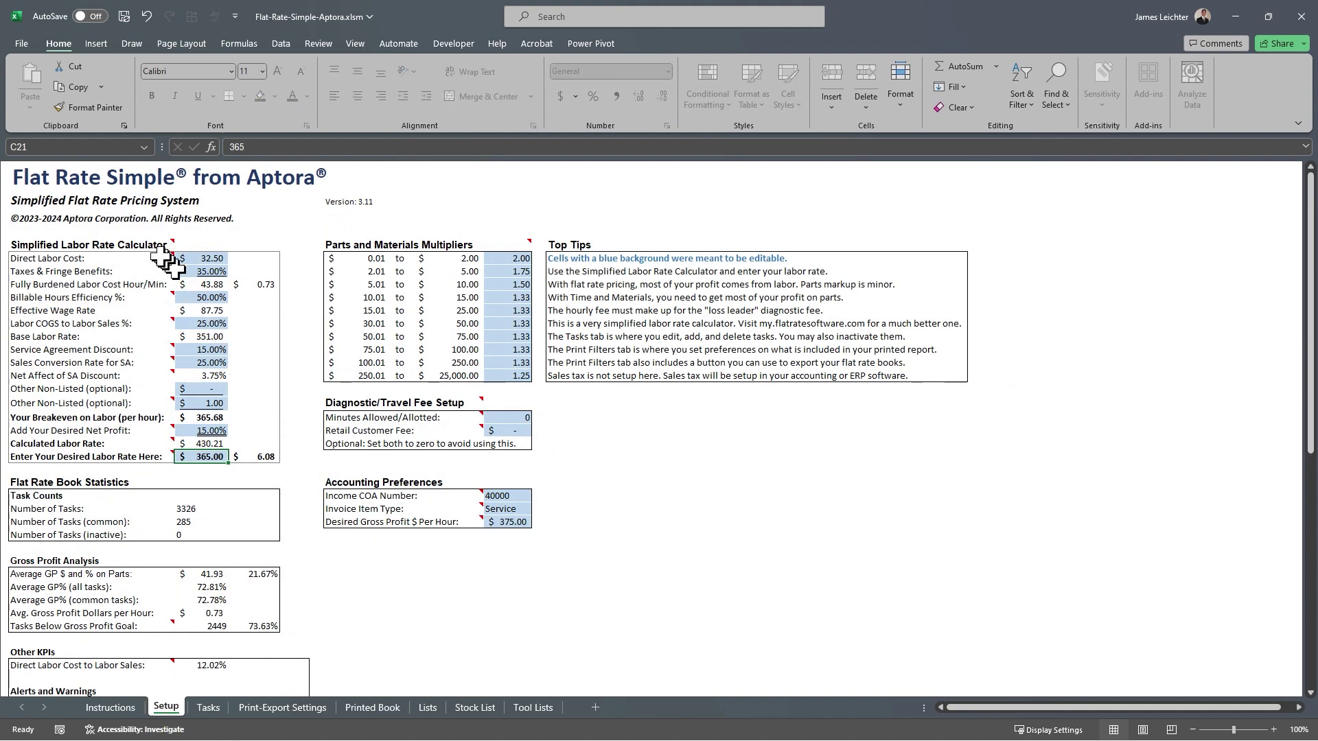
mouse_move(102, 249)
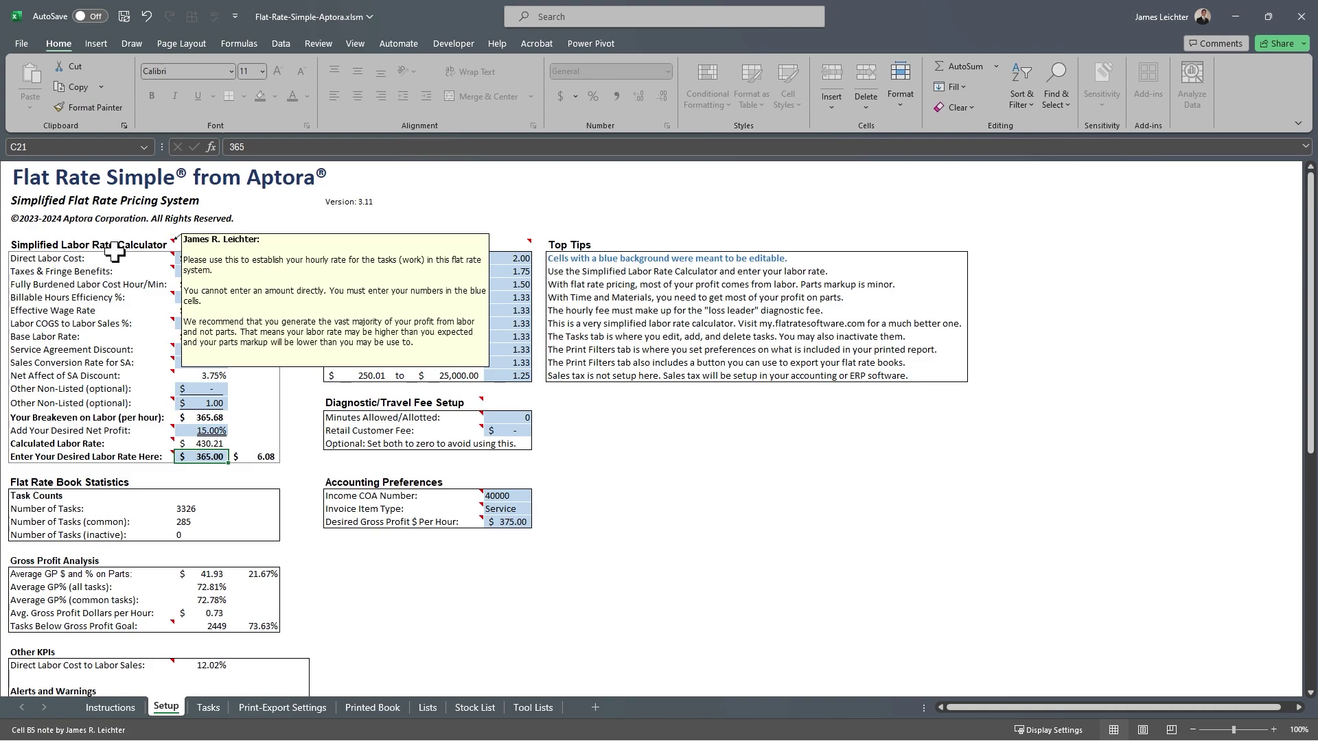
mouse_move(164, 299)
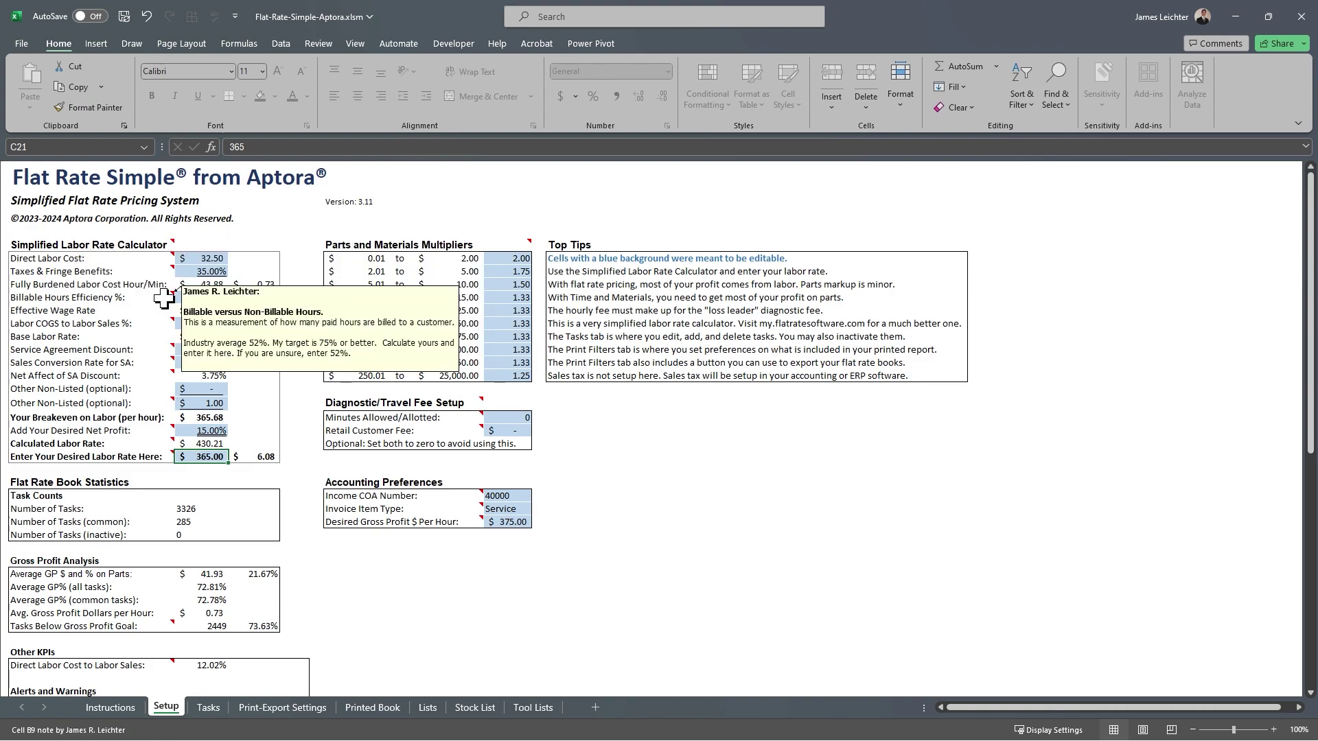
mouse_move(165, 323)
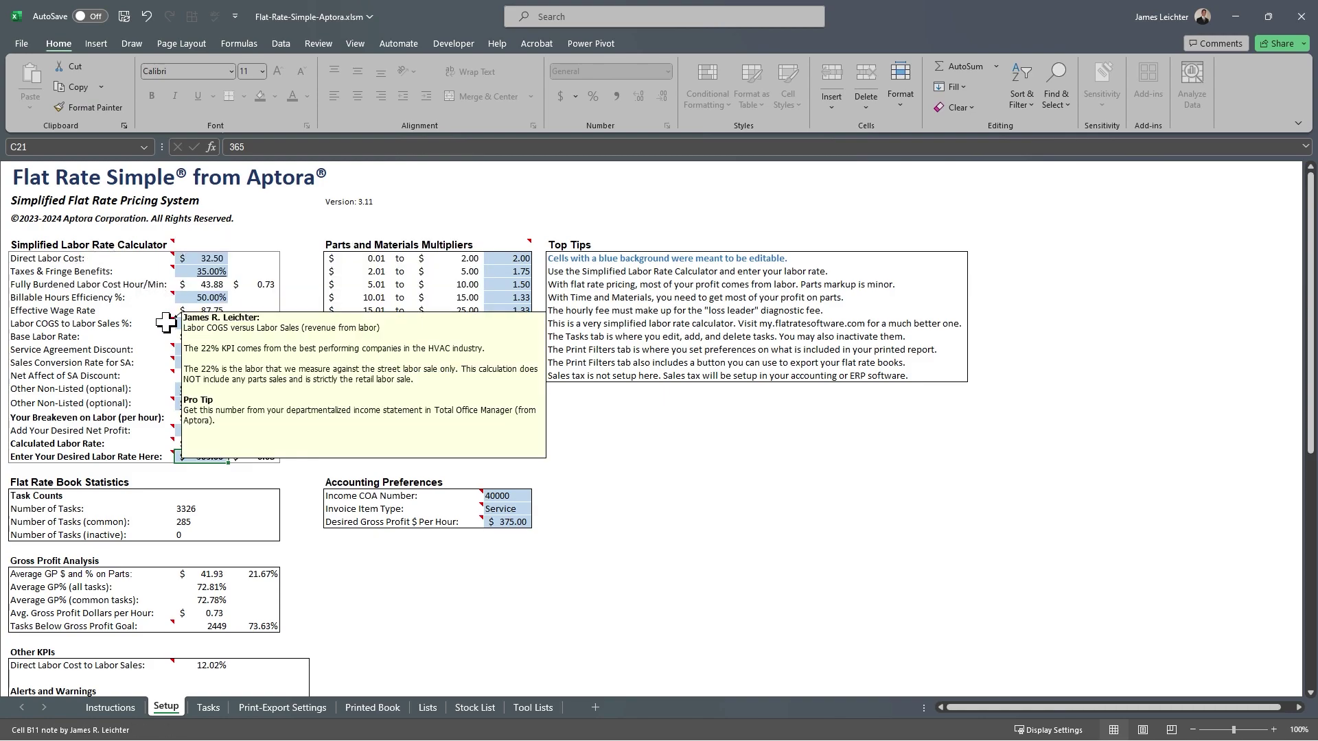
mouse_move(169, 348)
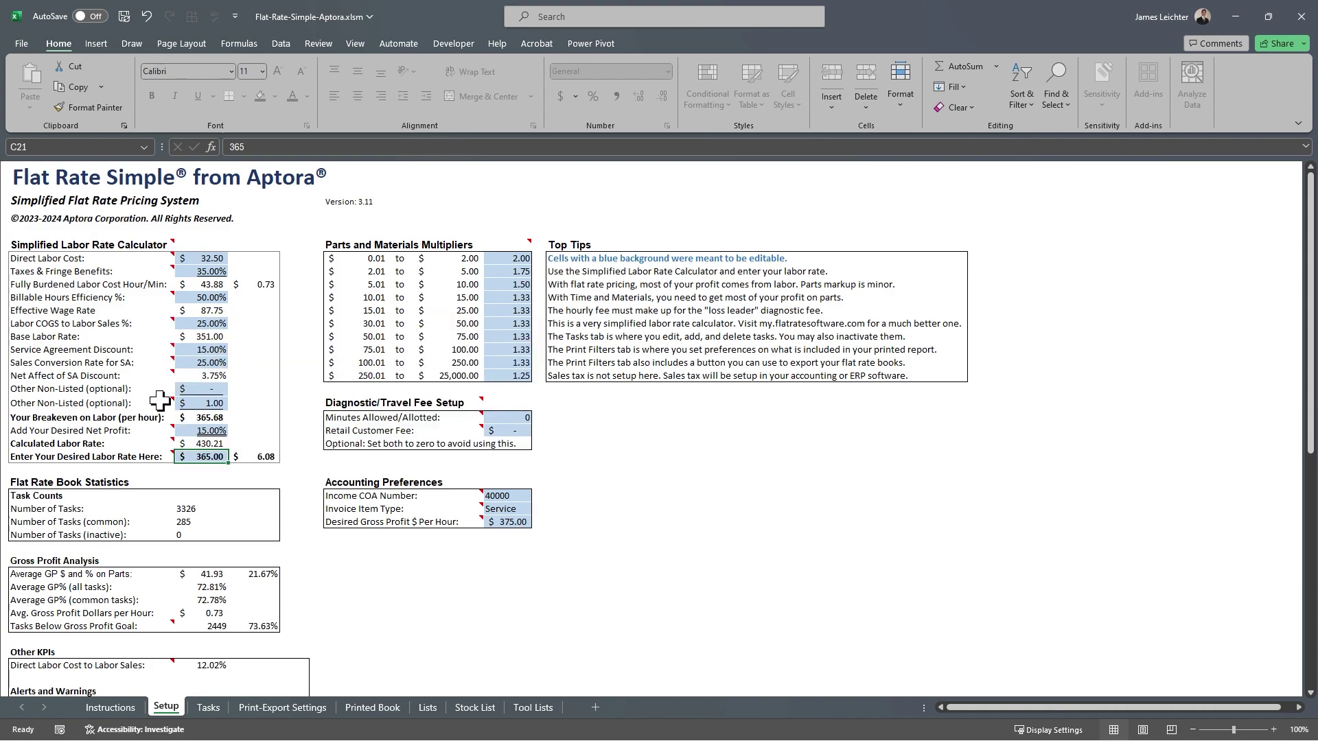
mouse_move(167, 403)
mouse_move(101, 445)
scroll(91, 512, "down", 4)
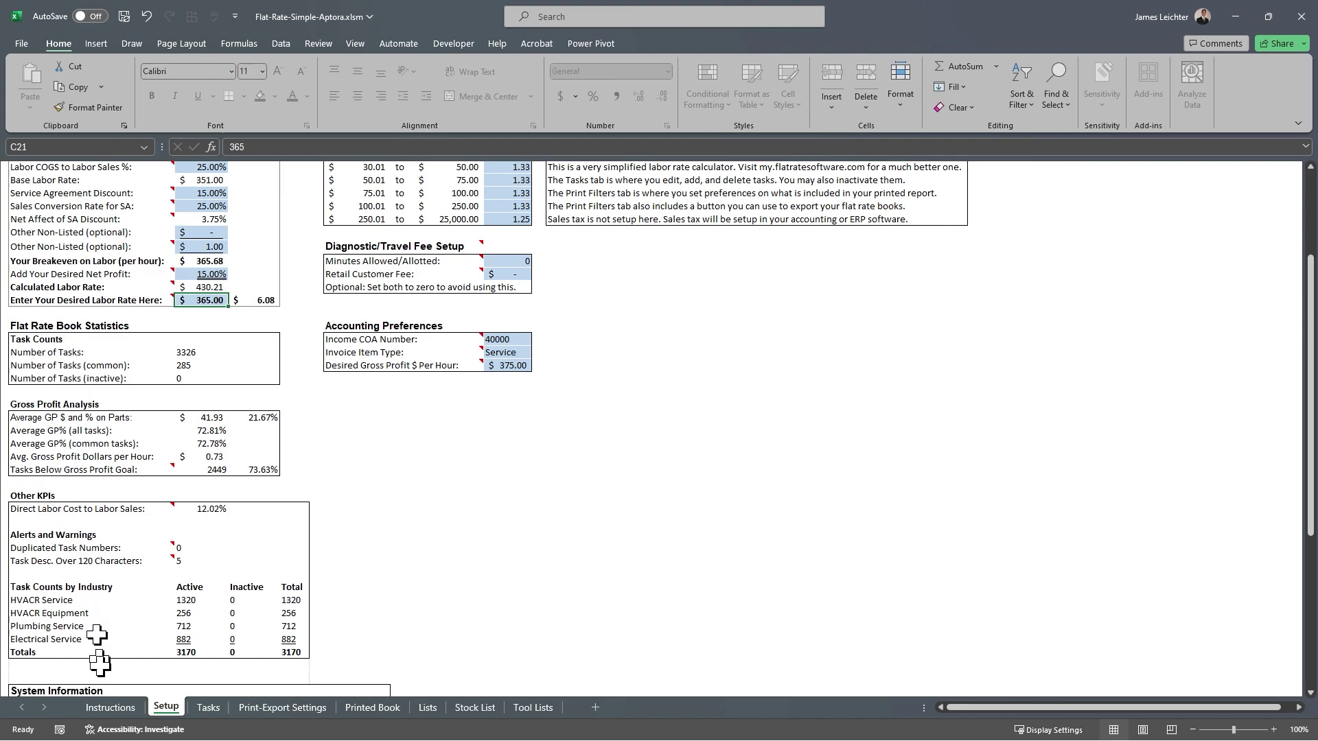
scroll(109, 568, "down", 6)
scroll(109, 568, "up", 4)
scroll(112, 568, "up", 6)
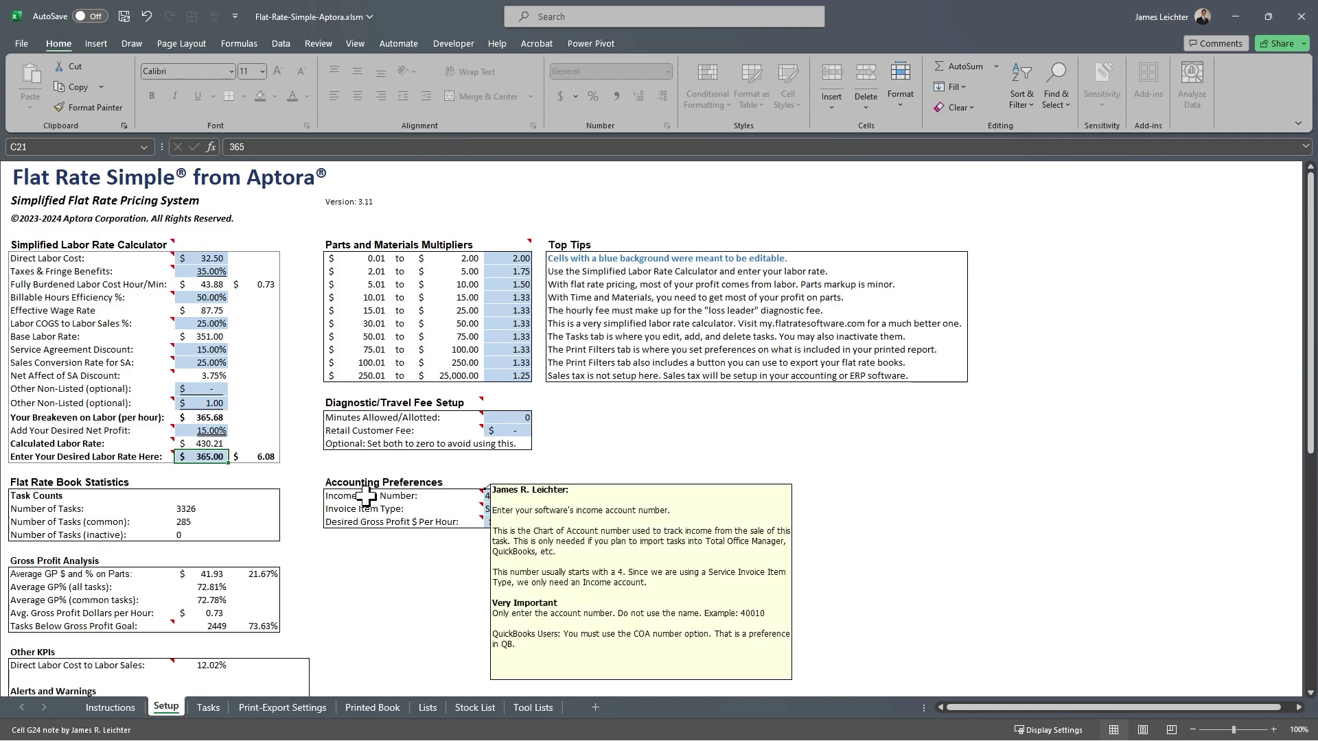
Read the Accounting Preferences cell notes on Setup, then go to the Tasks sheet.
mouse_move(324, 513)
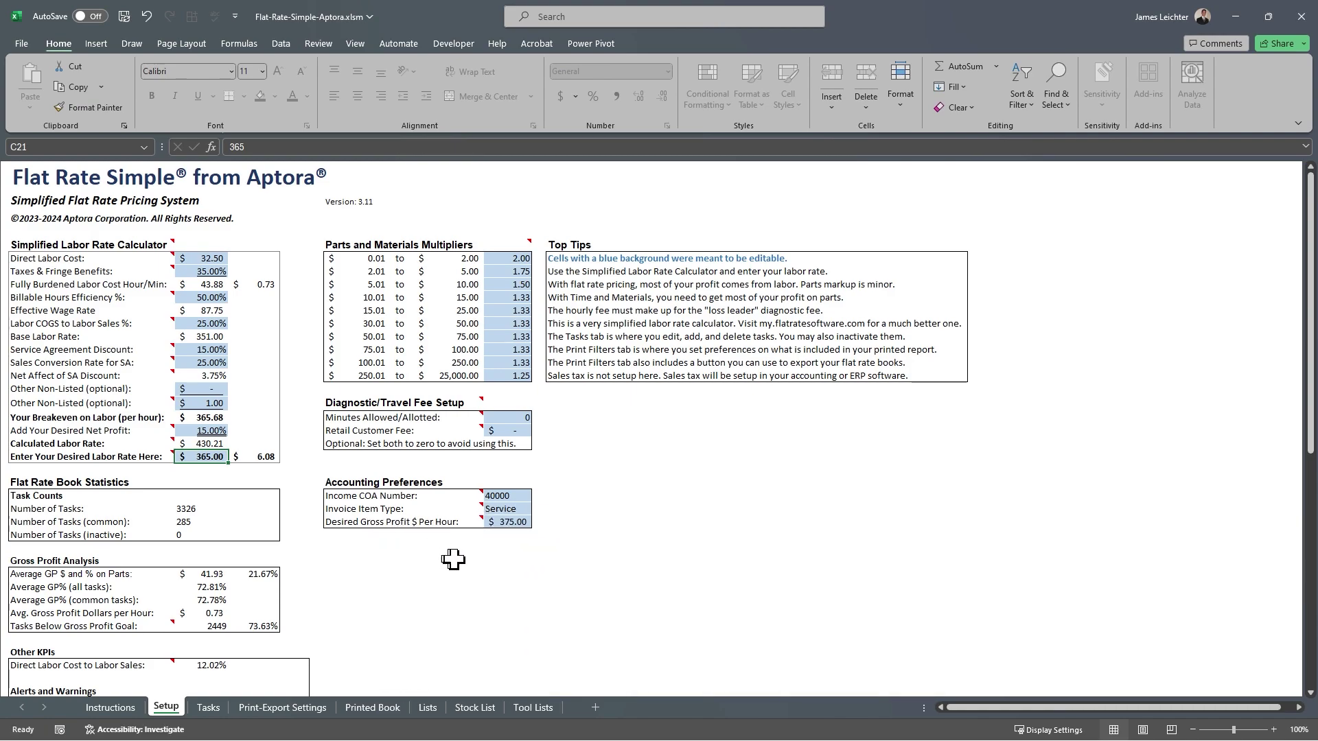
mouse_move(480, 520)
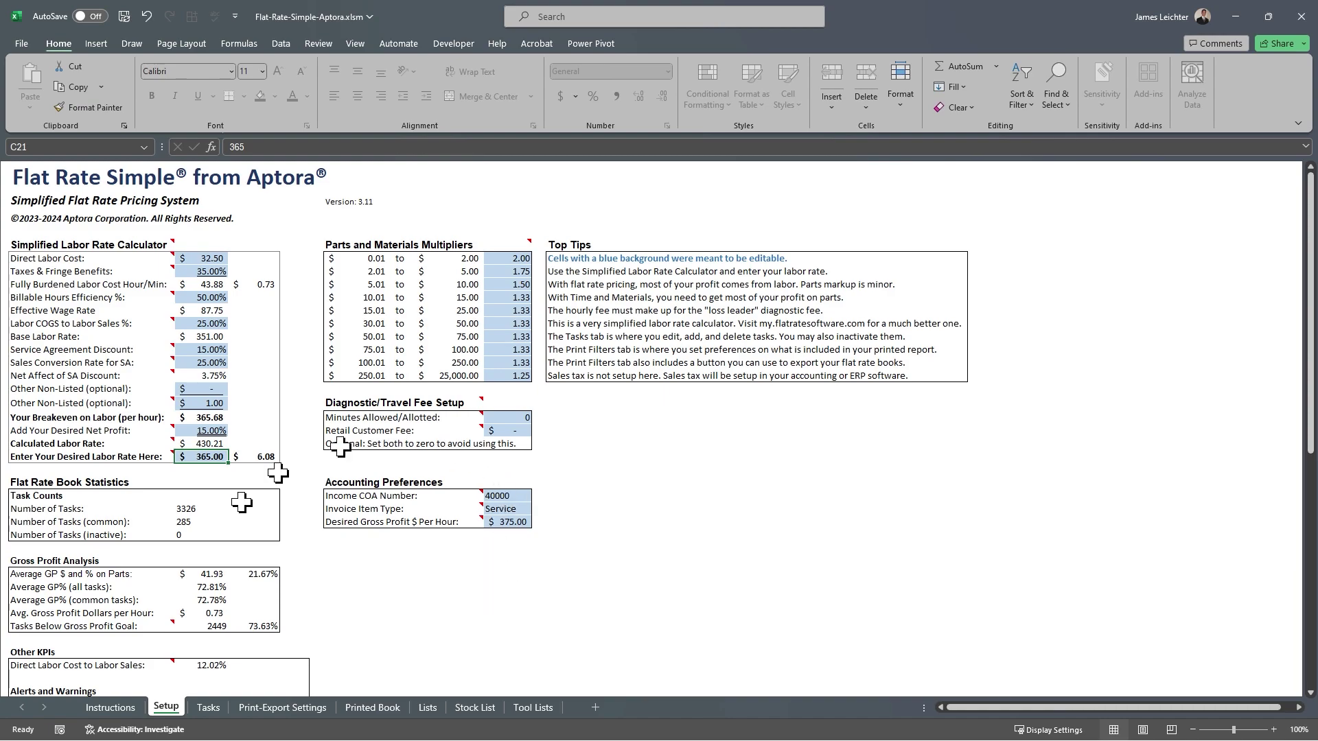
left_click(208, 708)
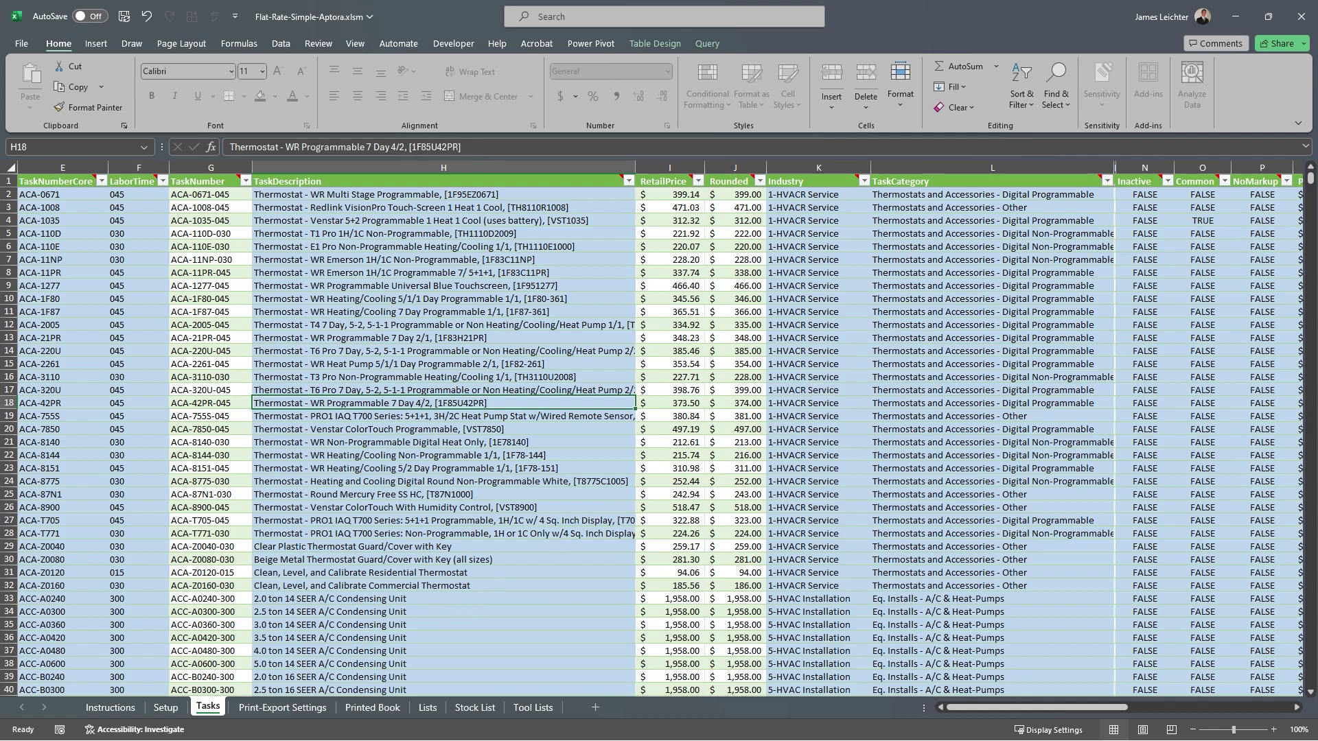
Browse the Tasks table, read the Industry header note, and show its filter list.
mouse_move(1312, 180)
left_mouse_down()
mouse_move(1315, 590)
mouse_move(1311, 173)
left_mouse_up()
mouse_move(795, 186)
left_click(863, 181)
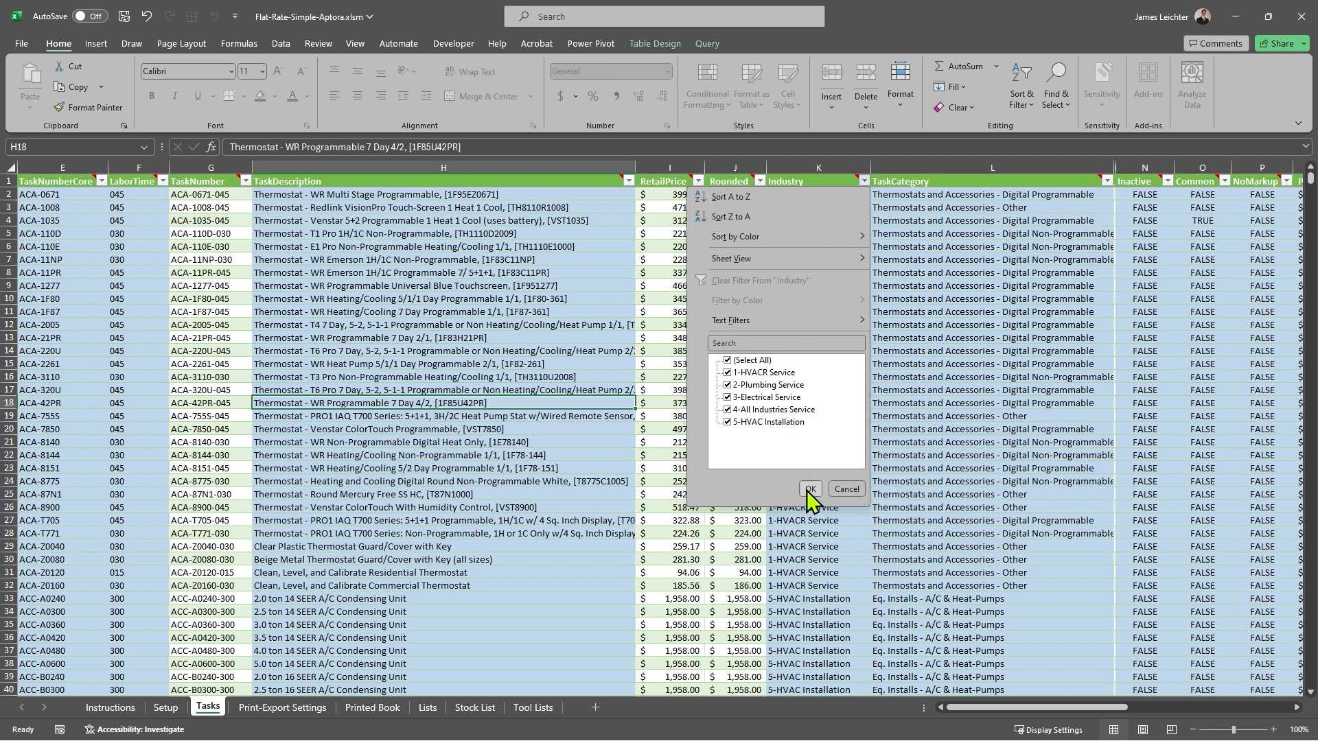
Filter Industry to 1-HVACR Service only, showing 1320 of 3325 records.
left_click(729, 361)
left_click(729, 373)
left_click(812, 490)
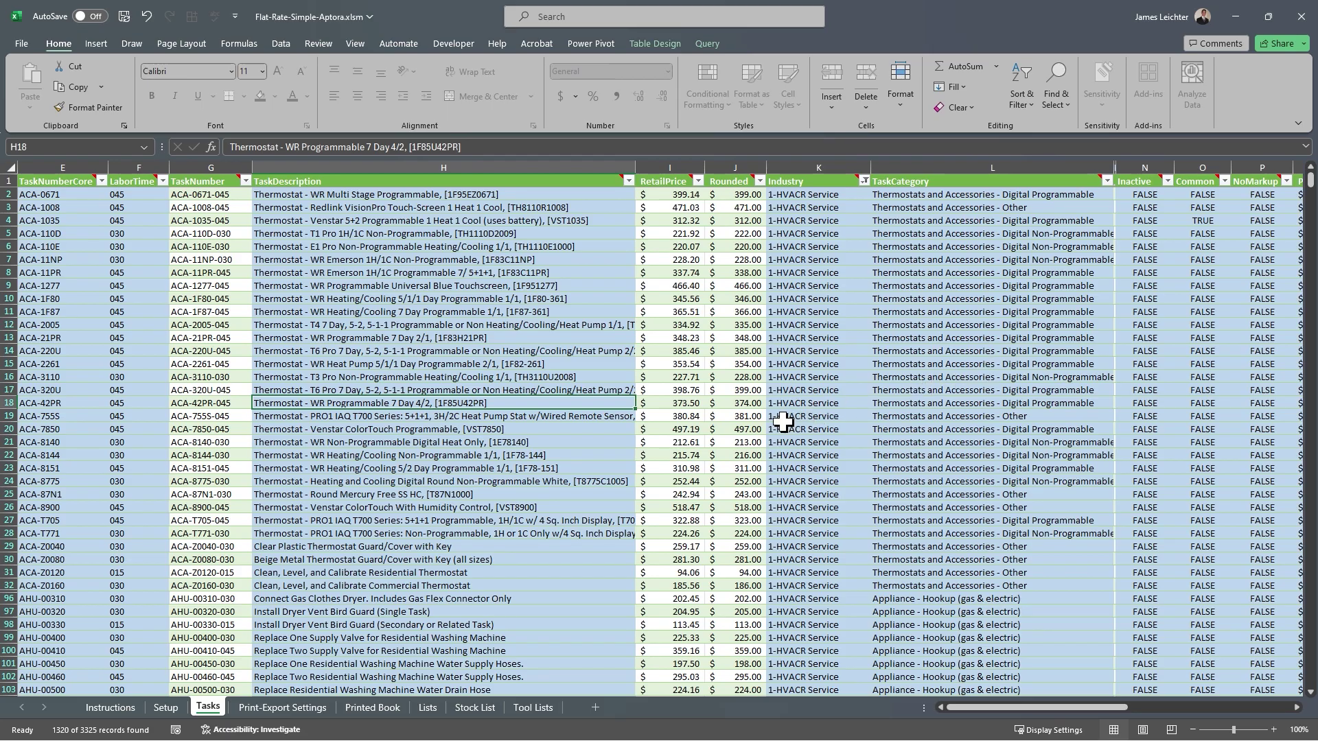
Clear the Industry filter so all 3325 tasks show again.
scroll(788, 385, "down", 13)
scroll(784, 426, "up", 7)
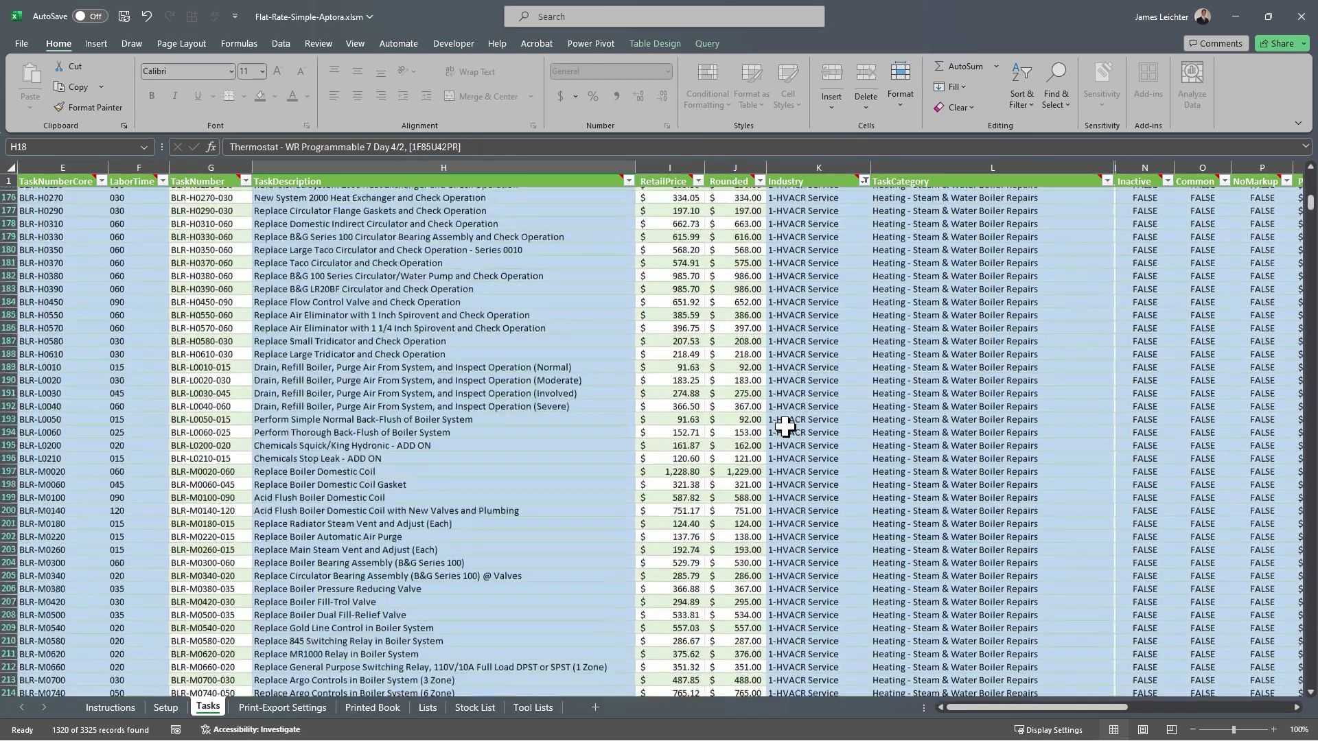
scroll(792, 415, "up", 6)
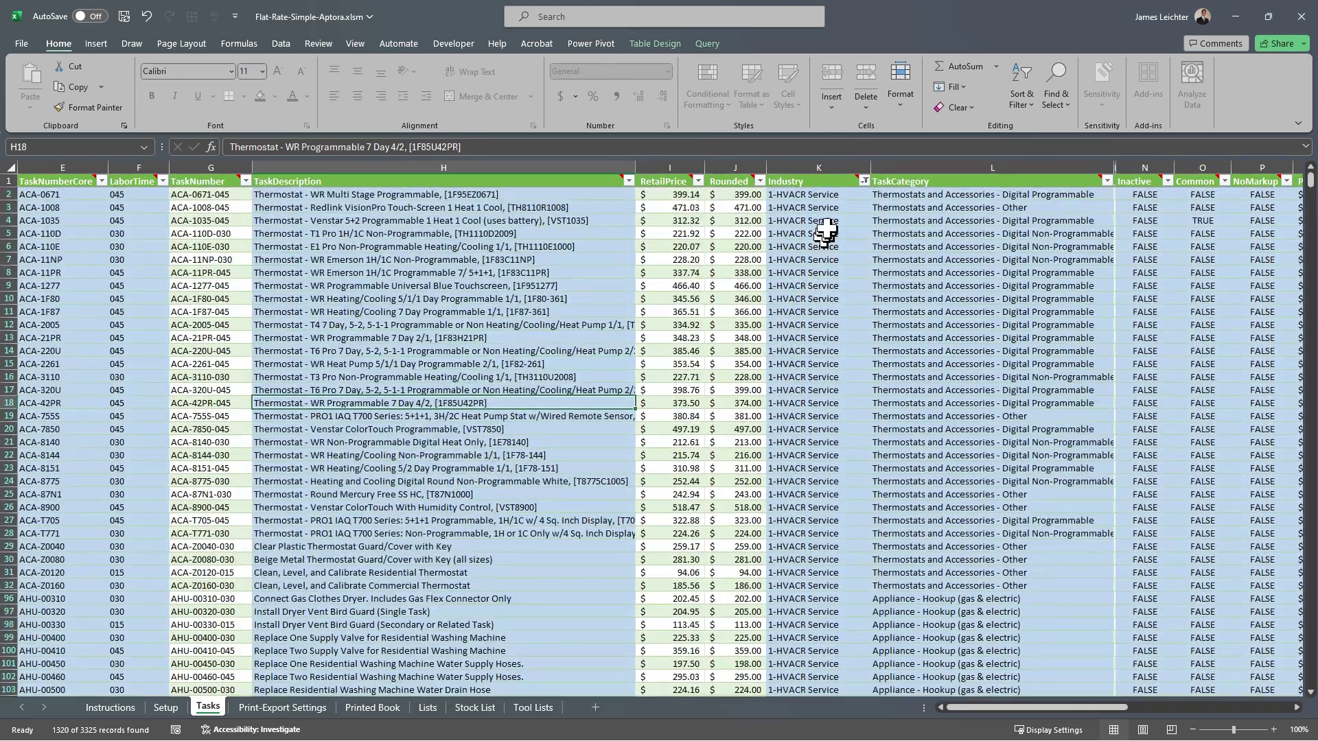
left_click(863, 181)
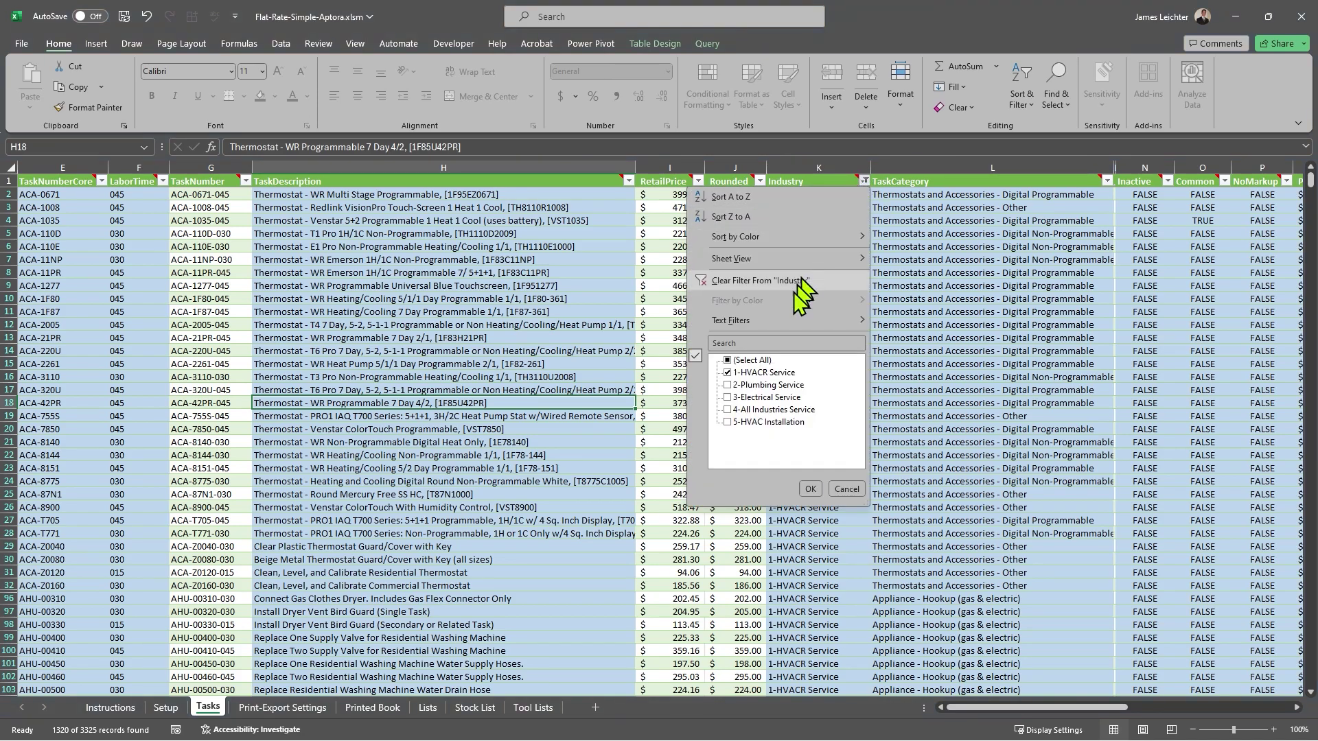
left_click(758, 283)
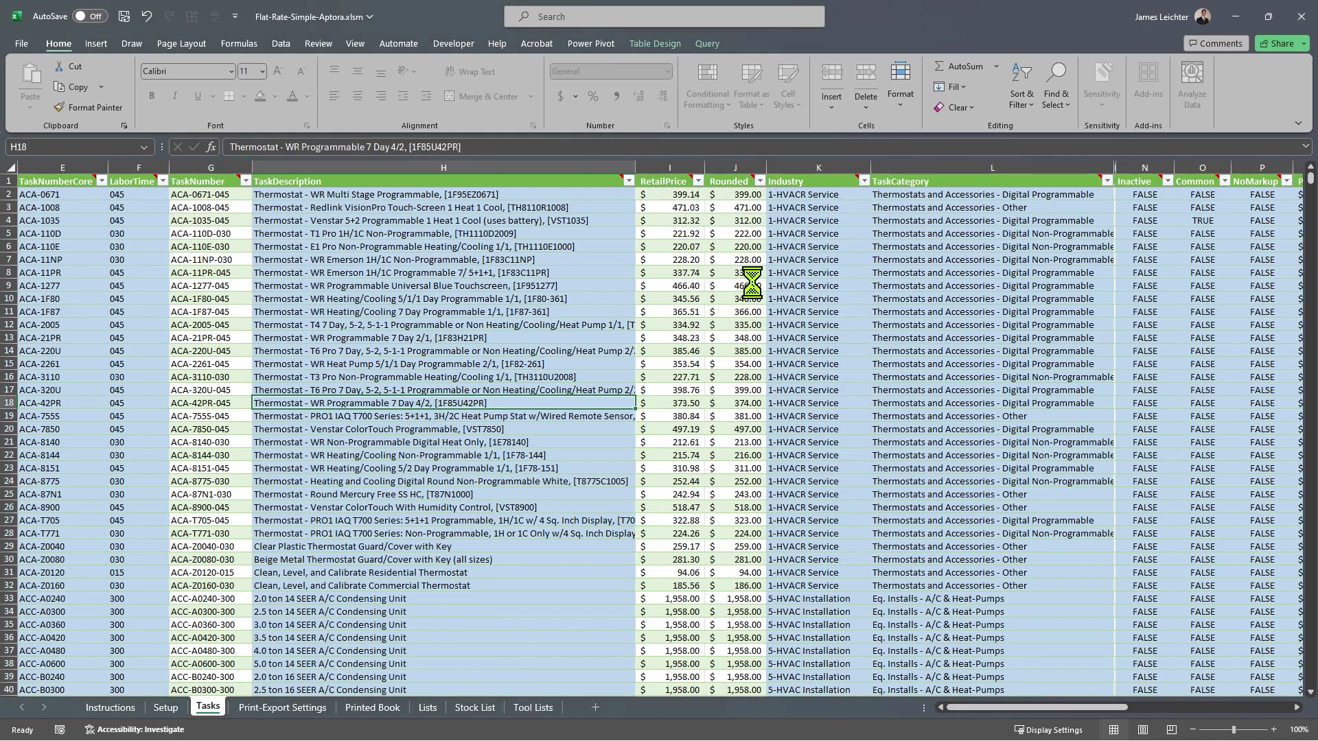
Filter TaskCategory to Breakers & Fuses and Breakers & Fuses (comprehensive).
left_click(1106, 181)
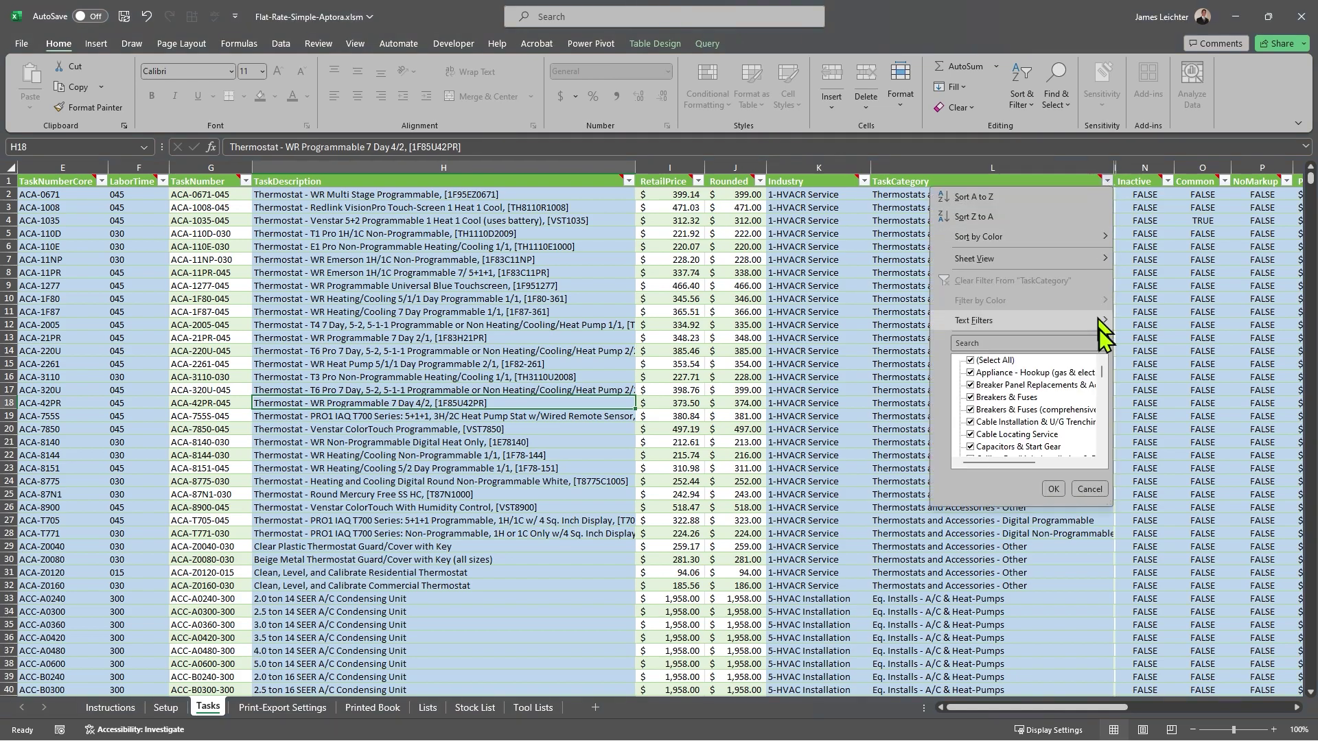
mouse_move(1103, 373)
left_mouse_down()
mouse_move(1102, 452)
mouse_move(1103, 367)
left_mouse_up()
left_click(1043, 341)
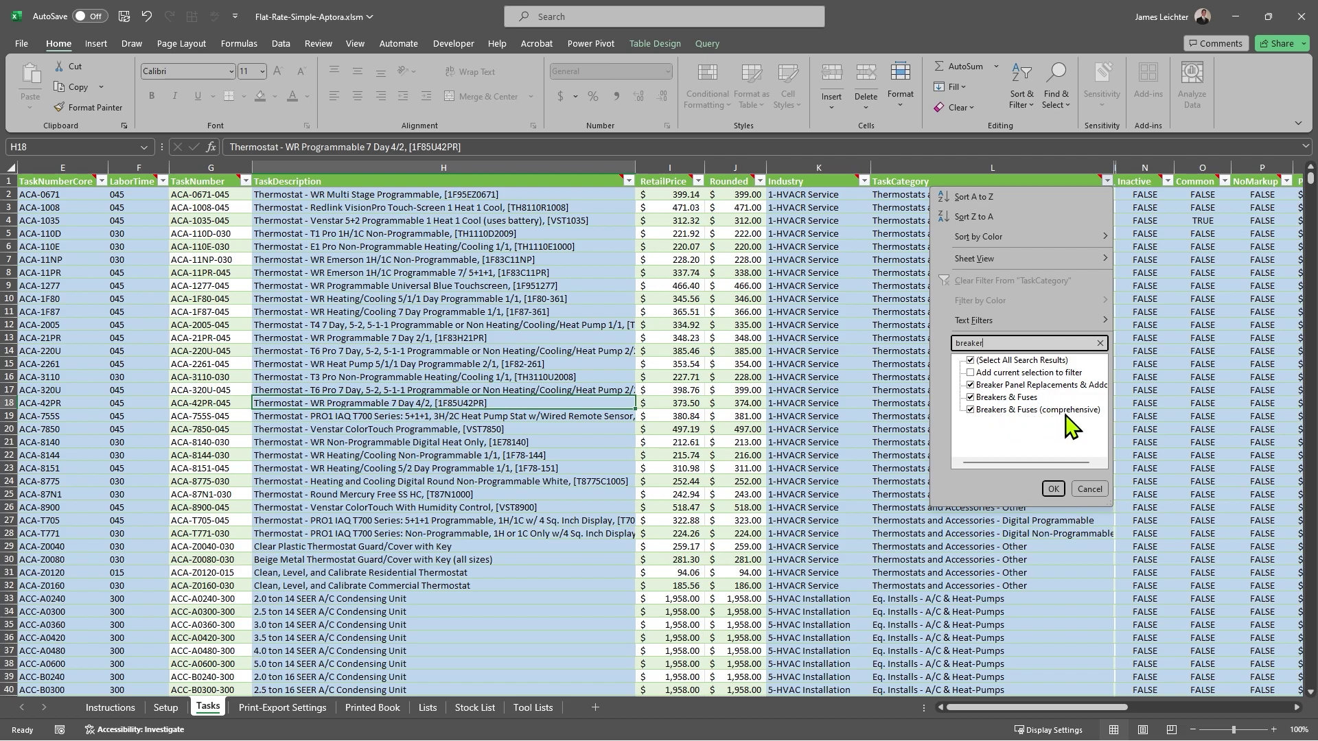
left_click(973, 386)
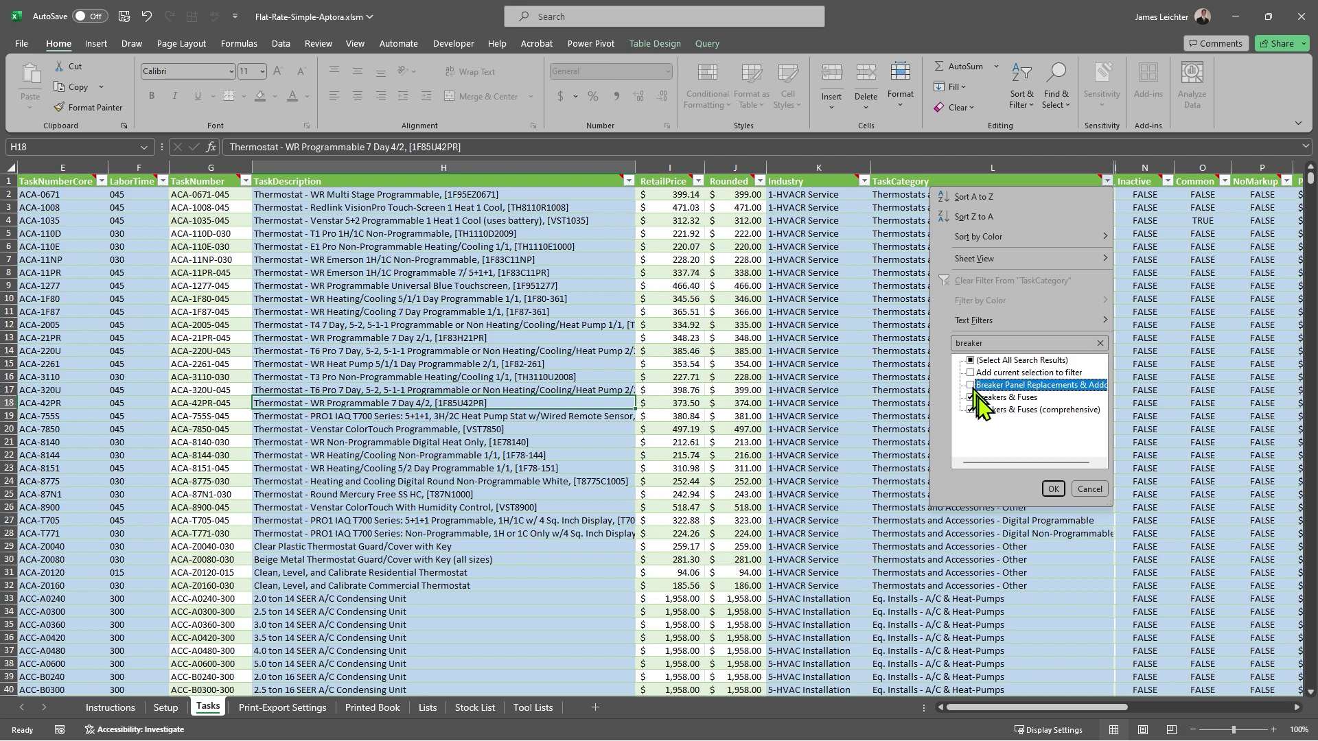
left_click(1053, 489)
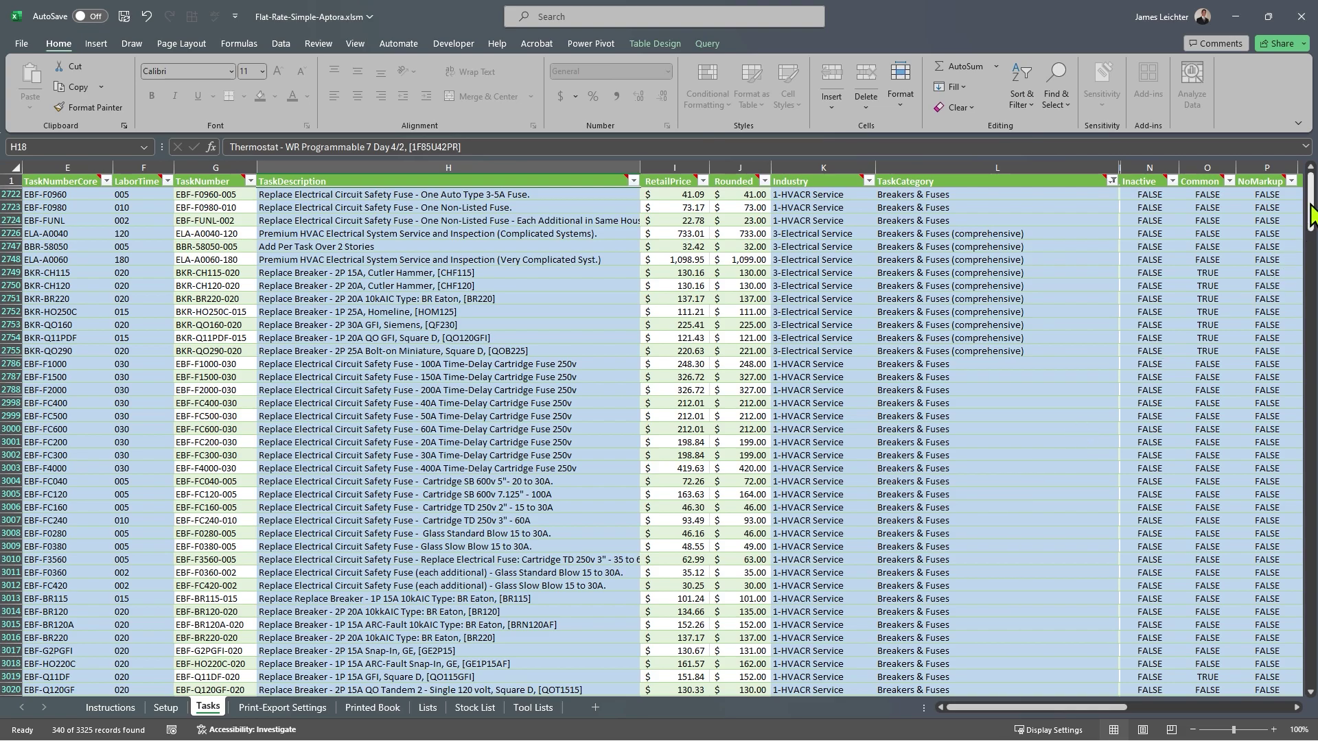
Inspect the ELA-A0040 task's Industry choices without changing its value.
left_click_drag(1312, 216, 1263, 196)
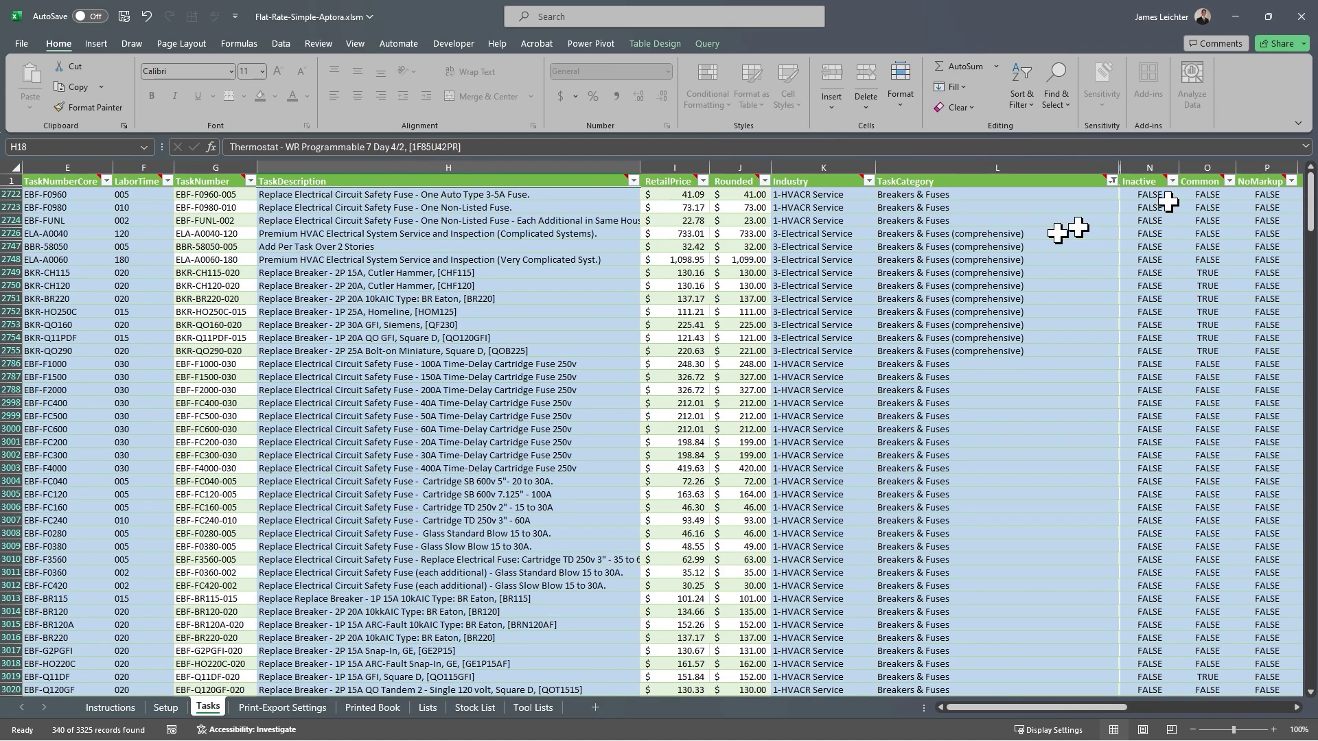
left_click(961, 233)
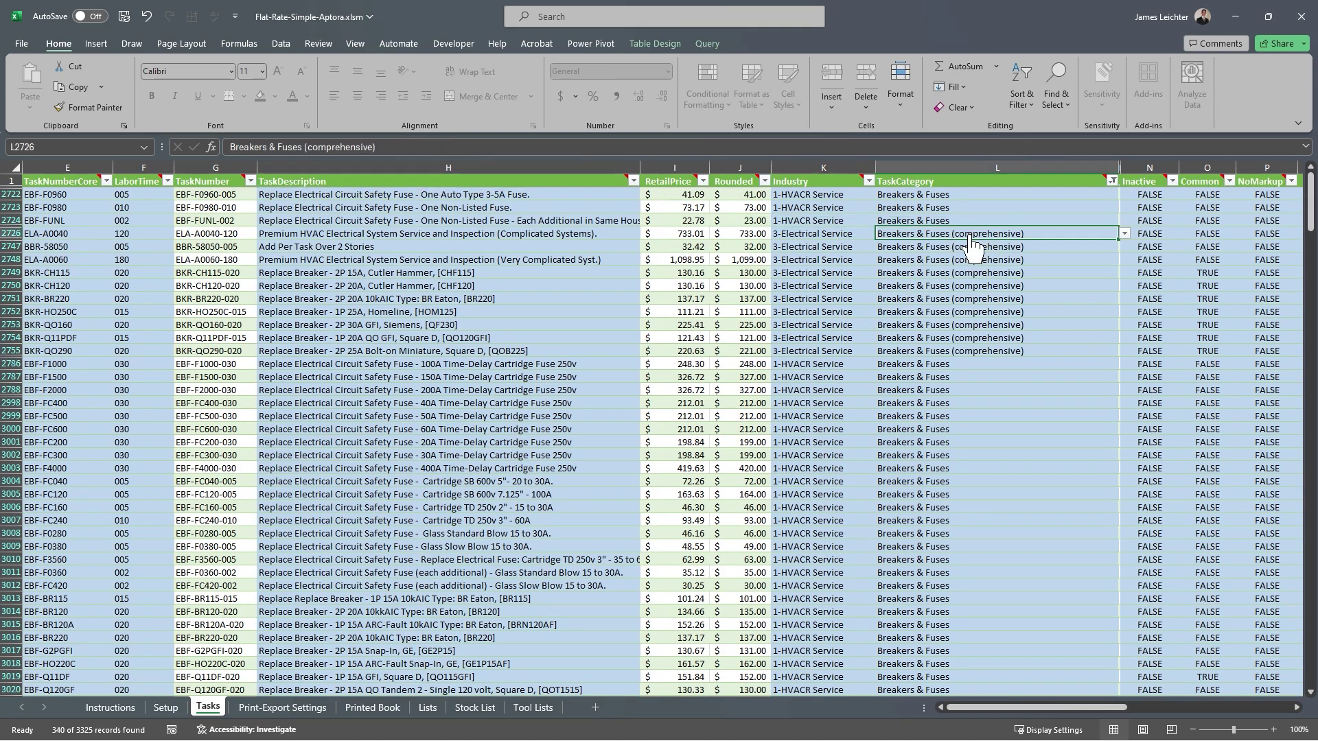
left_click(802, 239)
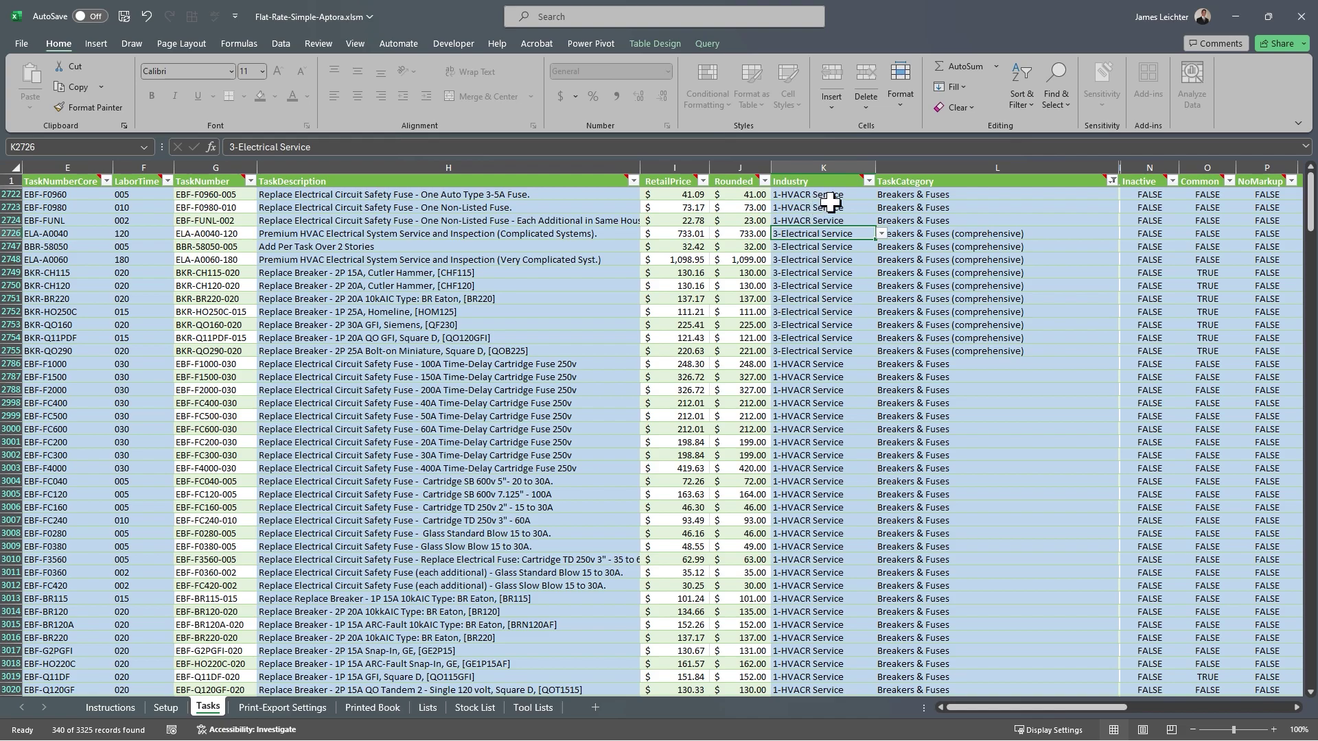
left_click(883, 234)
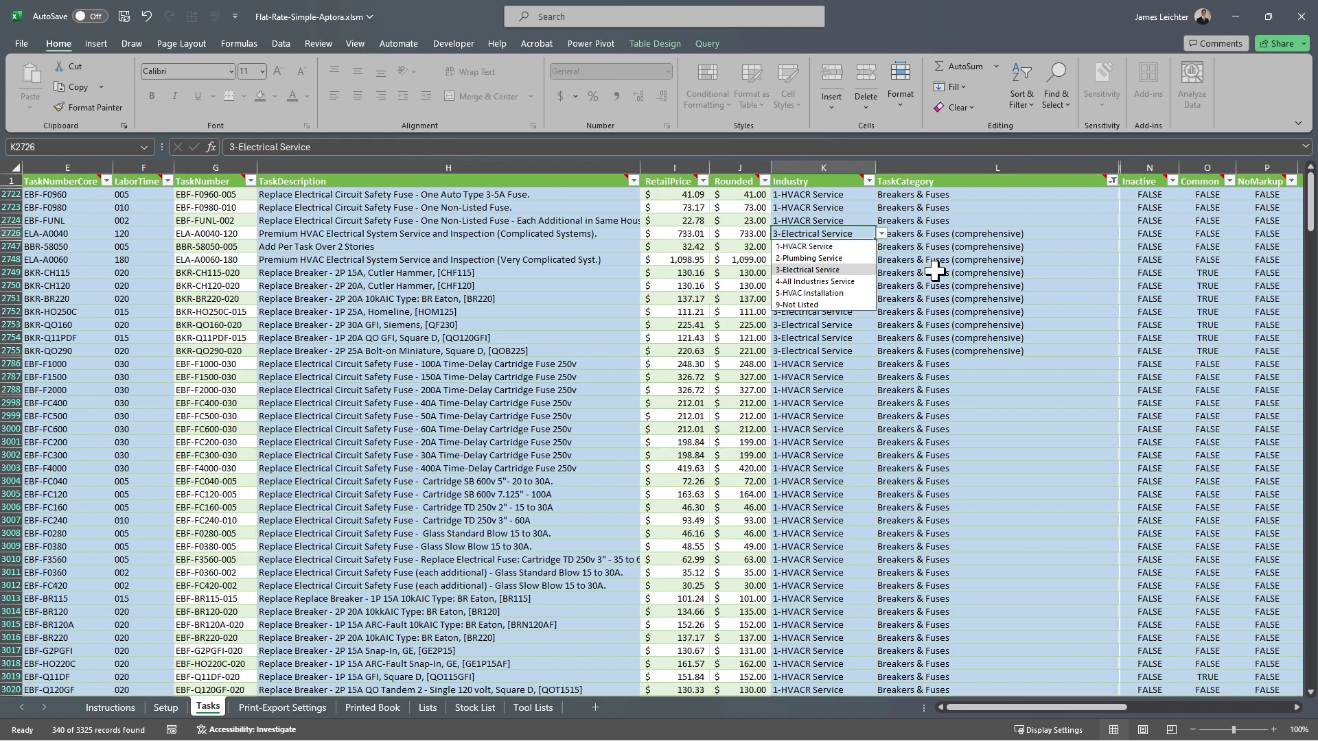
left_click(934, 272)
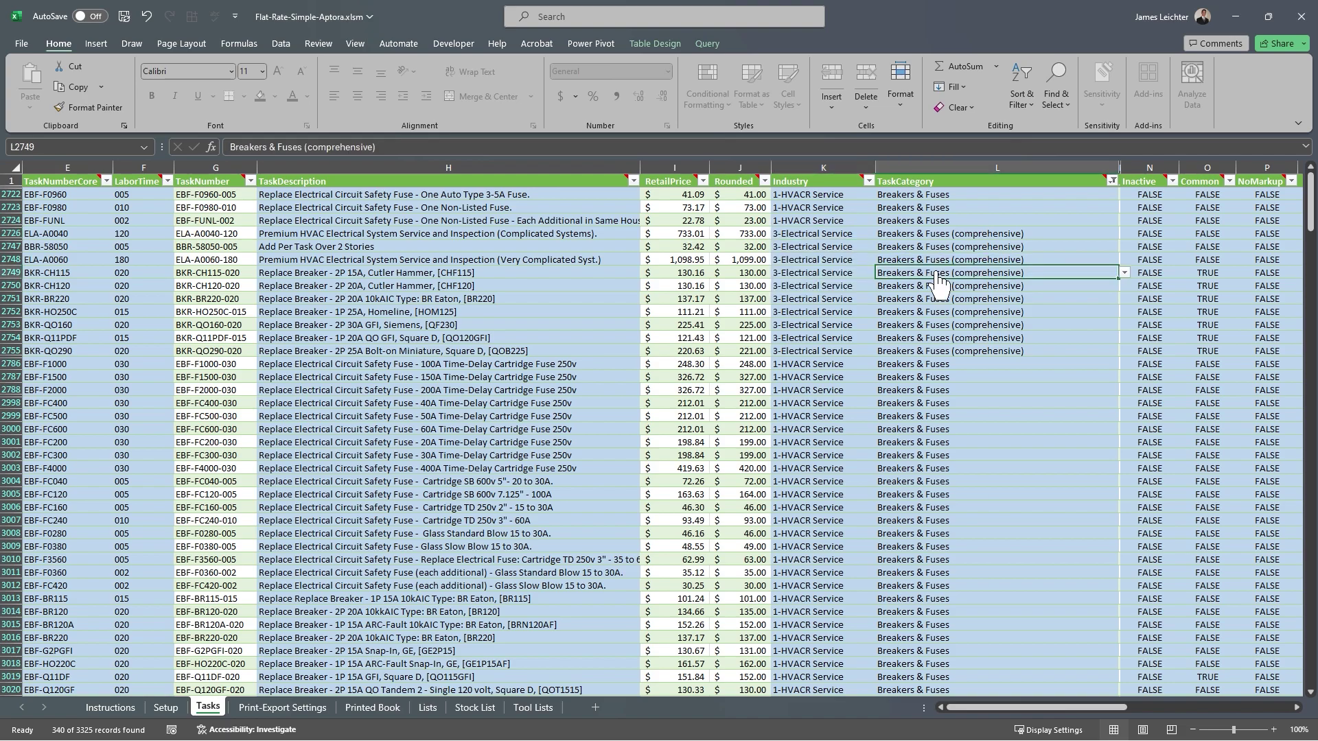
Clear the Breakers & Fuses filter from the TaskCategory column.
left_click(1113, 182)
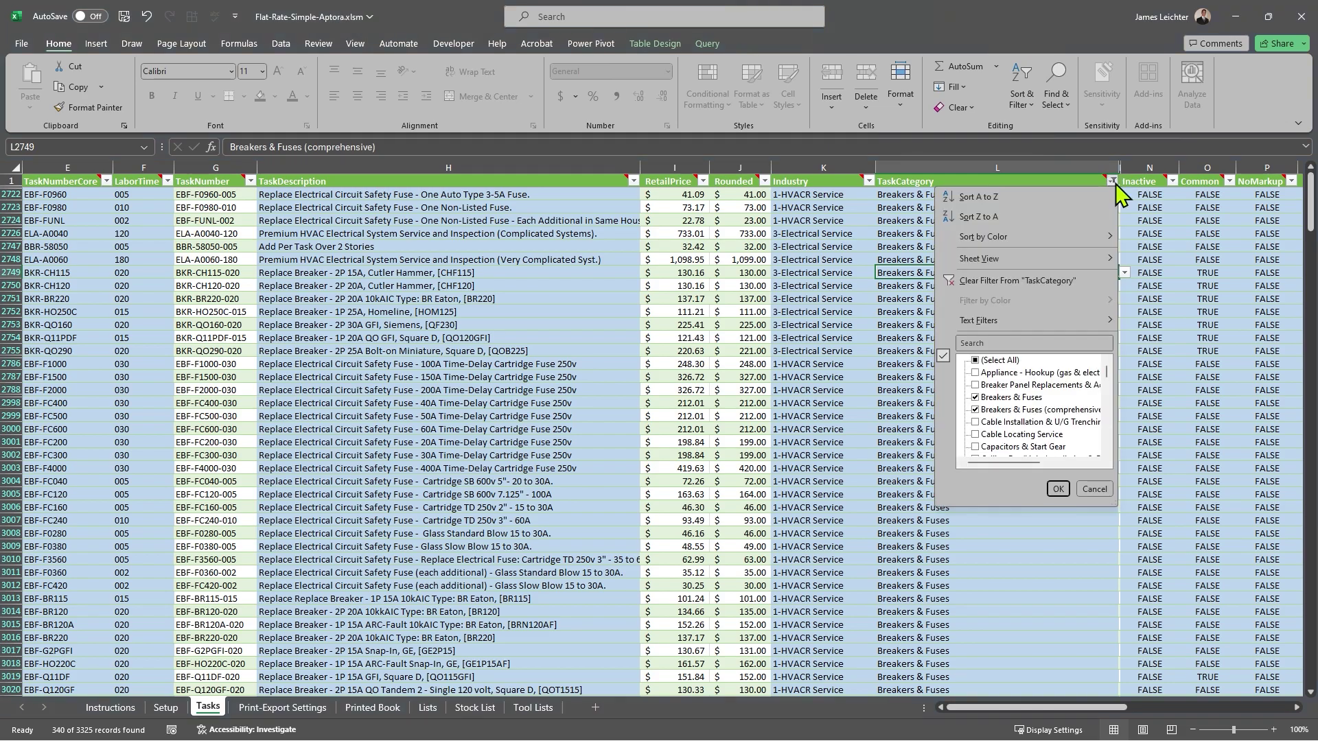
left_click(991, 282)
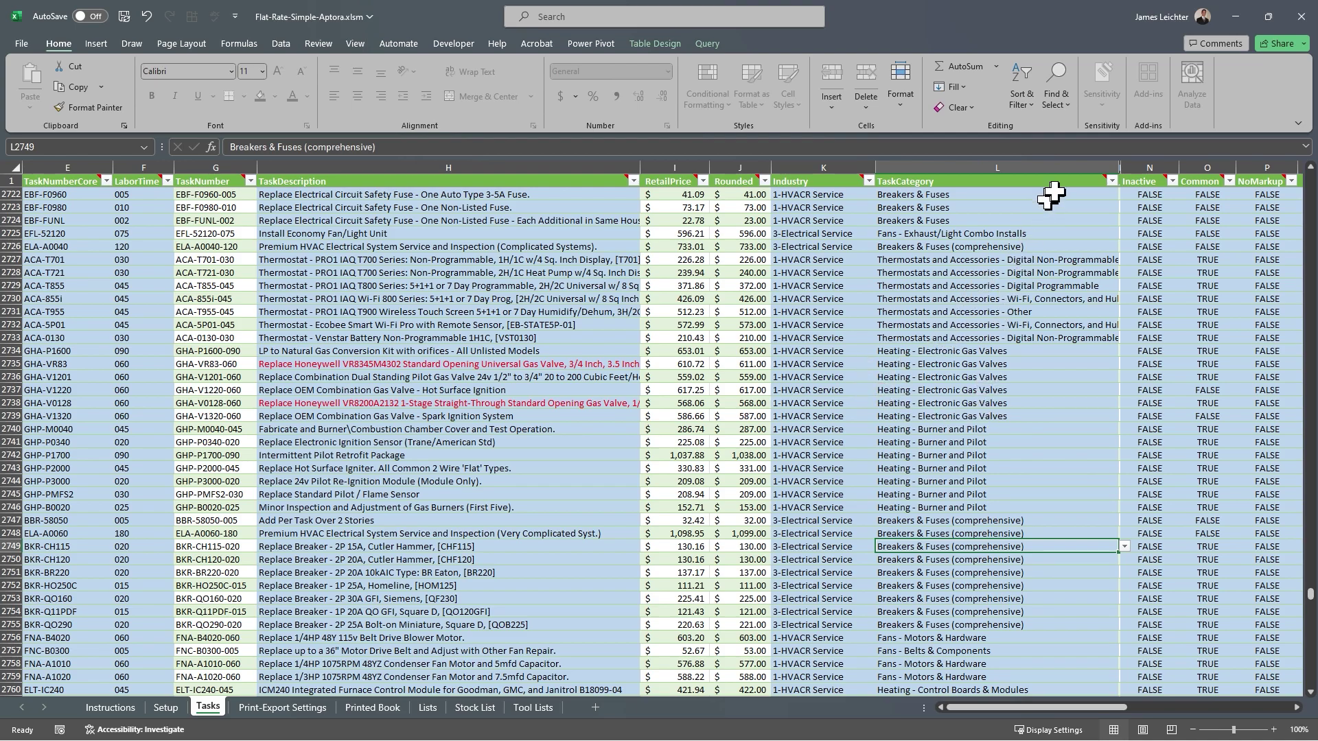
mouse_move(1086, 180)
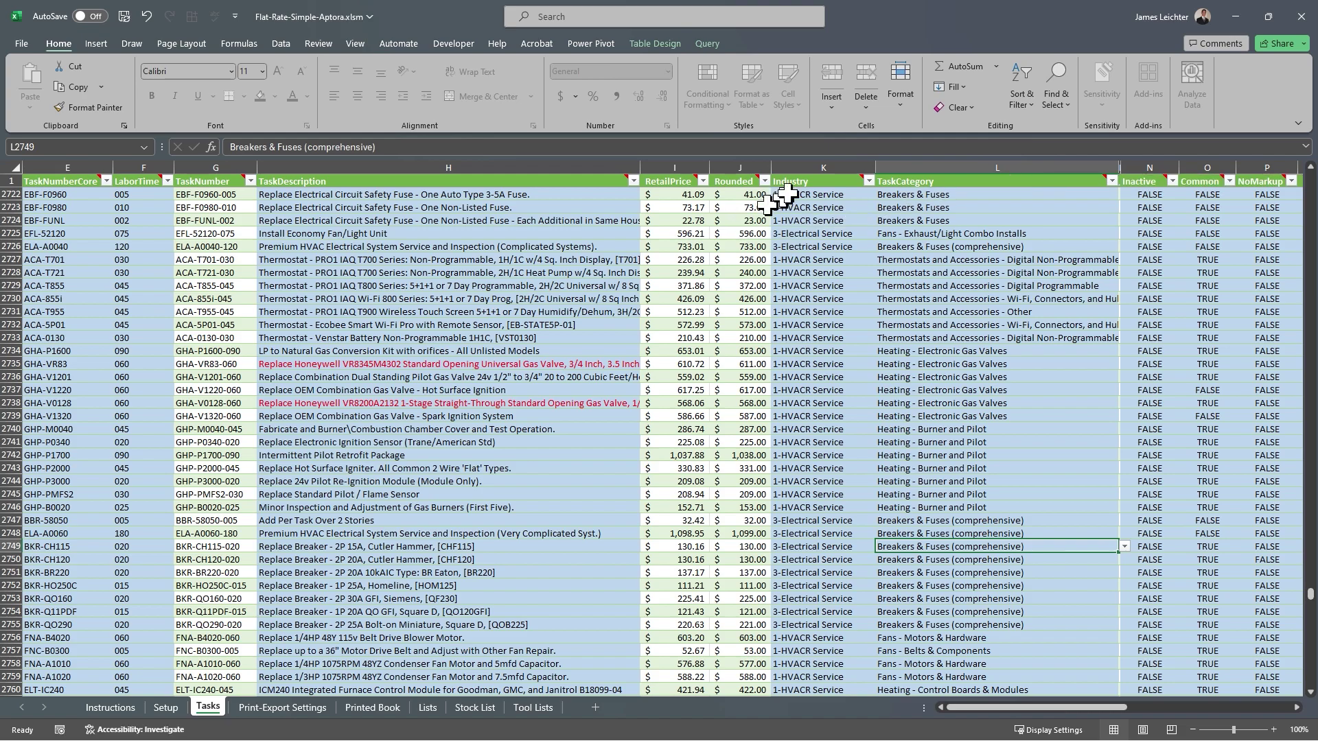
mouse_move(818, 185)
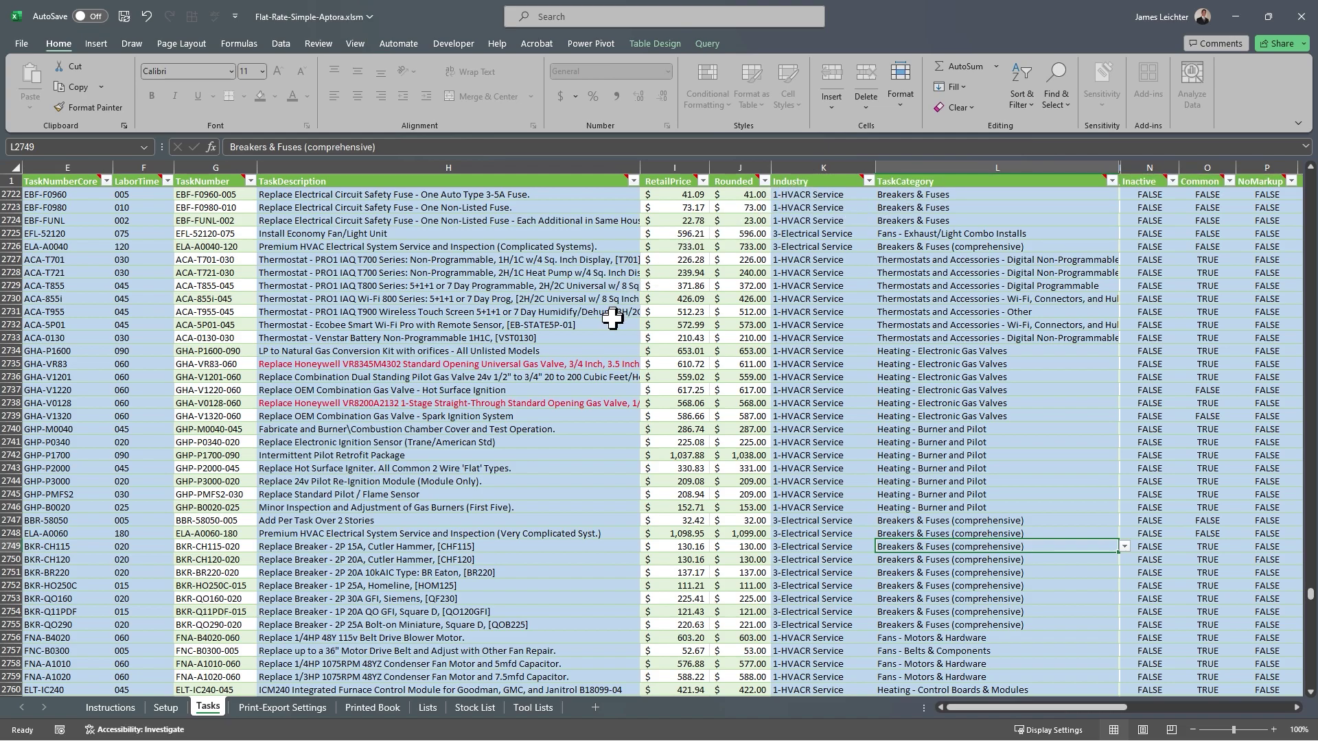
scroll(613, 317, "up", 9)
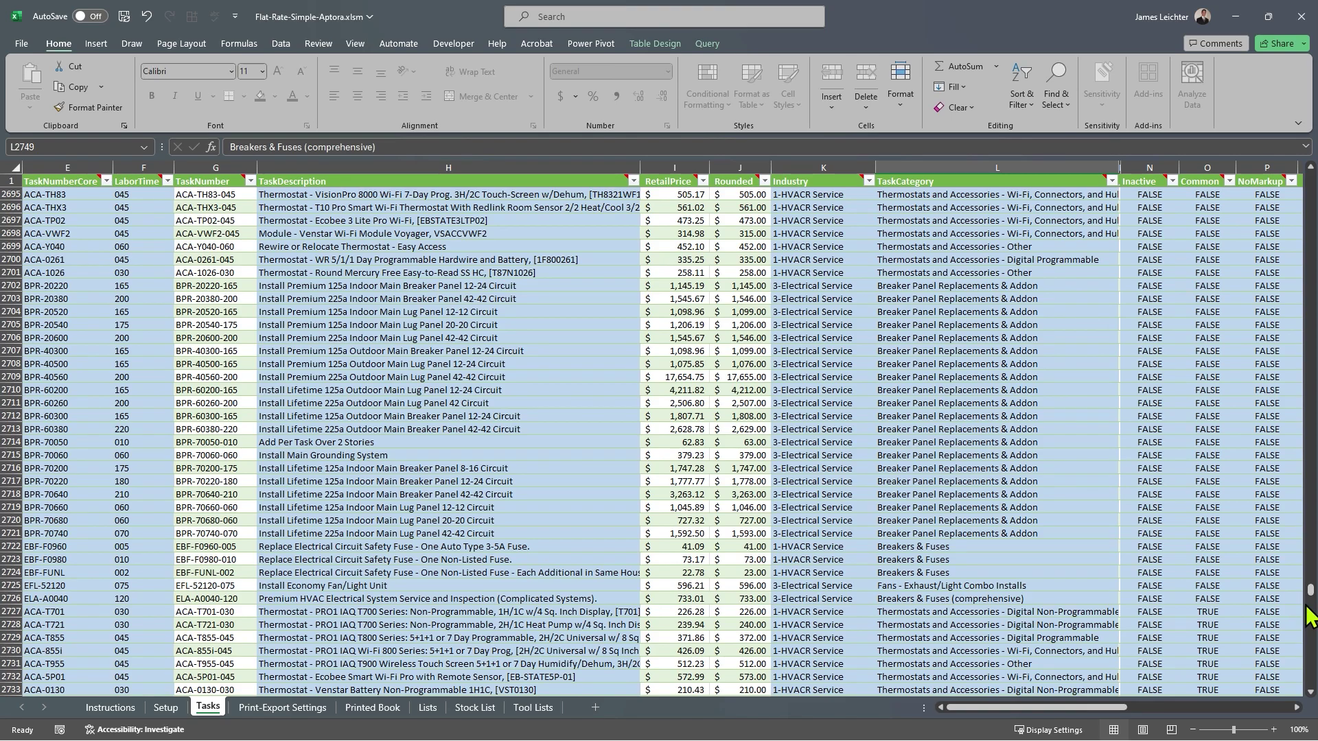
Return to the top of the Tasks table and read the column header notes.
left_click_drag(1309, 592, 1309, 451)
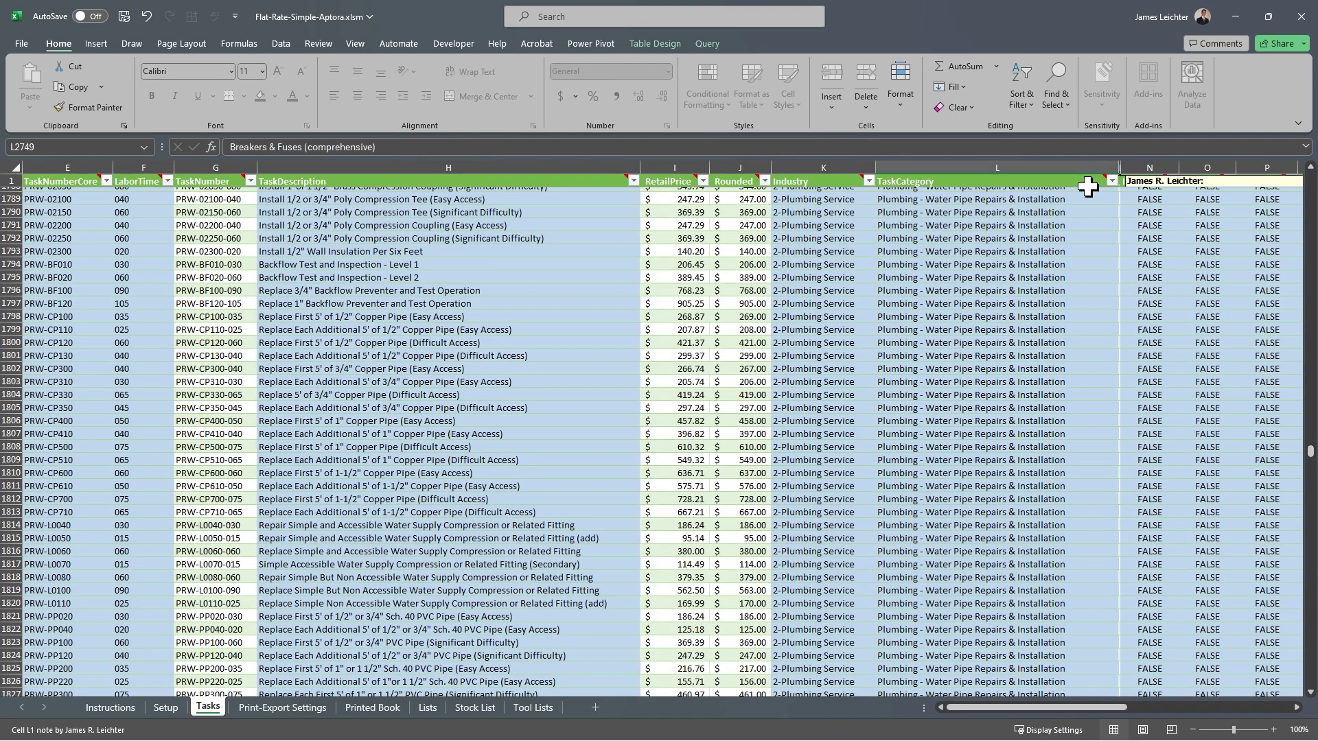
mouse_move(437, 181)
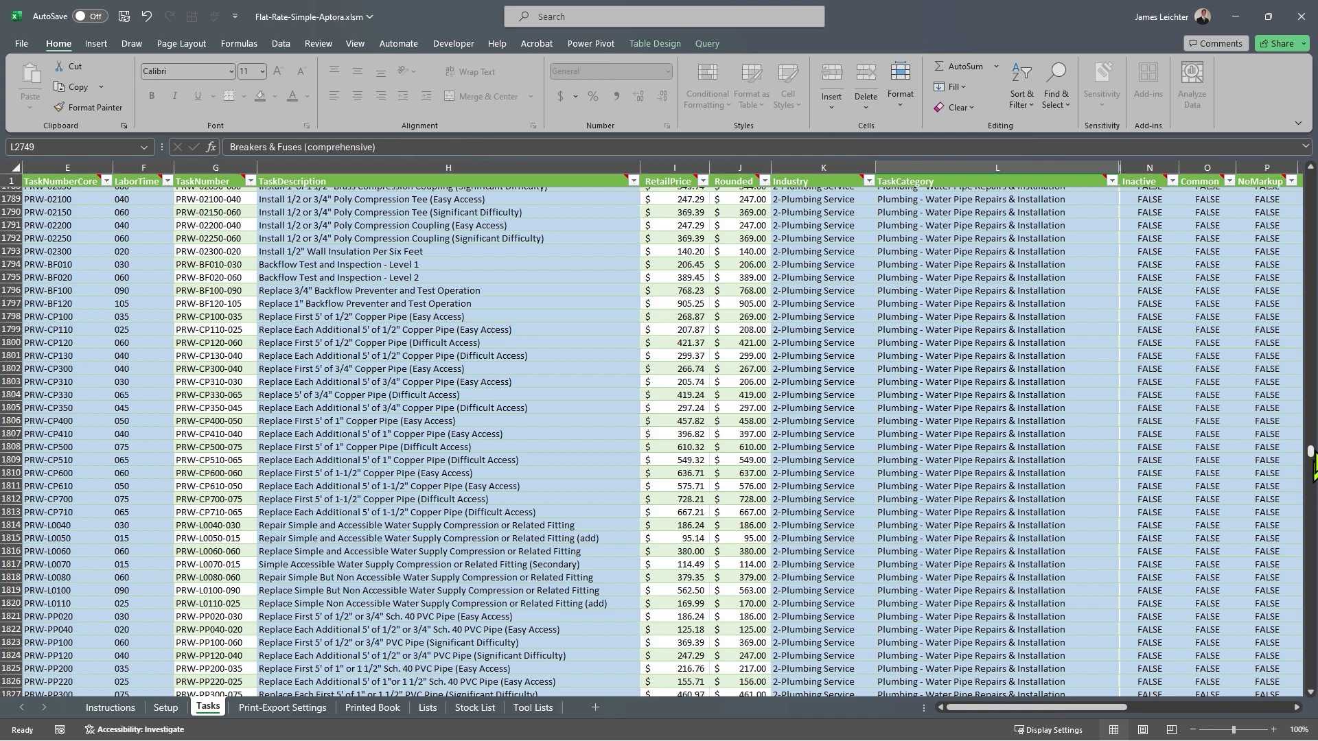
left_click_drag(1311, 457, 1306, 170)
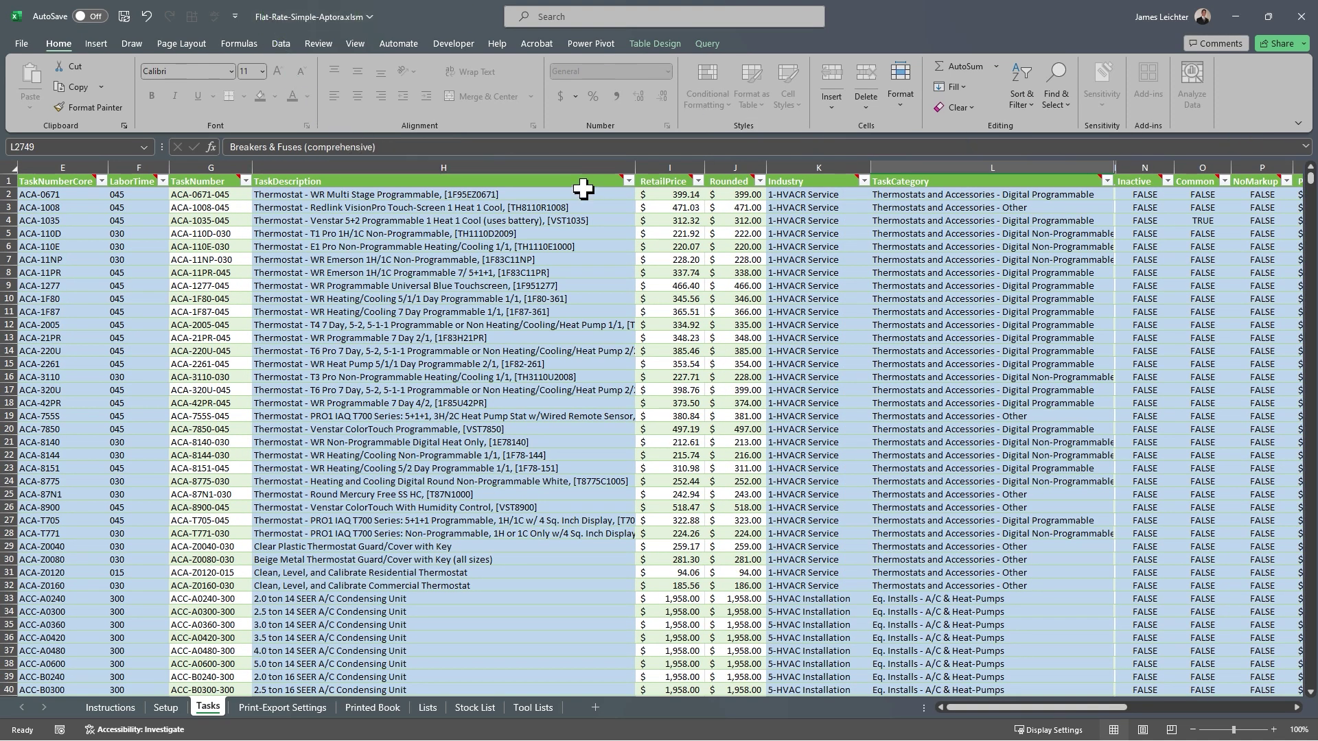
mouse_move(577, 181)
mouse_move(222, 184)
mouse_move(793, 182)
mouse_move(734, 181)
mouse_move(659, 181)
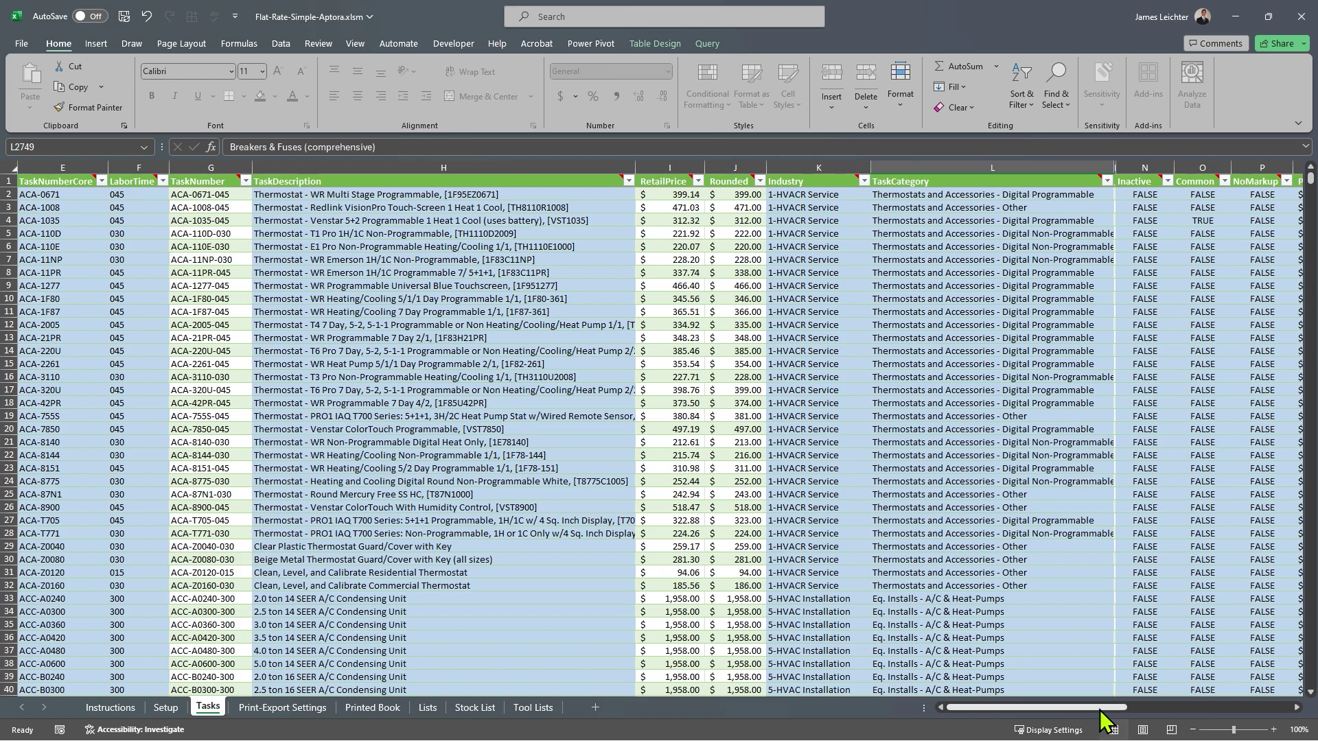
Scroll right to column N and set the first thermostat task's Inactive value to TRUE.
left_click_drag(1102, 715, 1178, 709)
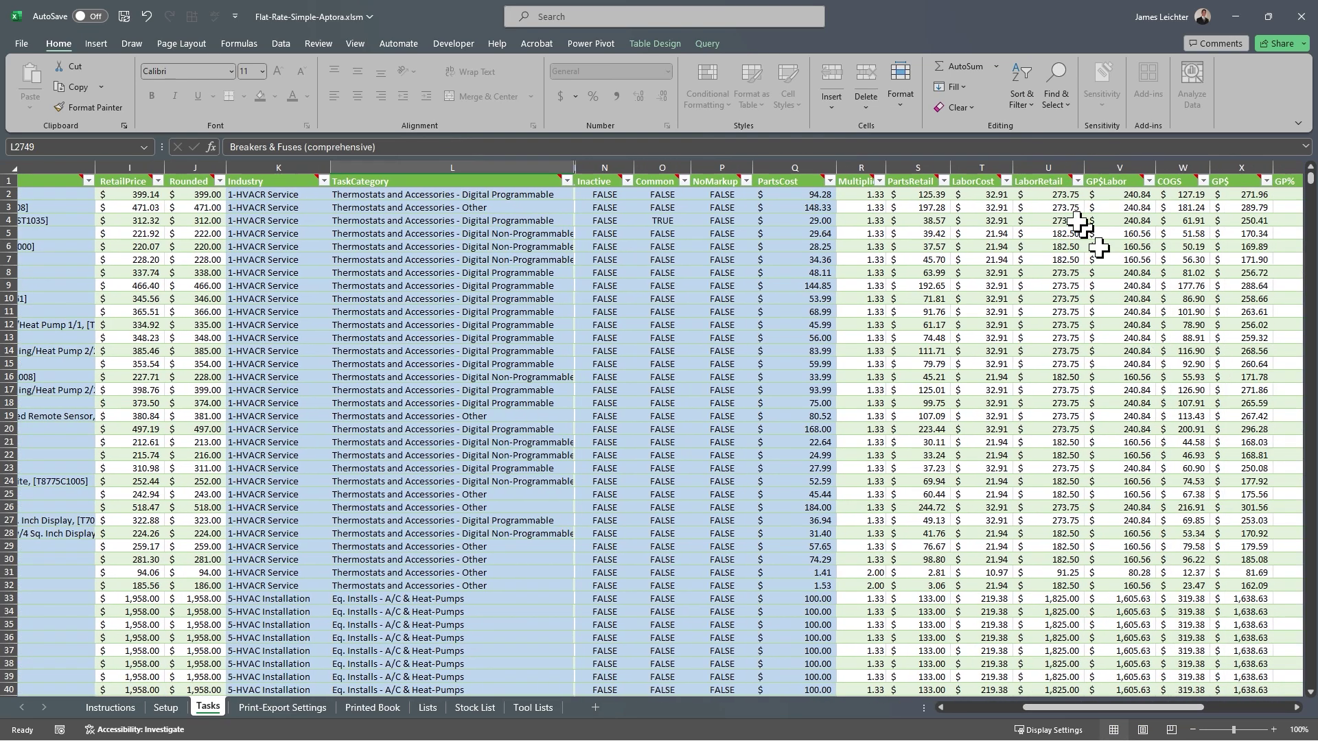
left_click(614, 197)
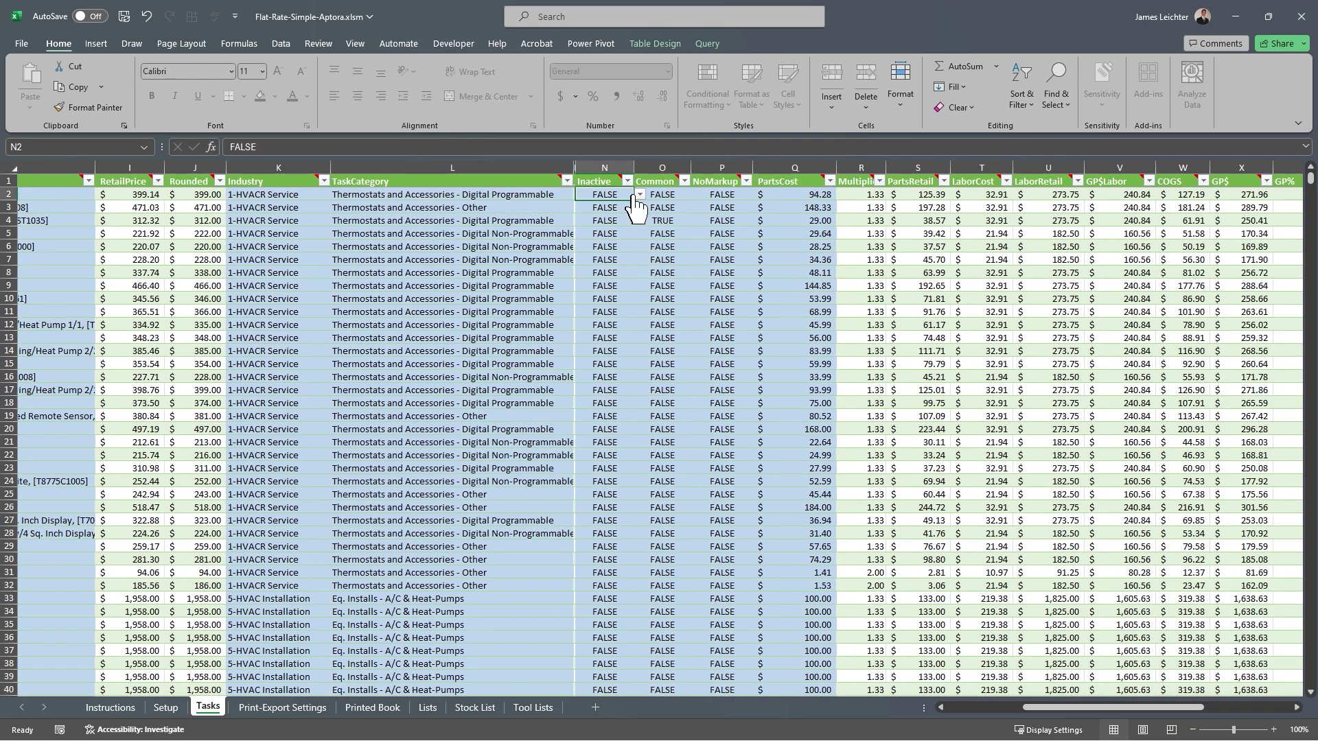
left_click(638, 194)
key("Up")
left_click(638, 237)
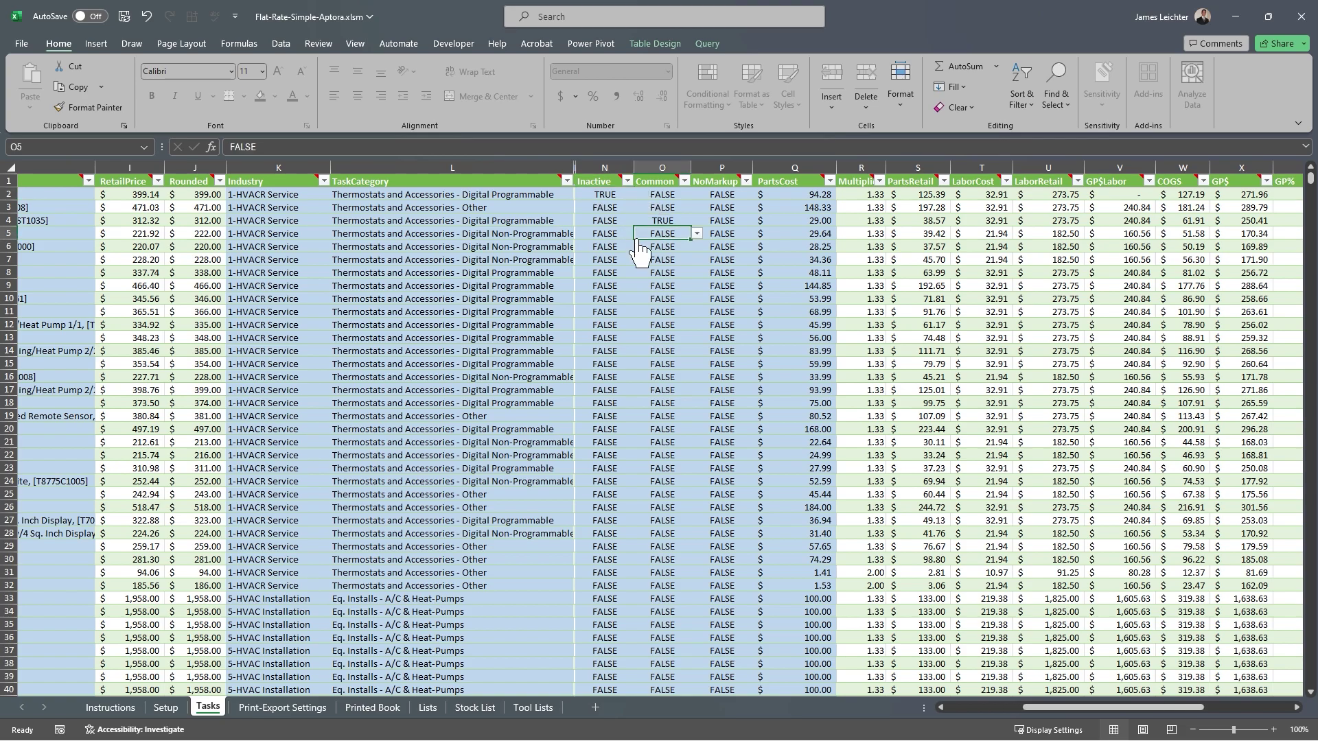
Set the first thermostat task's Inactive value back to FALSE.
left_click(606, 199)
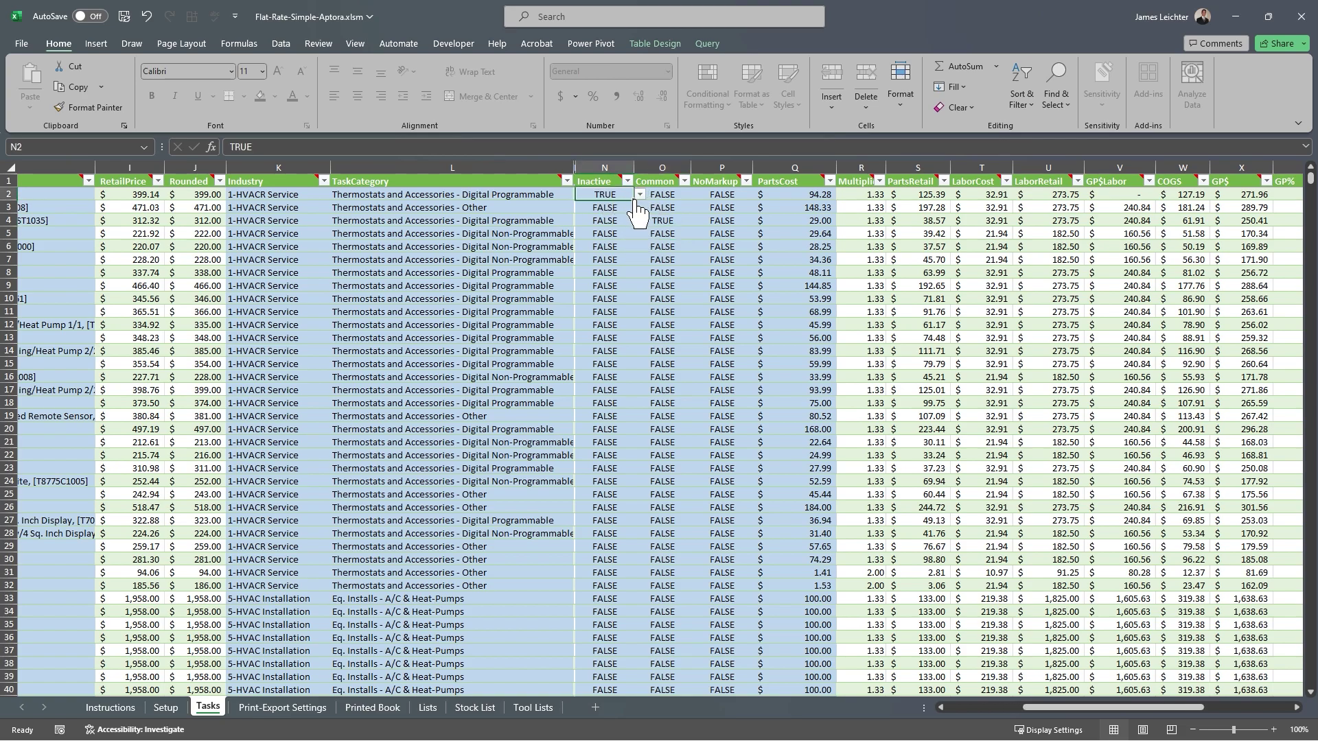
left_click(639, 195)
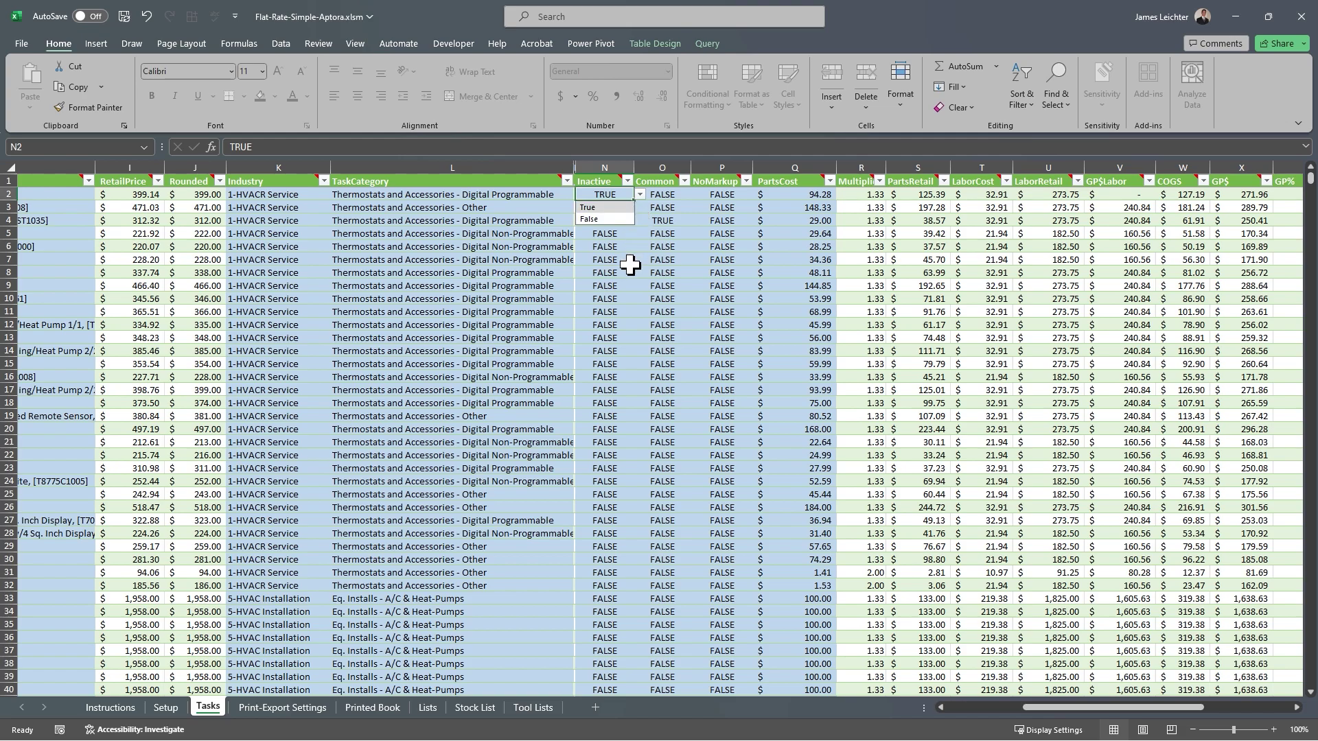
left_click(618, 207)
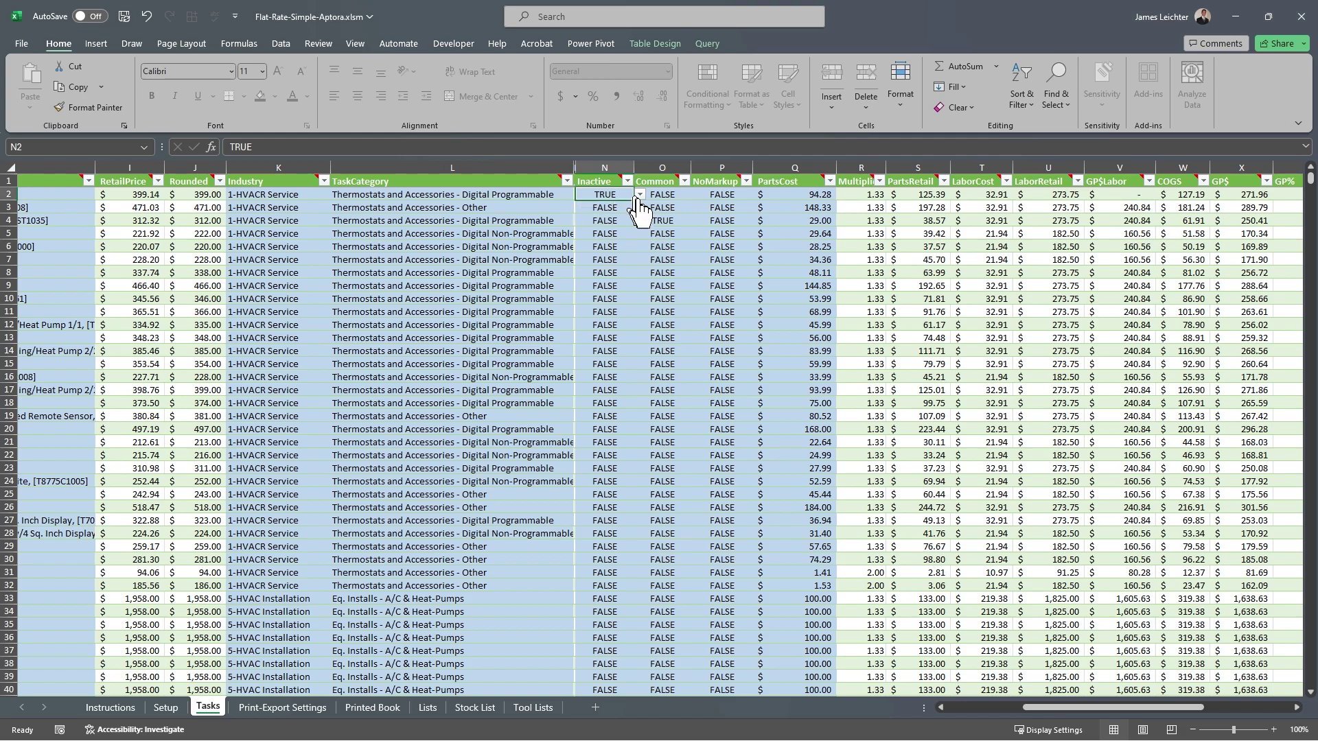
left_click(639, 195)
left_click(632, 259)
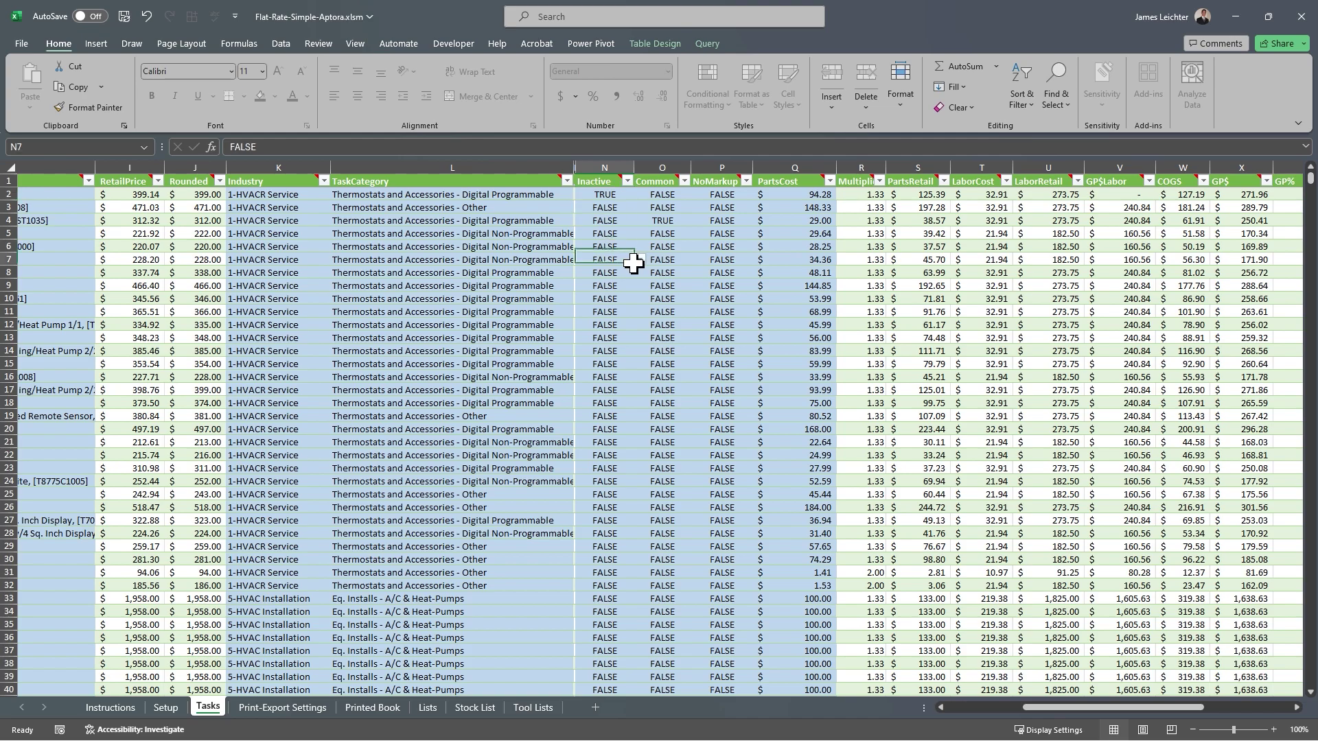
left_click(646, 195)
left_click(619, 195)
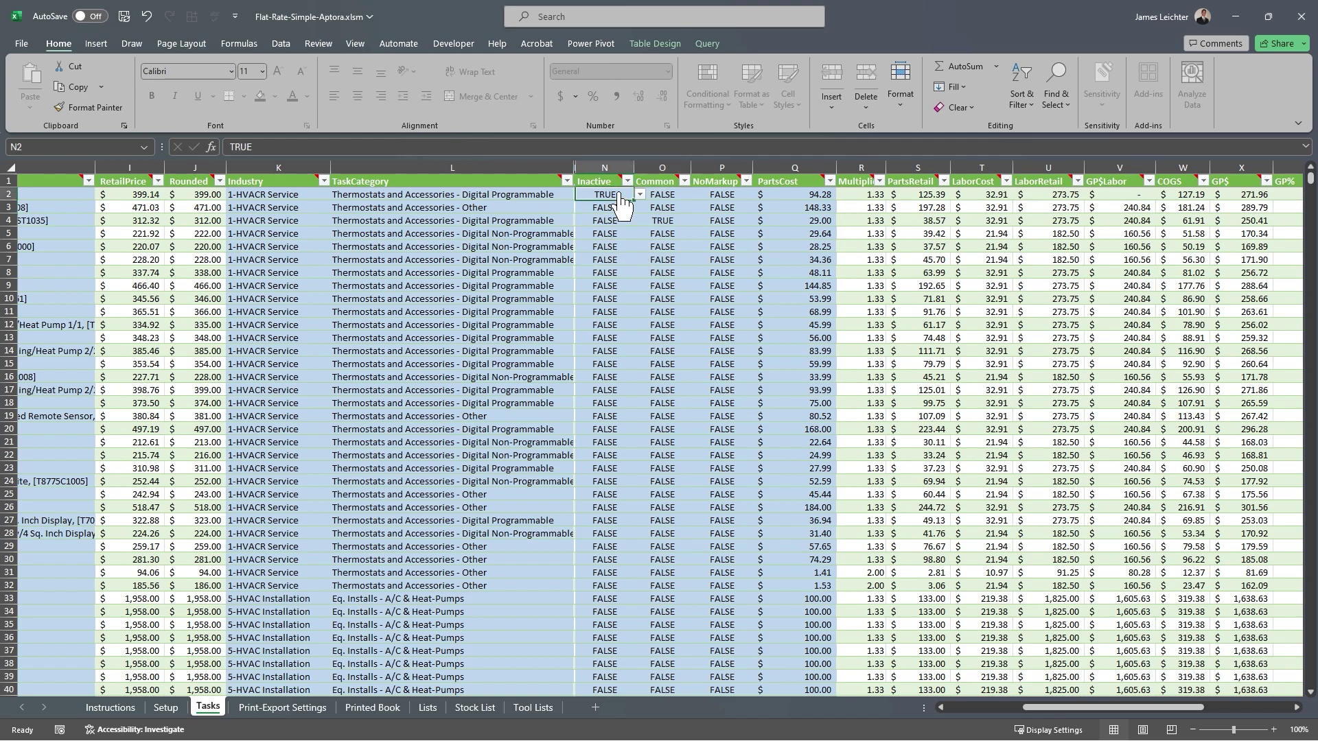
left_click(639, 196)
left_click(616, 220)
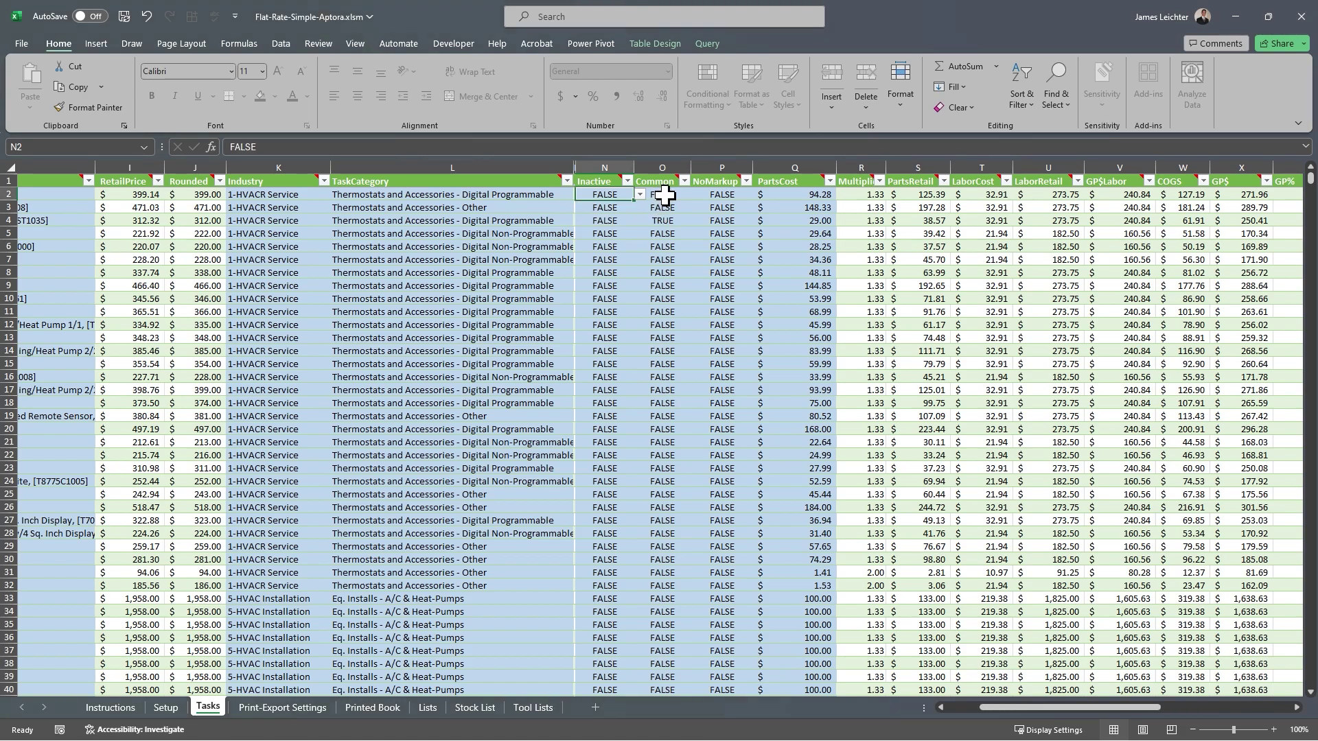
mouse_move(668, 178)
left_click(706, 247)
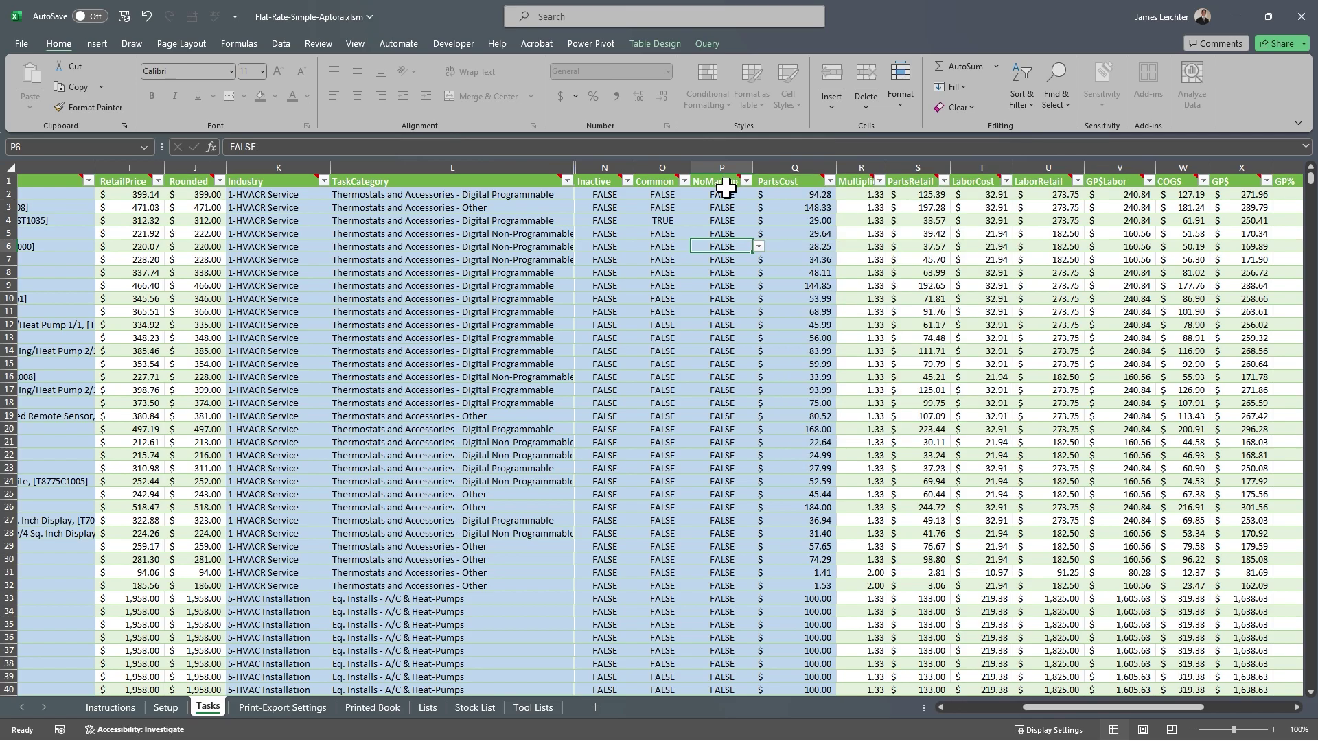
left_click(808, 197)
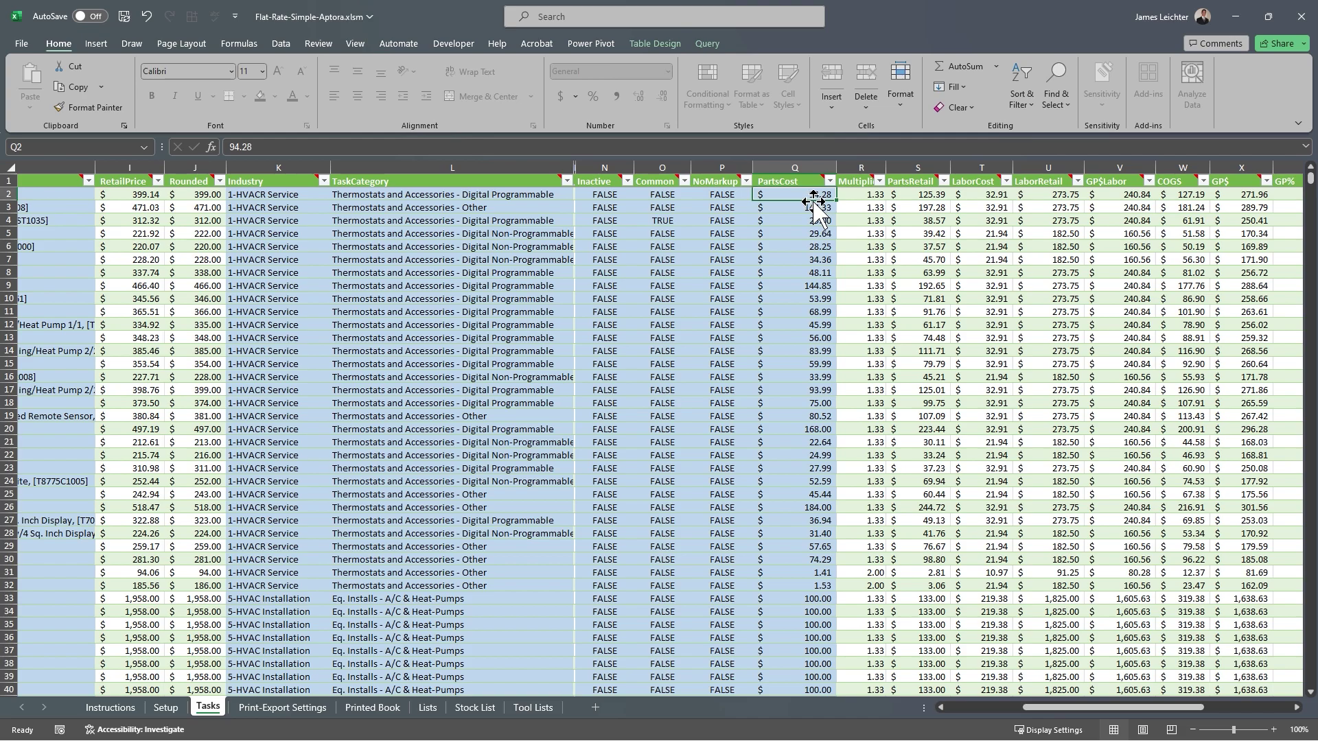
left_click(877, 195)
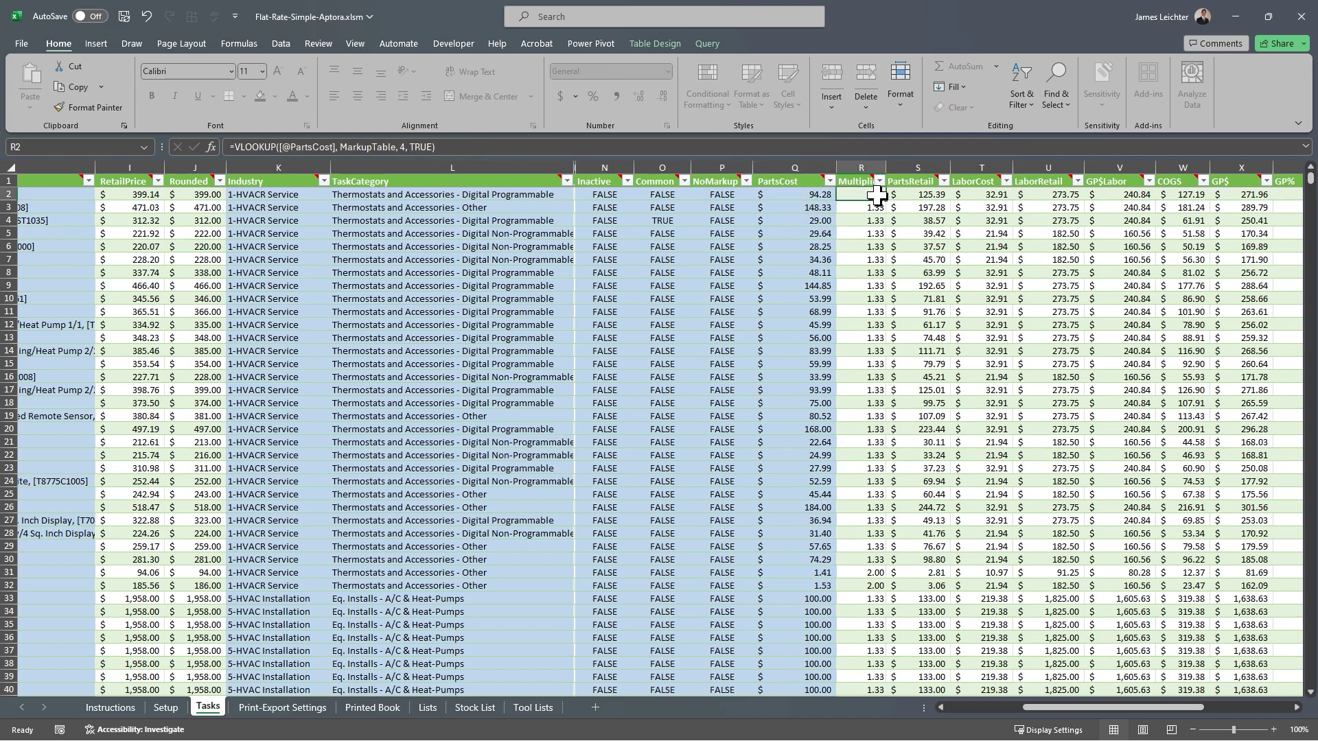
left_click(923, 196)
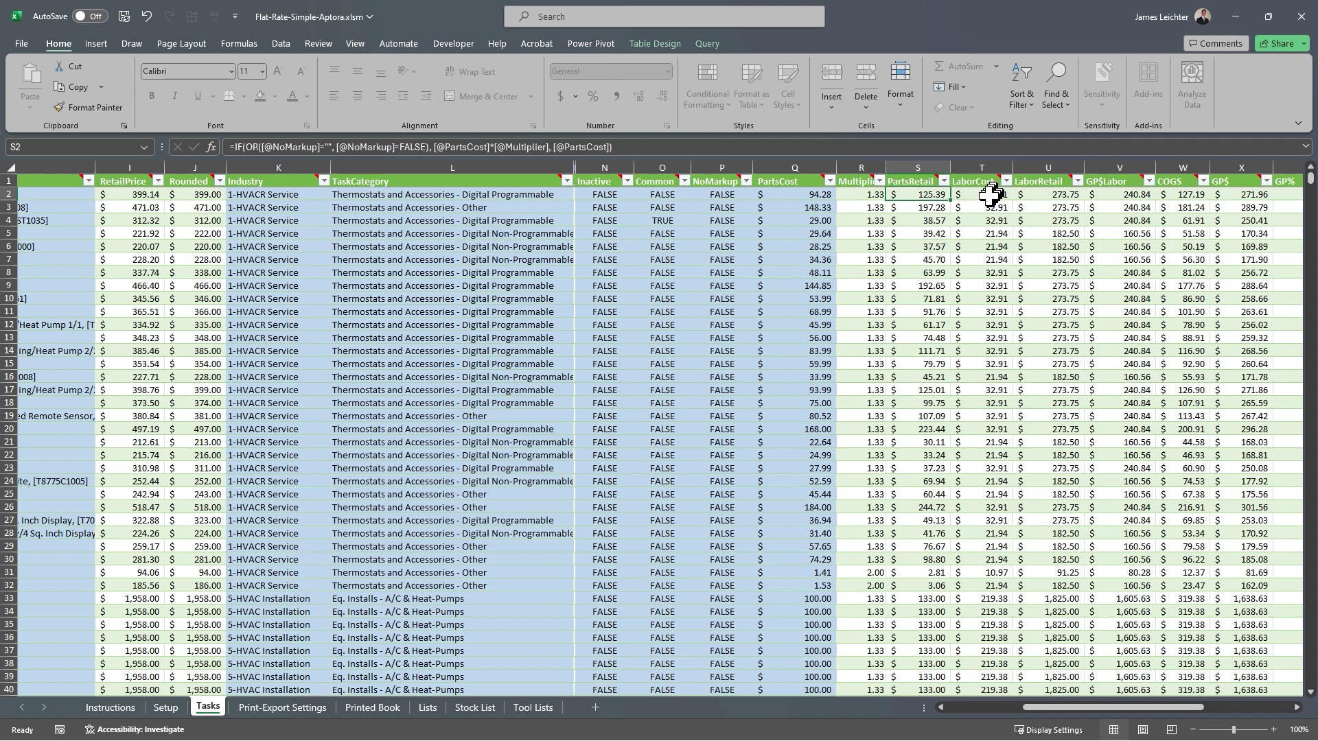
left_click(989, 195)
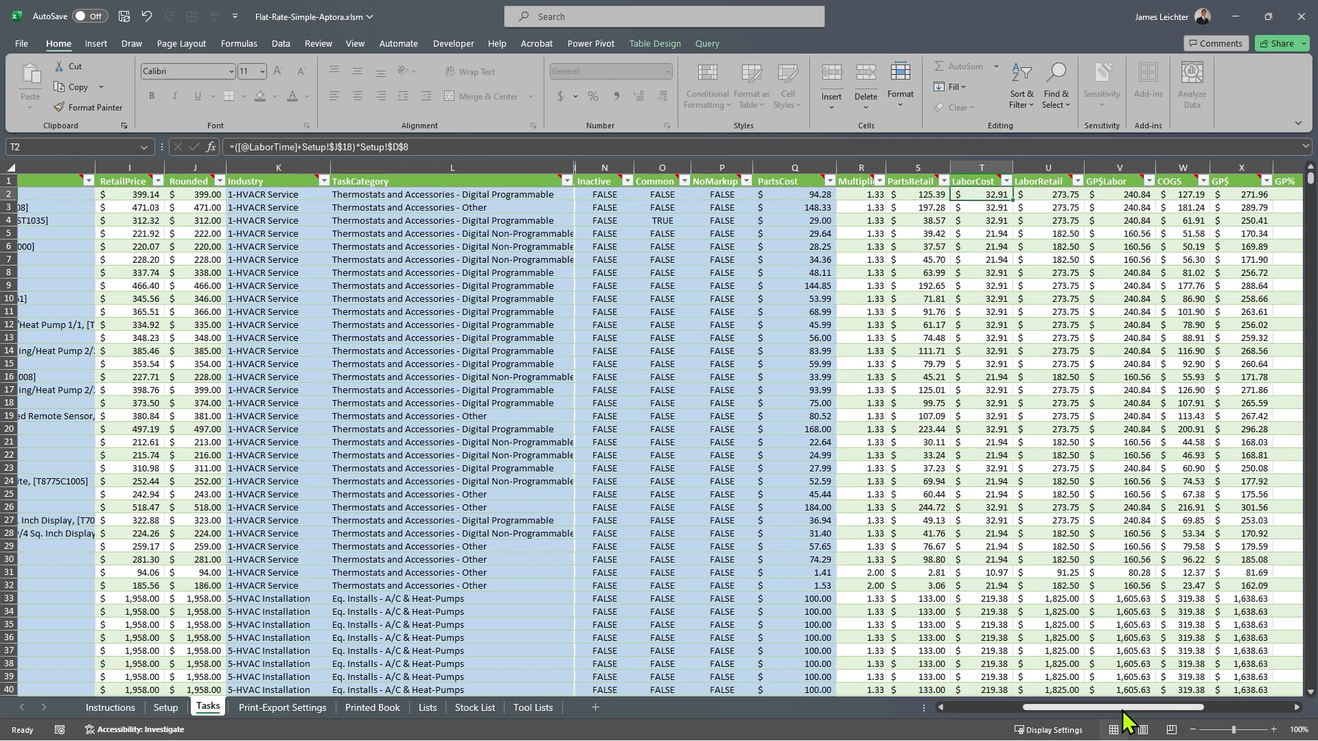
left_click_drag(1130, 708, 921, 721)
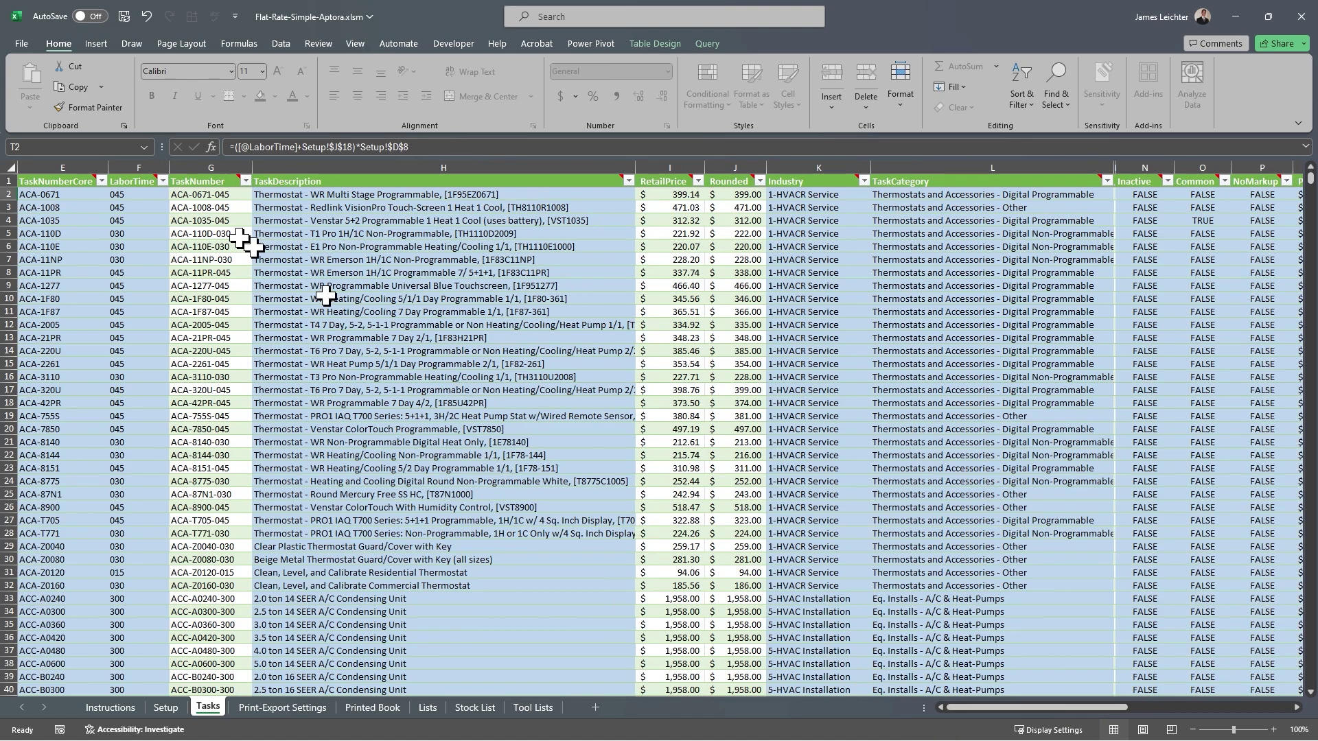
left_click(128, 195)
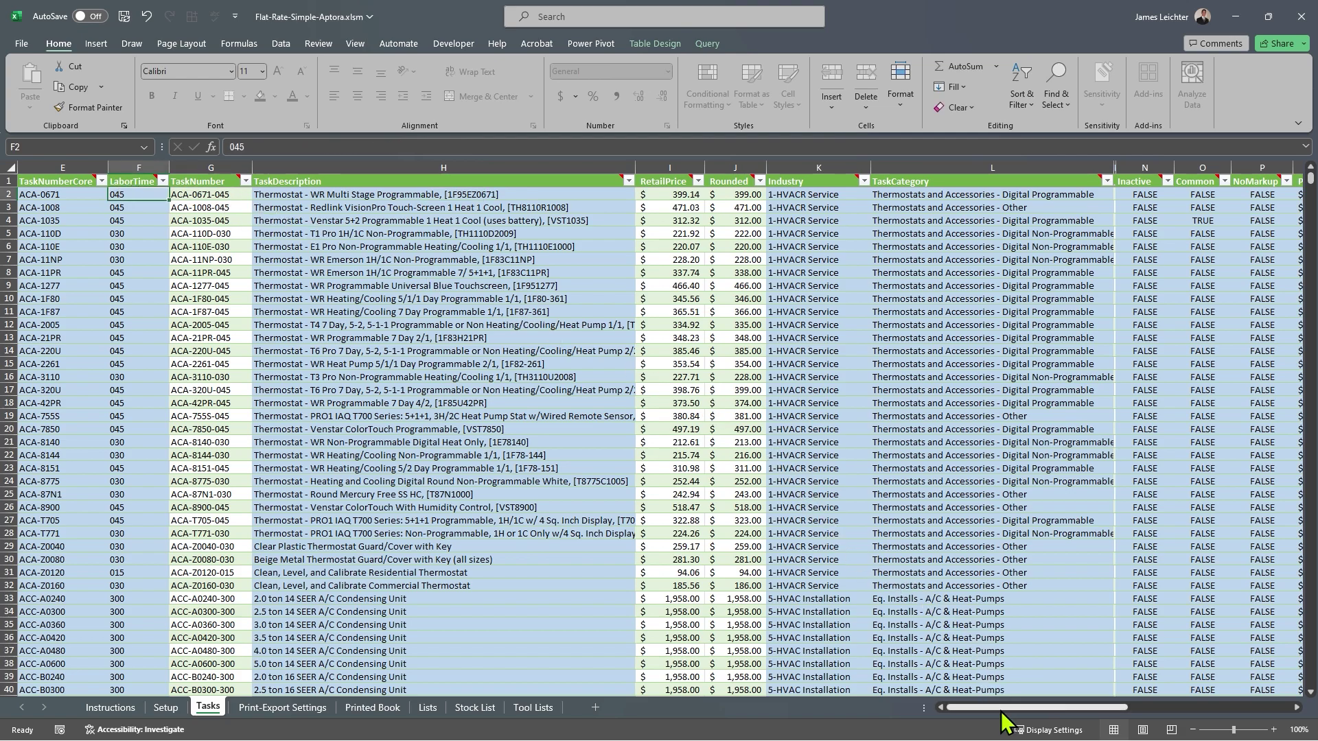
left_click_drag(1000, 714, 1103, 712)
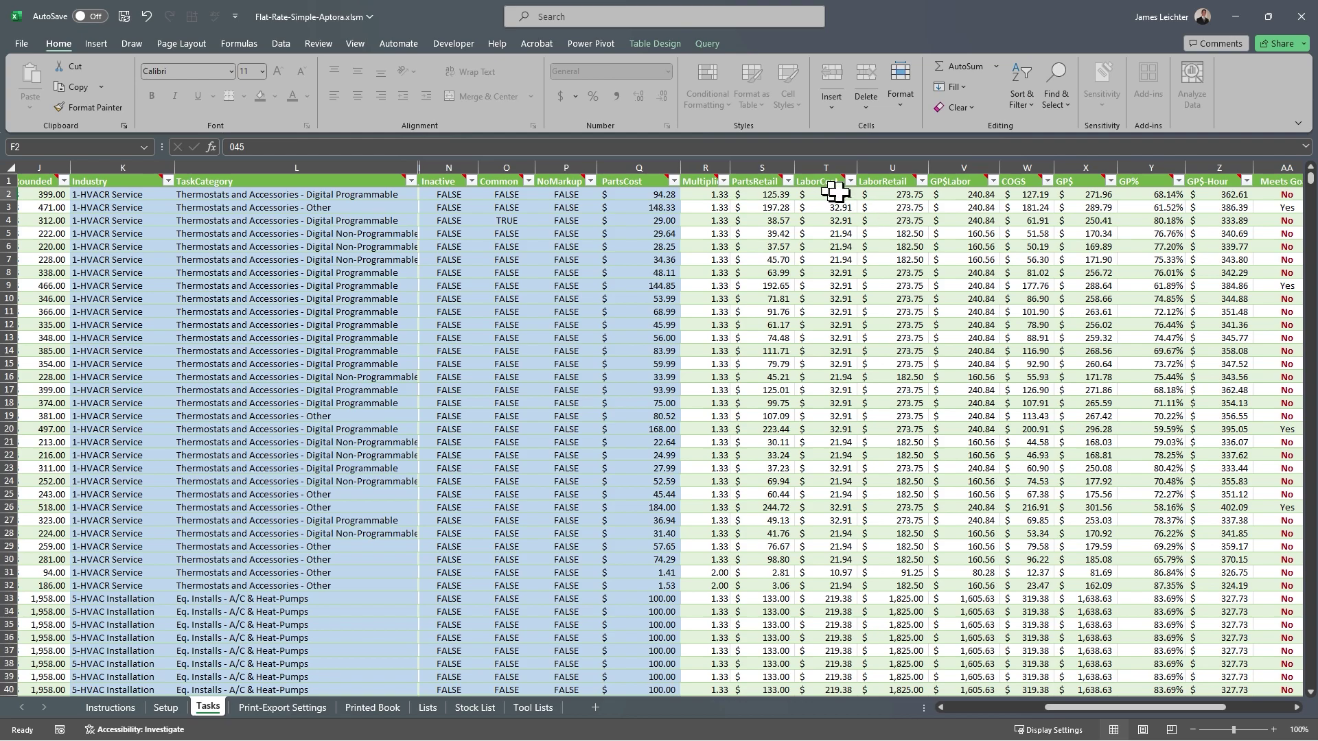
left_click(908, 194)
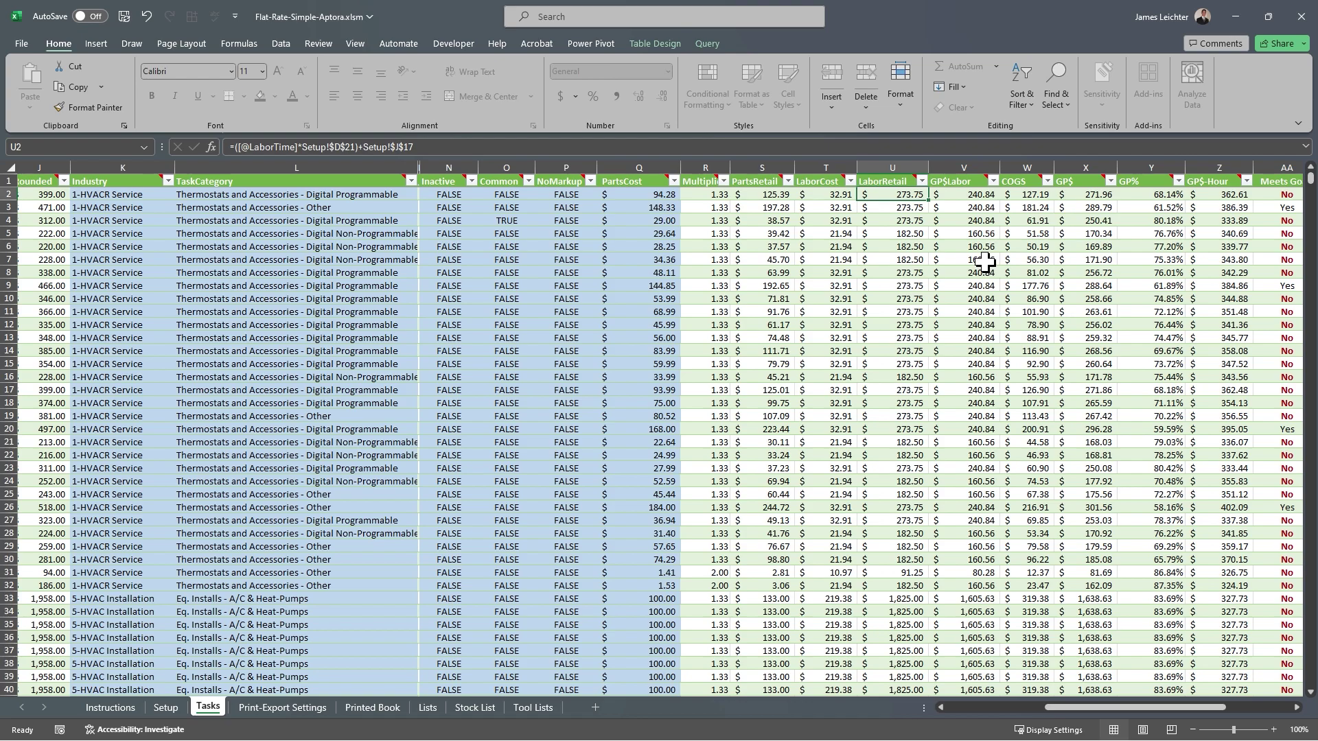
left_click(975, 195)
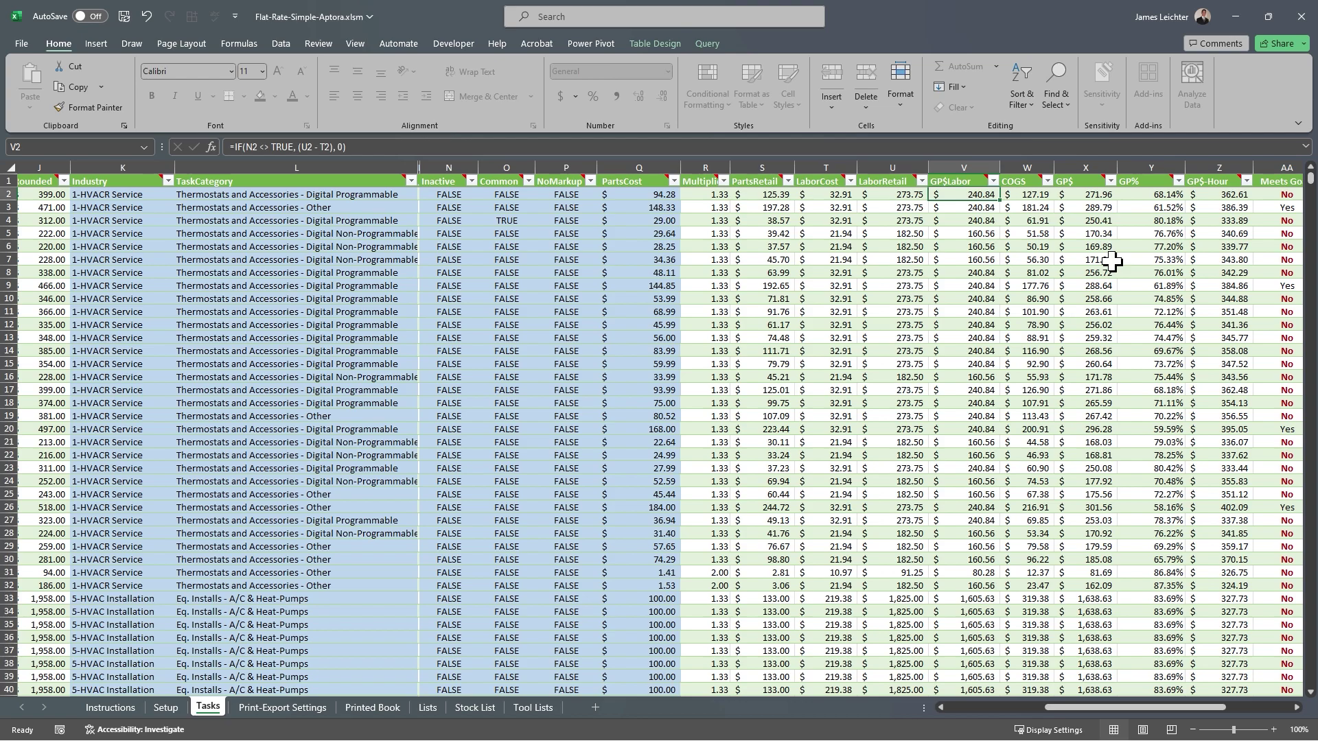
mouse_move(1165, 182)
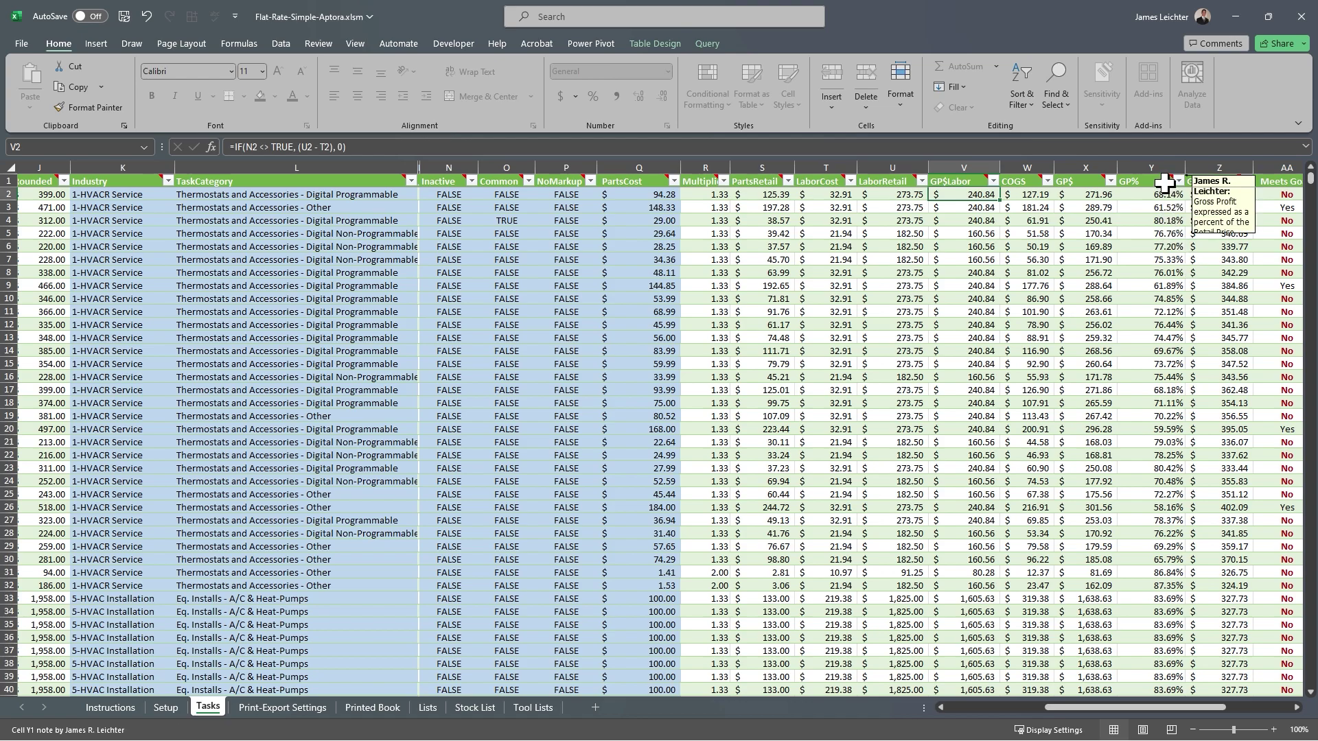
mouse_move(1083, 185)
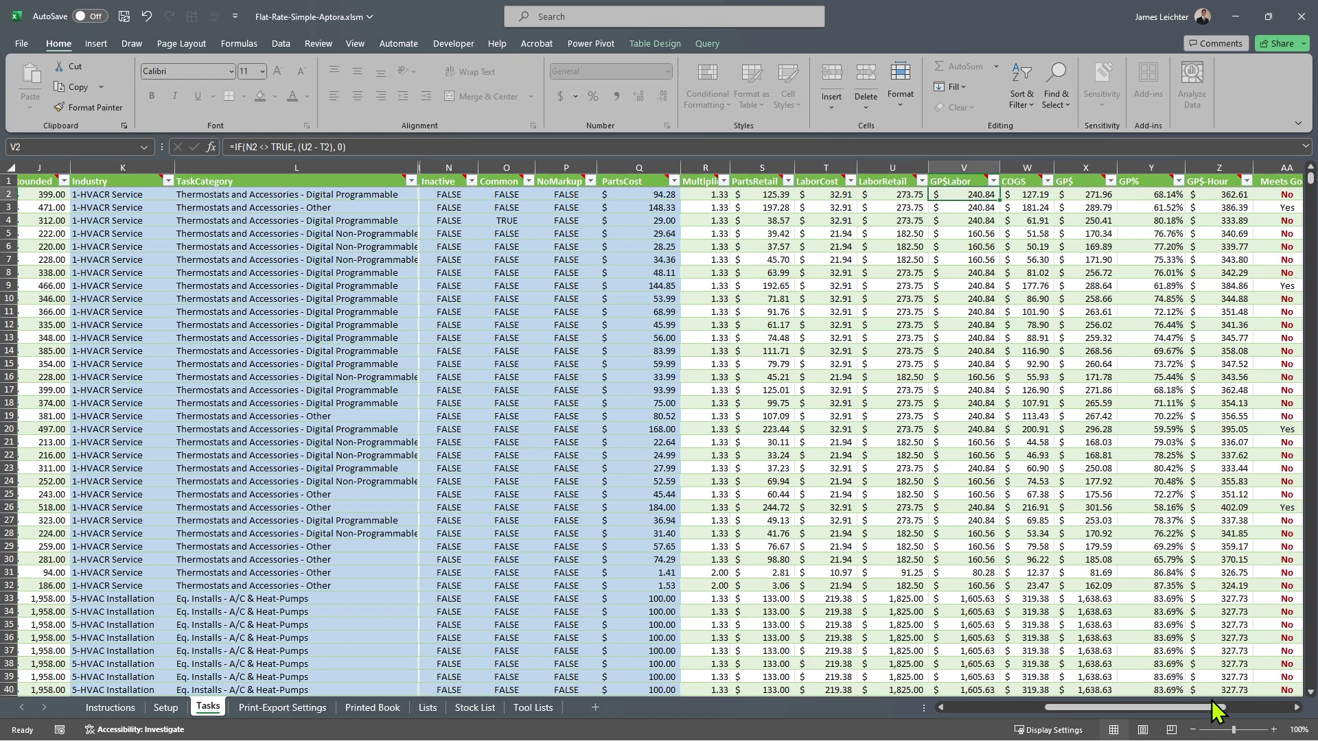
Scroll the Tasks table across columns O–AD, read the GP$-Hour note, then return to Setup.
left_click_drag(1217, 712, 1265, 715)
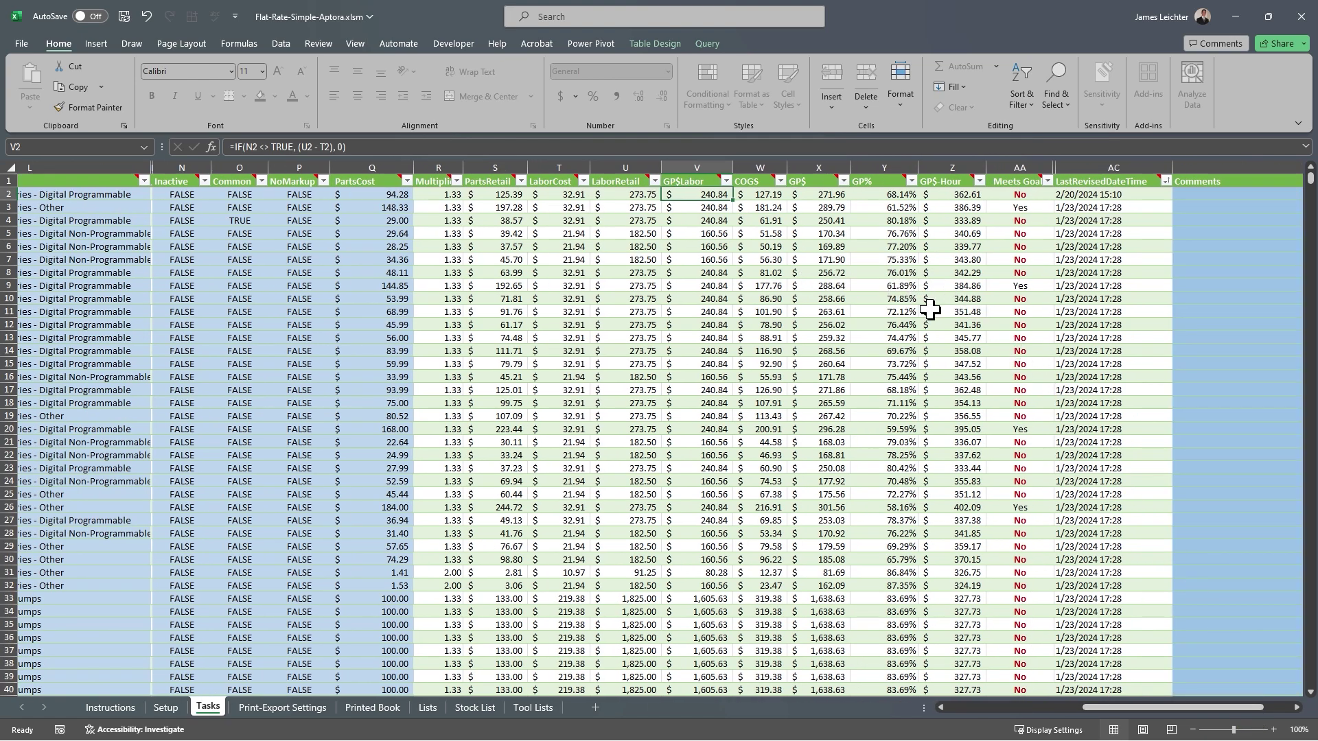
mouse_move(941, 182)
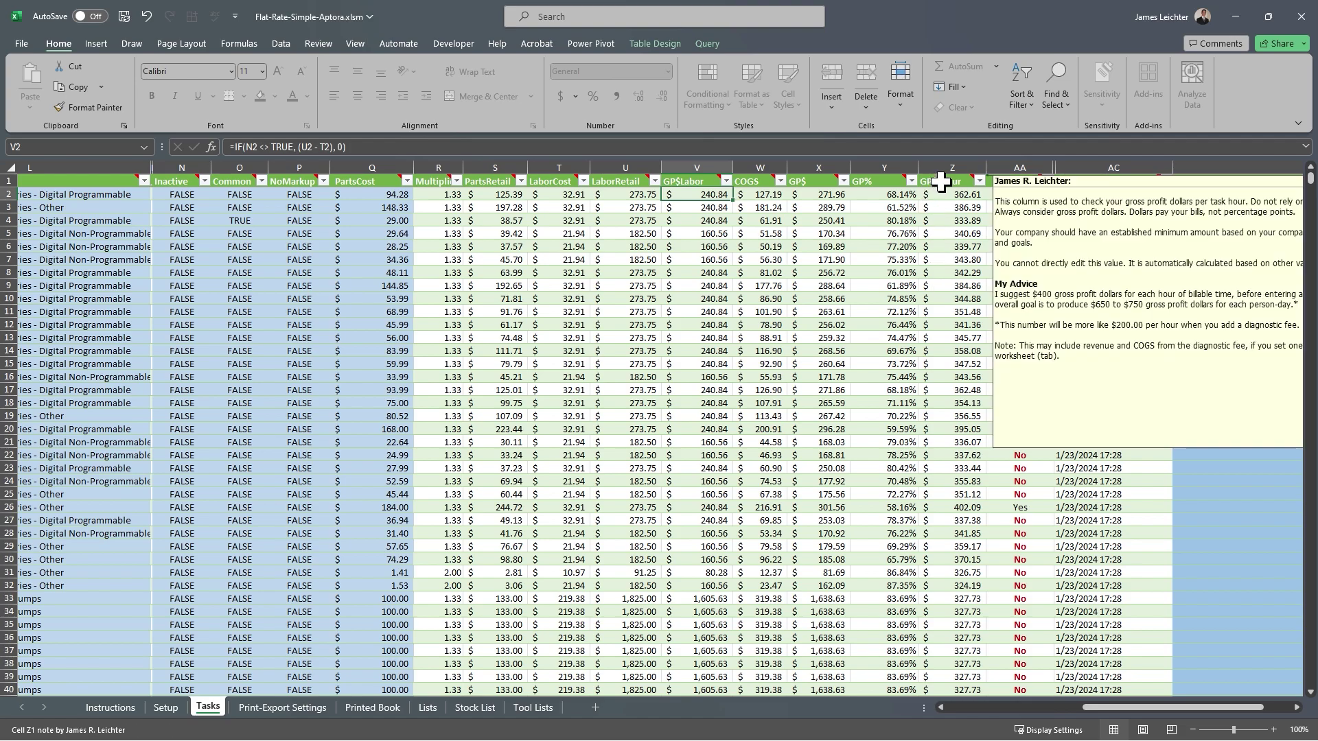
left_click_drag(1203, 708, 1248, 717)
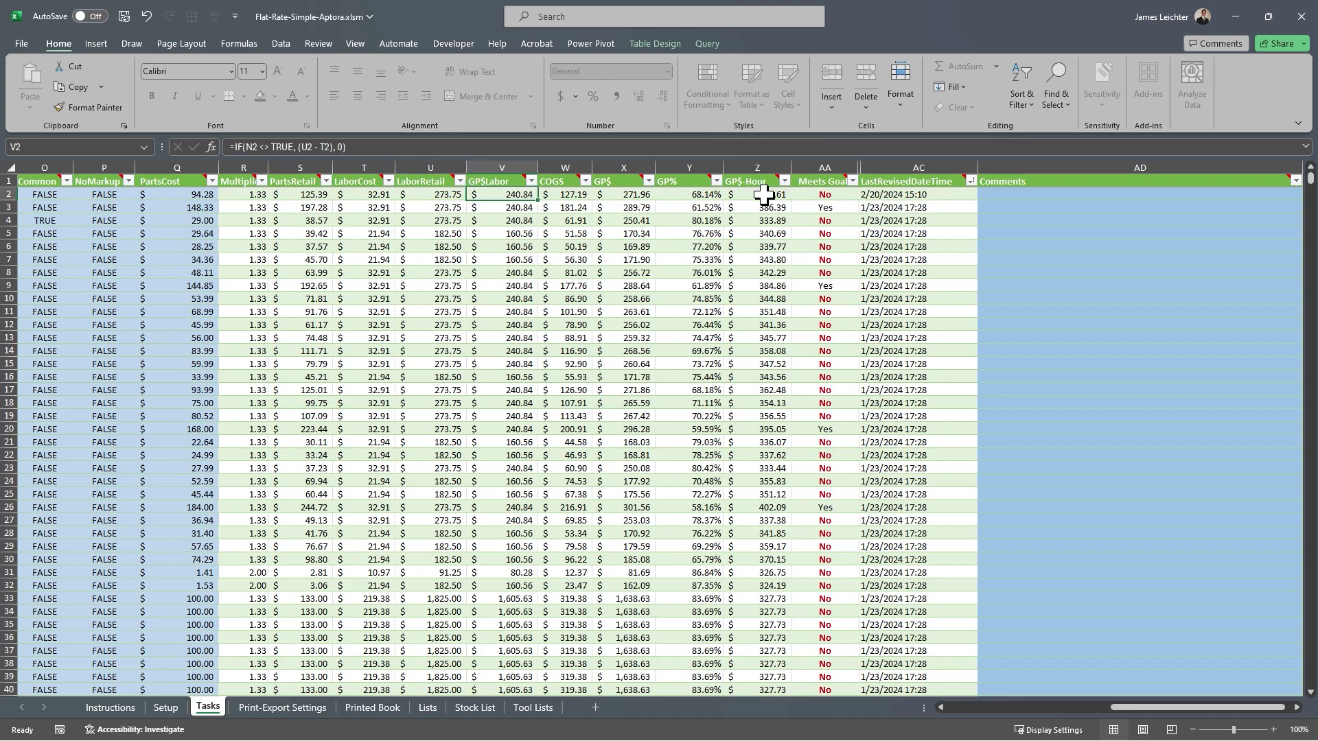
mouse_move(760, 178)
left_click(167, 709)
Check the $375.00 GPGoal cell on Setup, then select cell AD2 on Tasks.
left_click(494, 524)
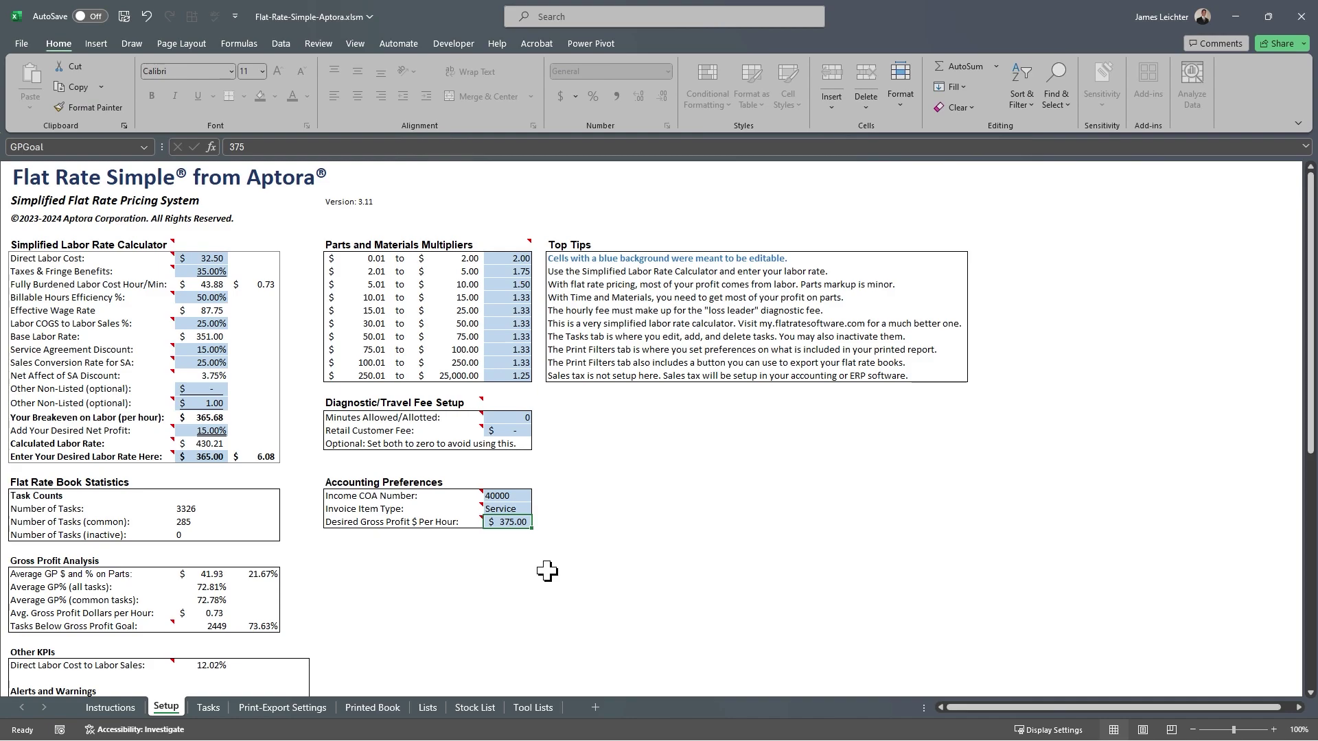
left_click(208, 707)
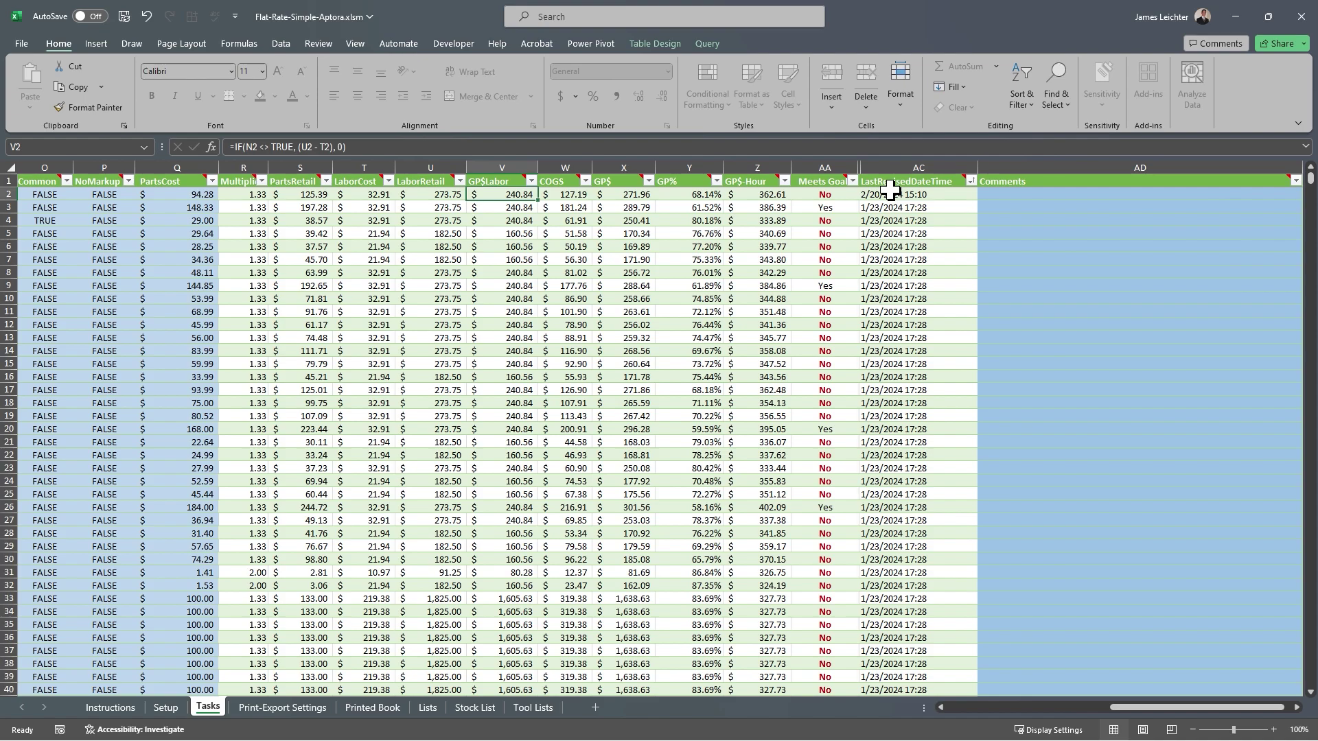
left_click(1014, 196)
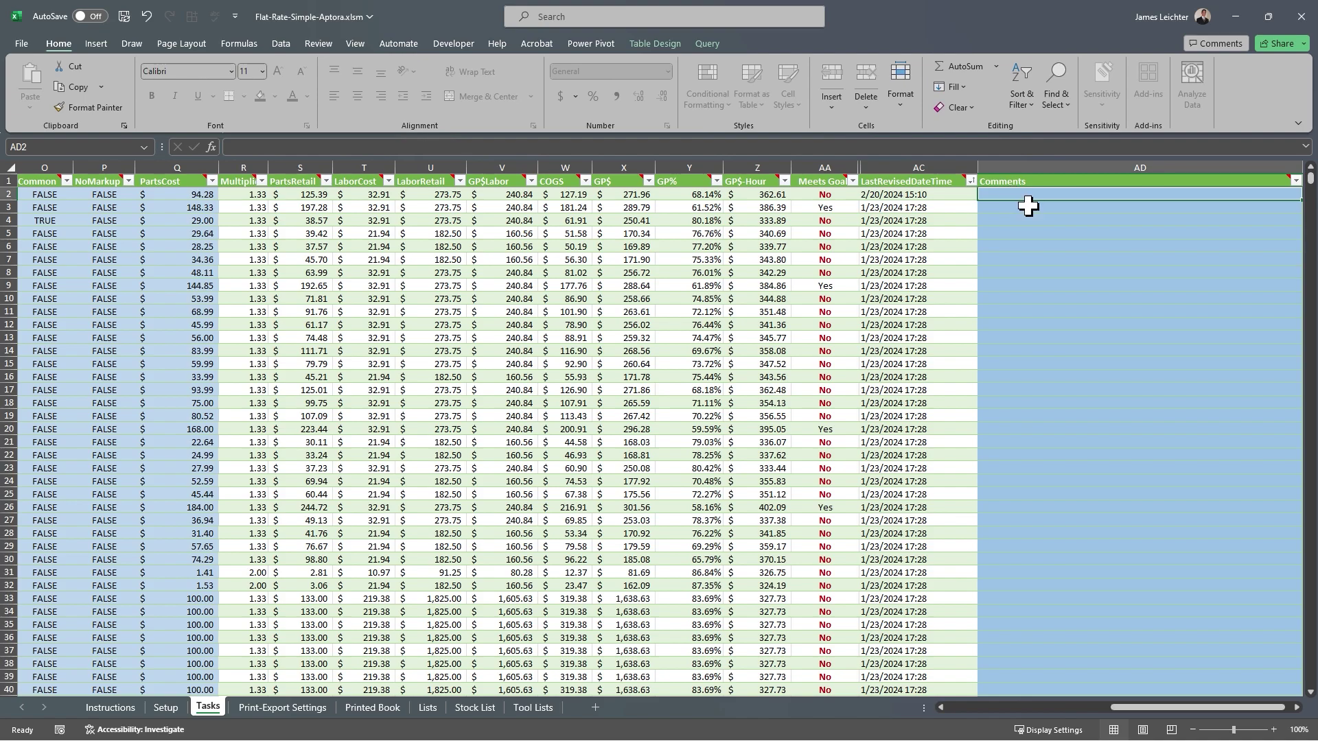
On the Print-Export Settings sheet, include 1-HVACR Service in the printed book via the slicer.
left_click(312, 709)
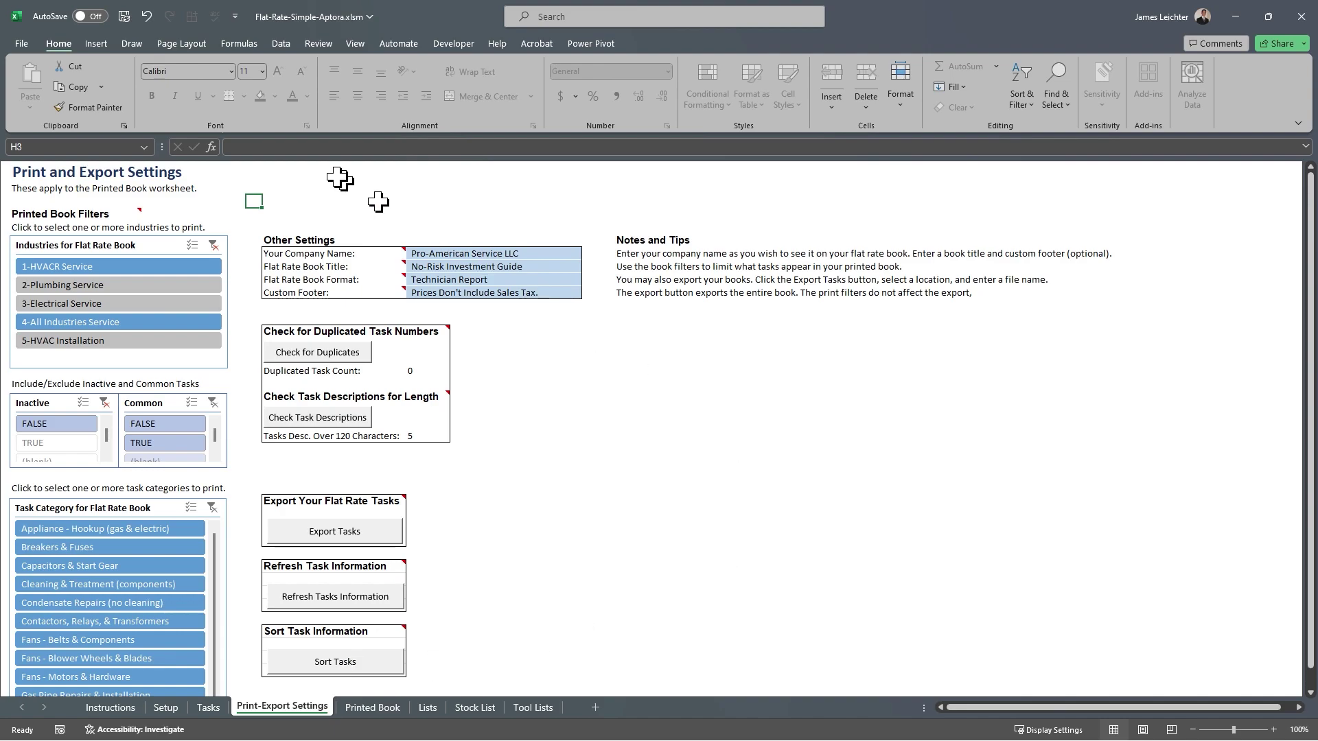
left_click(55, 267)
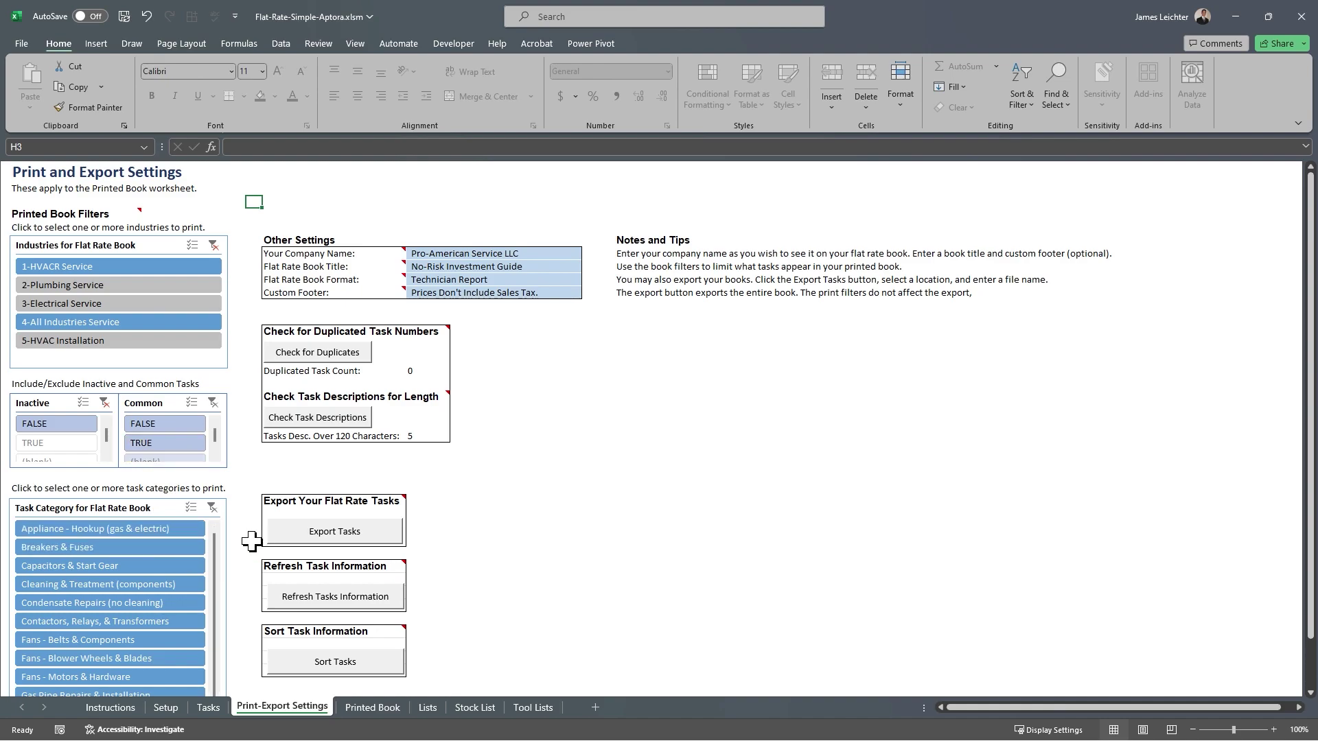
scroll(250, 541, "down", 5)
scroll(251, 543, "down", 3)
scroll(251, 542, "up", 2)
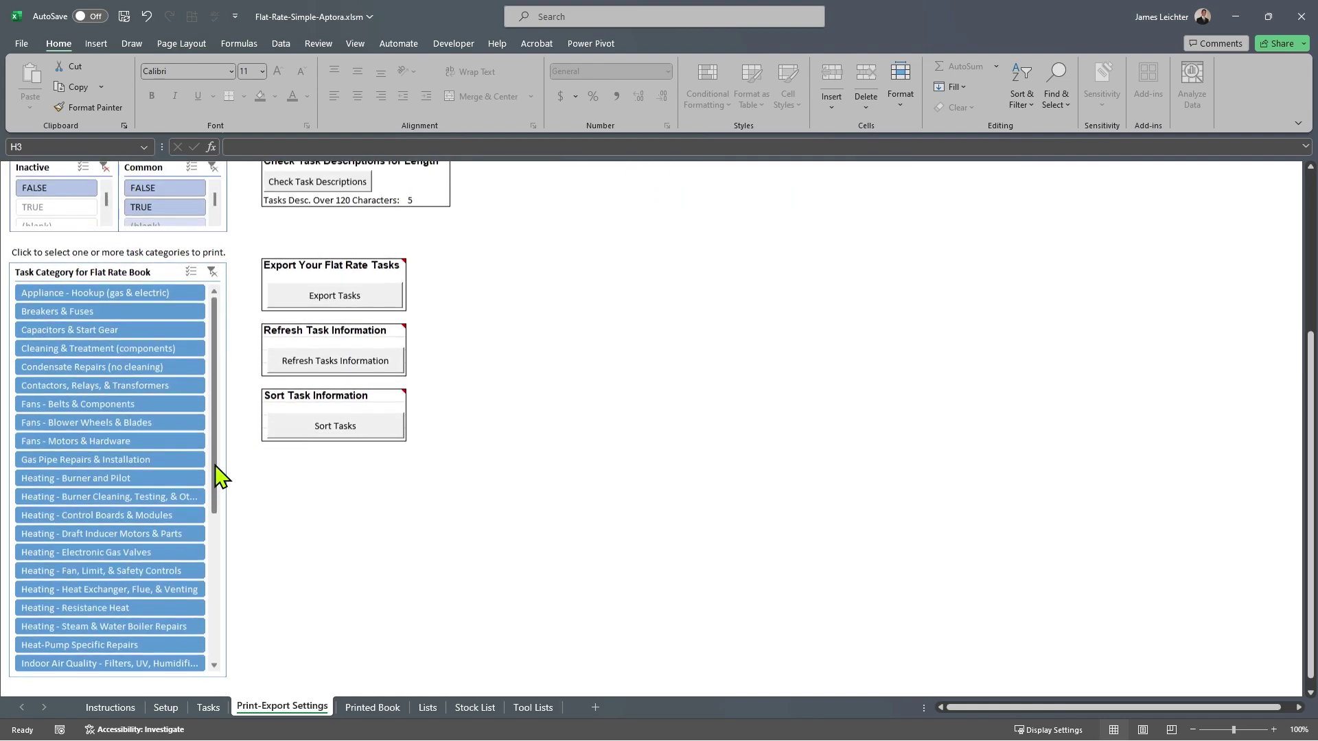
left_click_drag(214, 421, 217, 354)
scroll(217, 354, "up", 5)
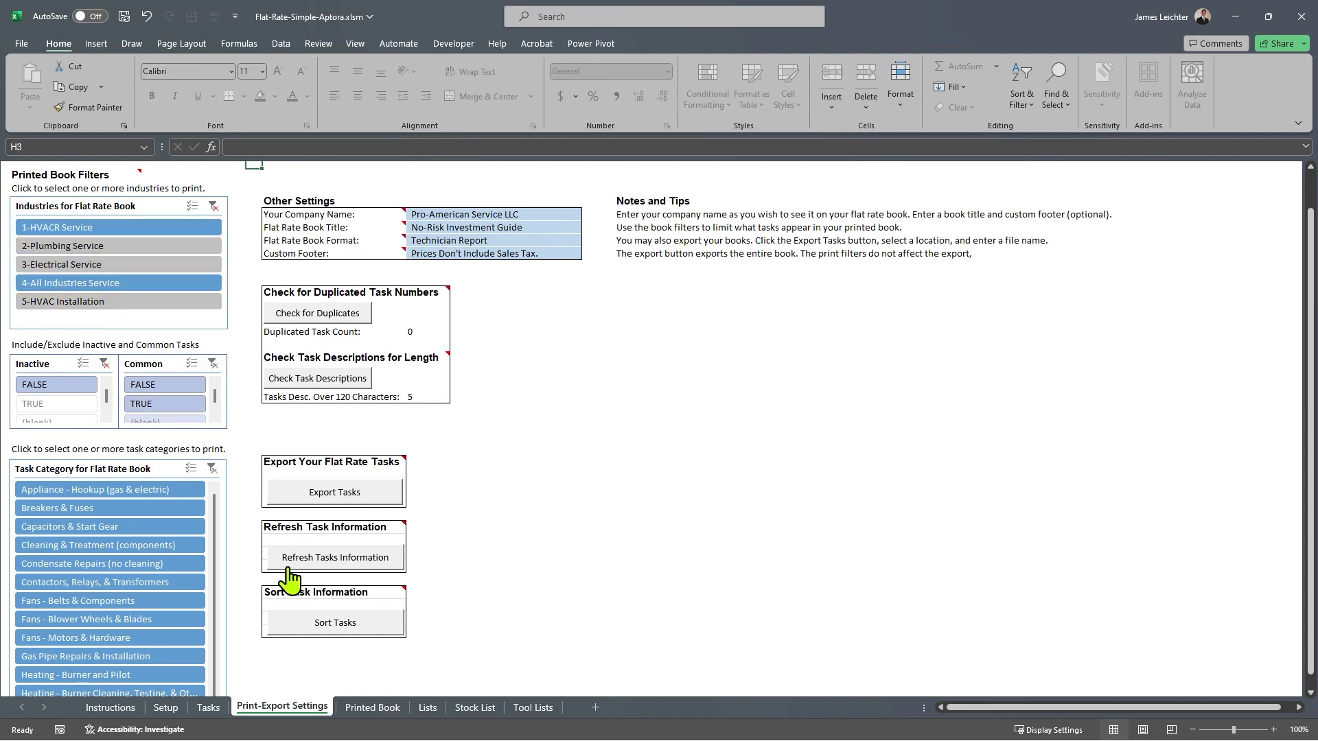
scroll(435, 272, "up", 1)
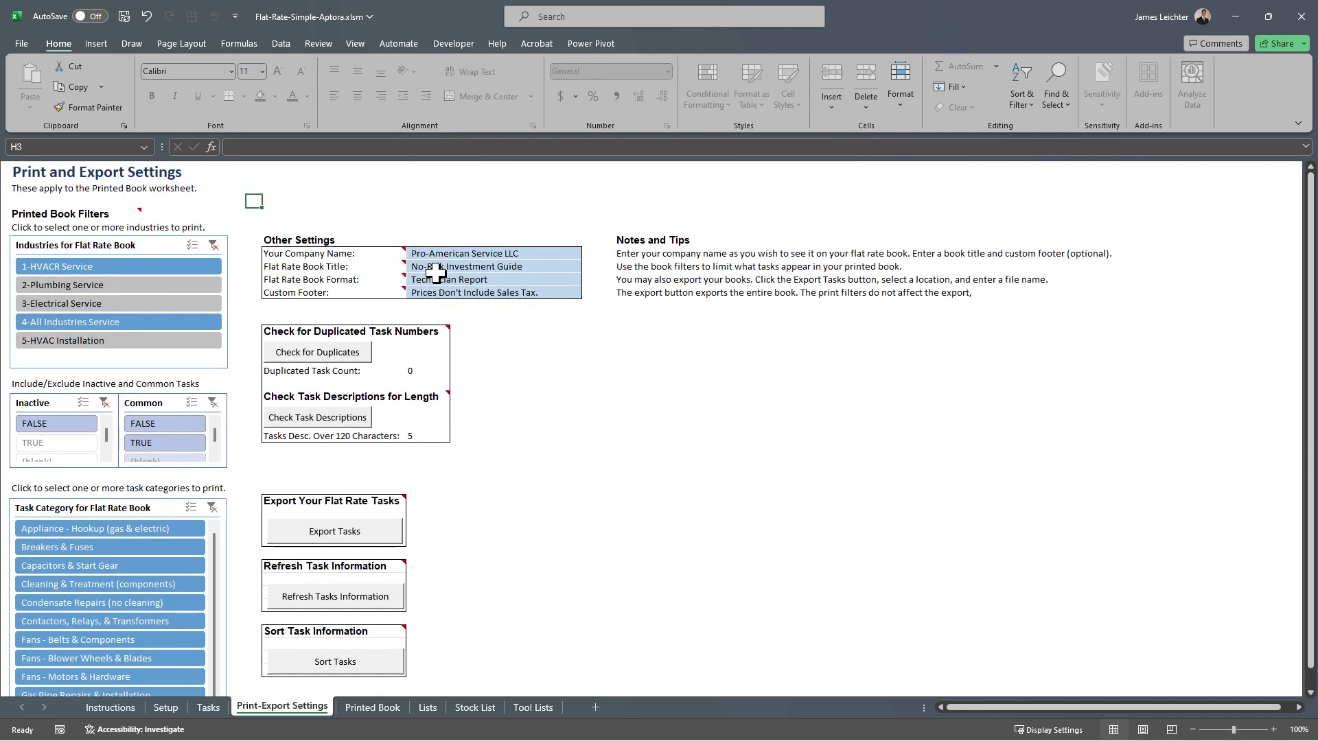
Leave the company name, book title and book format unchanged, and re-check descriptions: 5 exceed 120 characters.
left_click(464, 252)
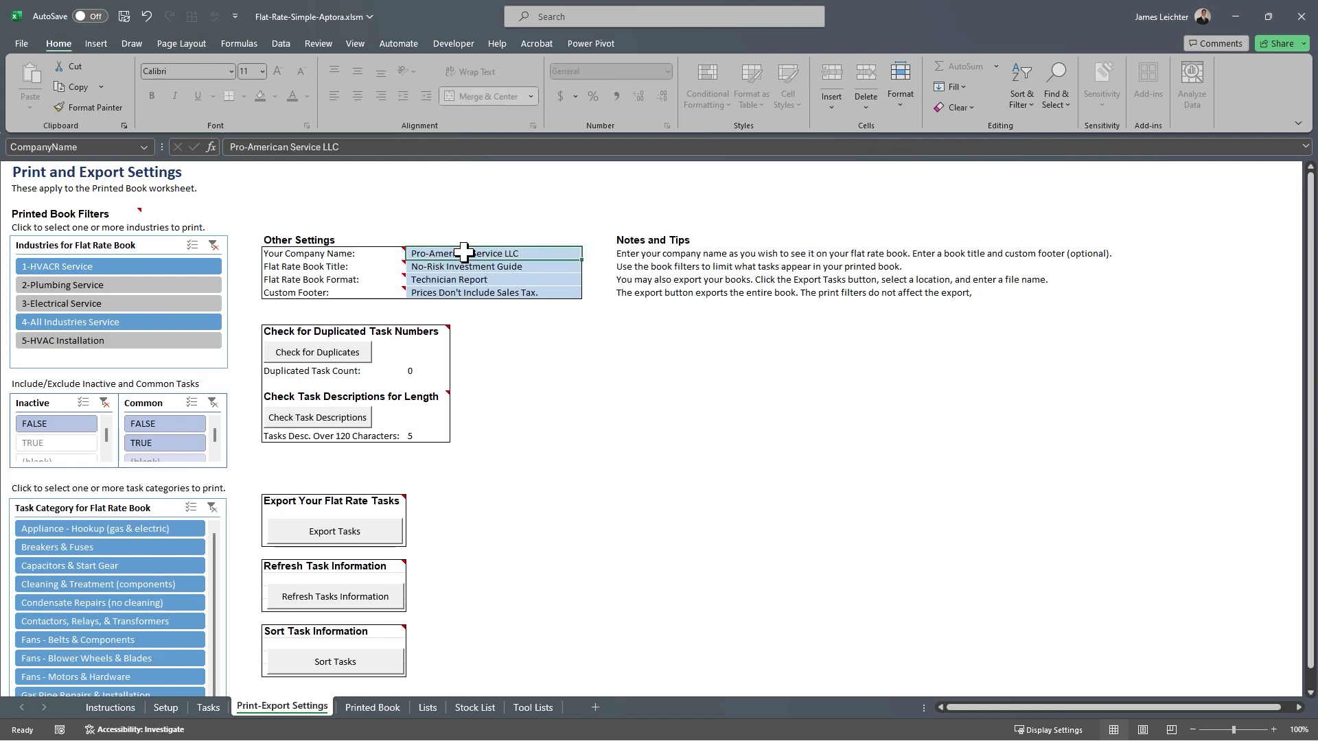
left_click(503, 269)
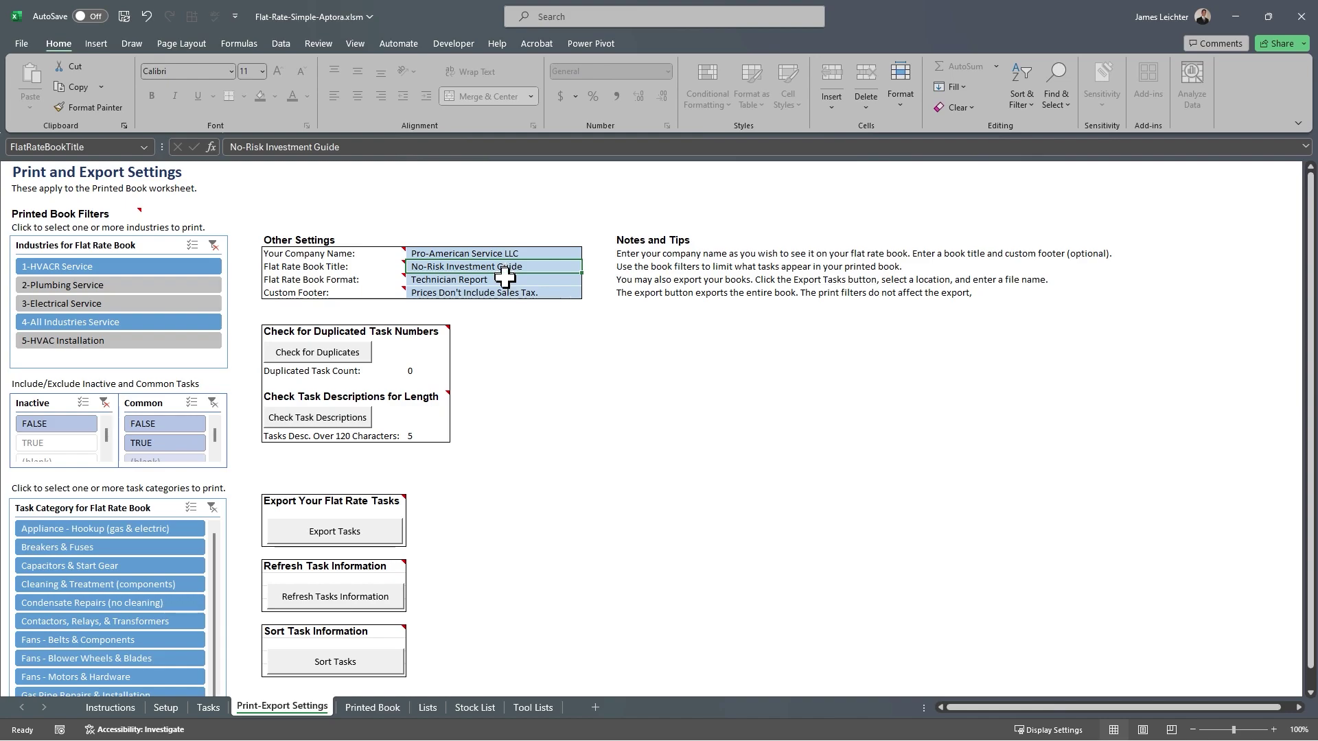
left_click(504, 280)
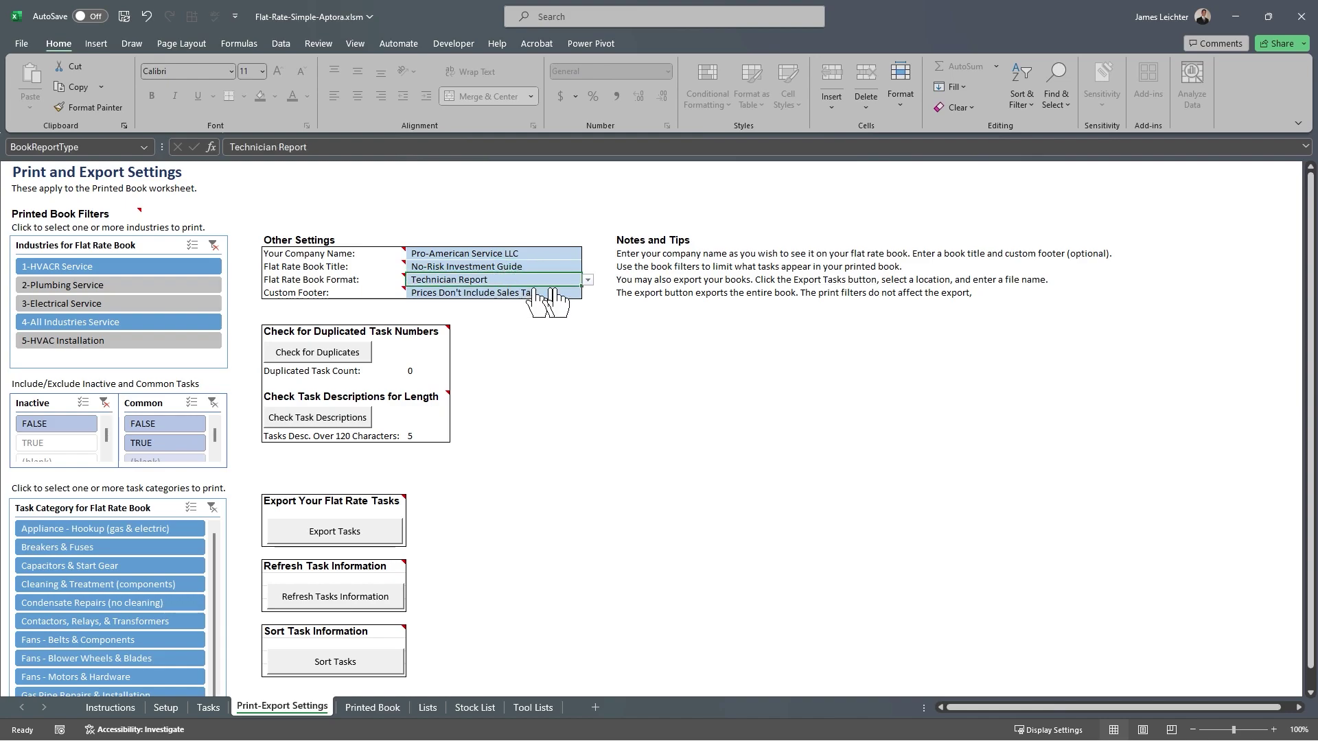
left_click(587, 282)
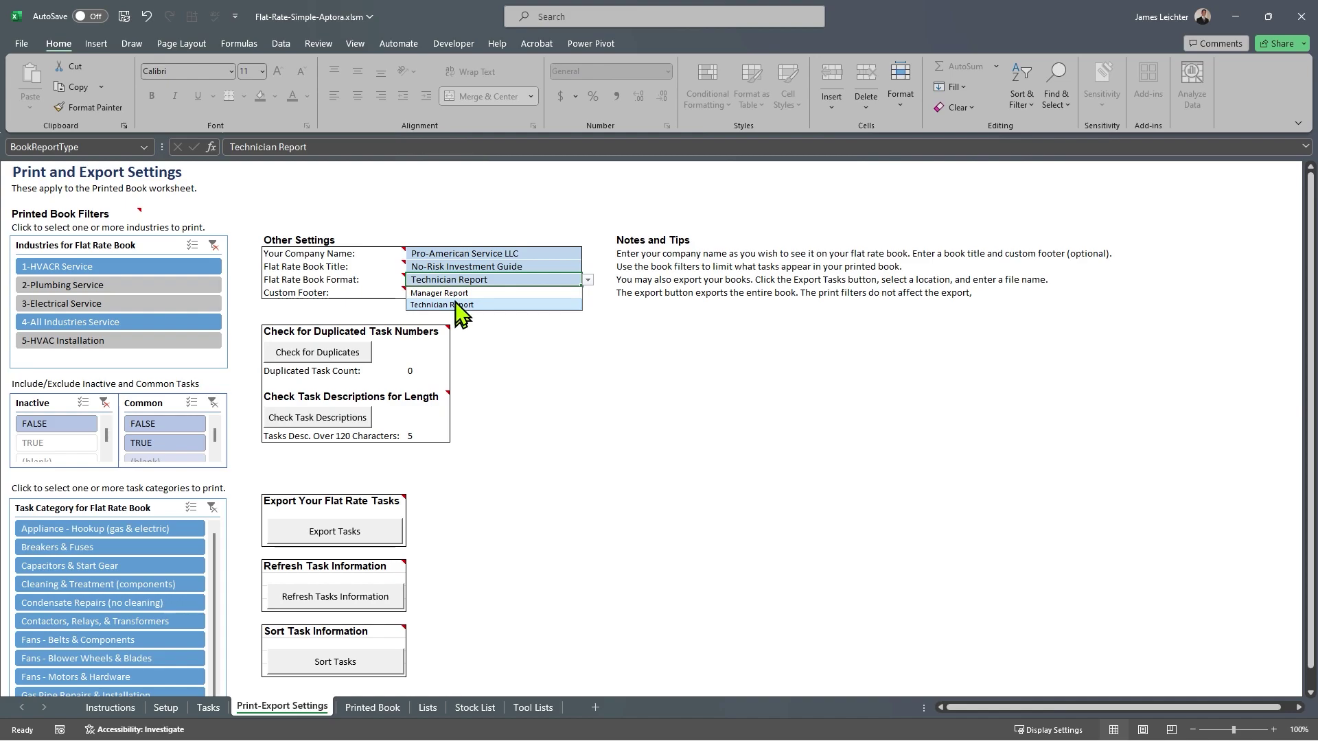
left_click(486, 339)
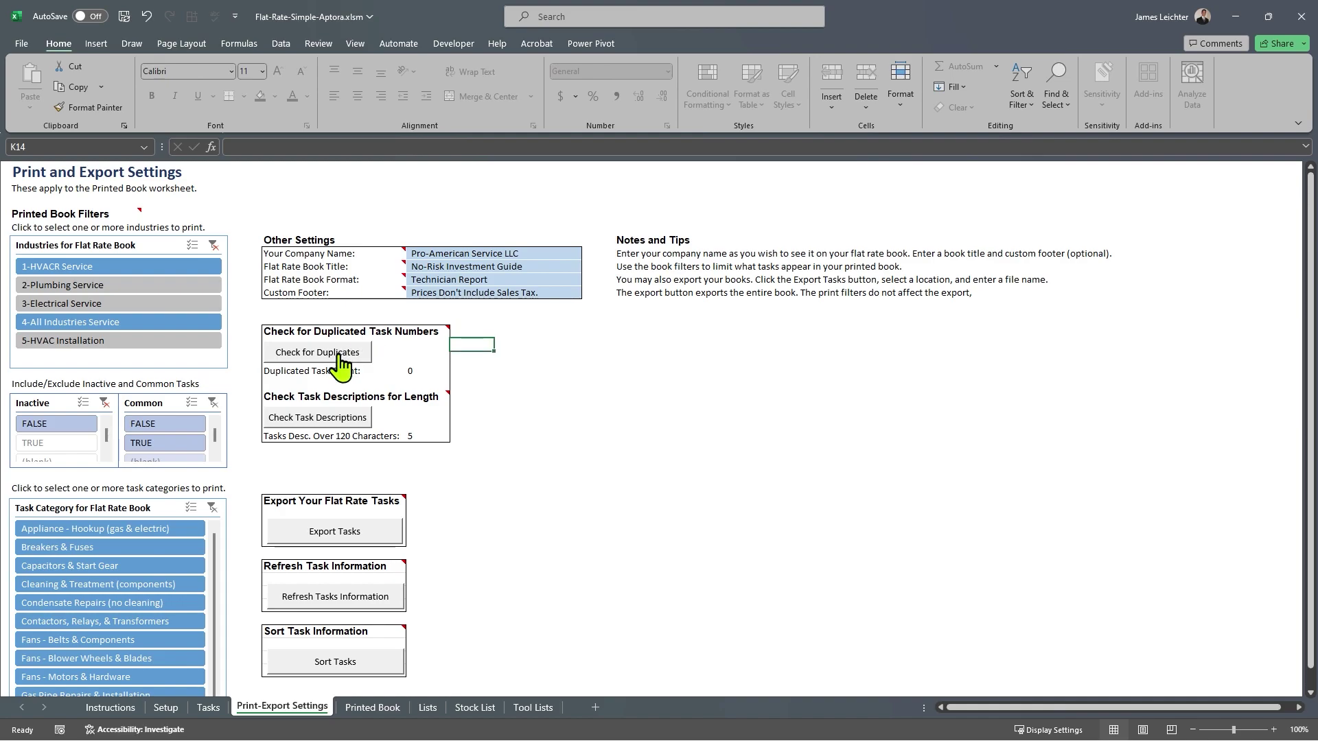
scroll(453, 500, "down", 2)
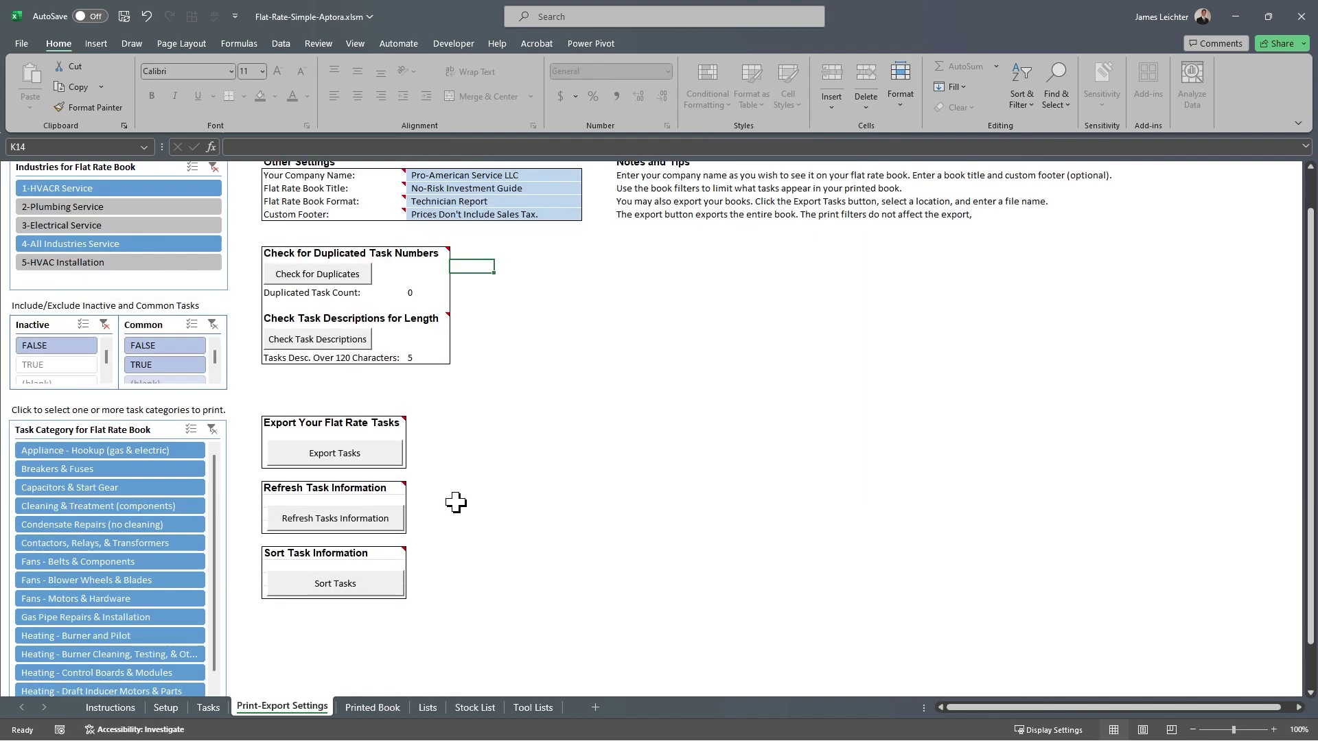
left_click(328, 339)
left_click(362, 708)
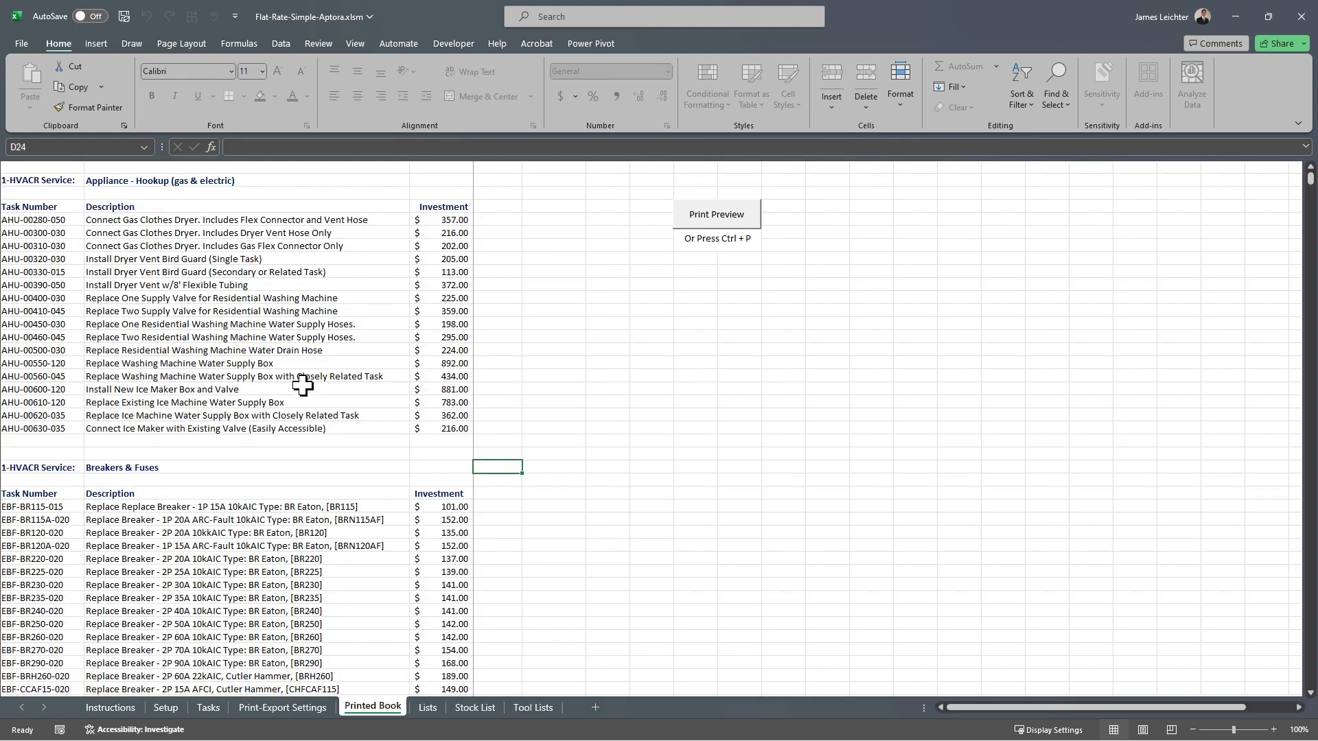
scroll(302, 386, "down", 20)
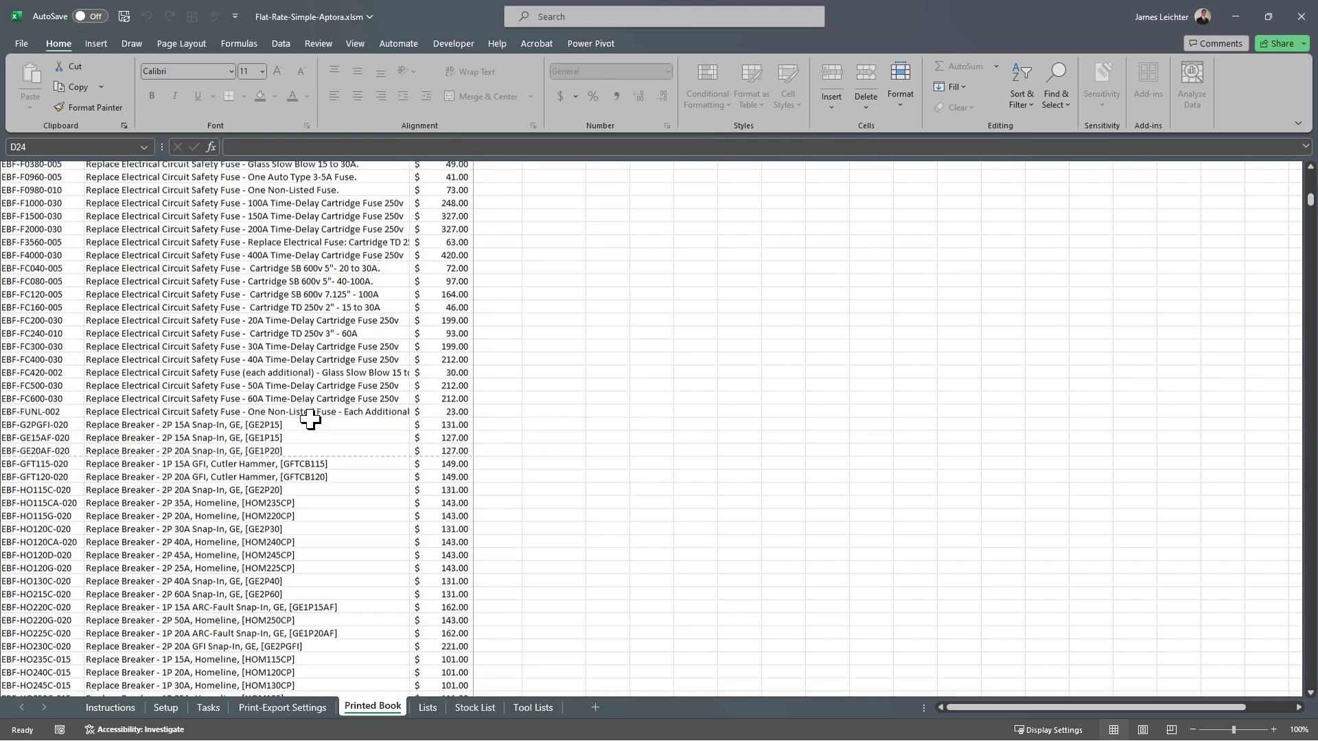
scroll(310, 420, "down", 20)
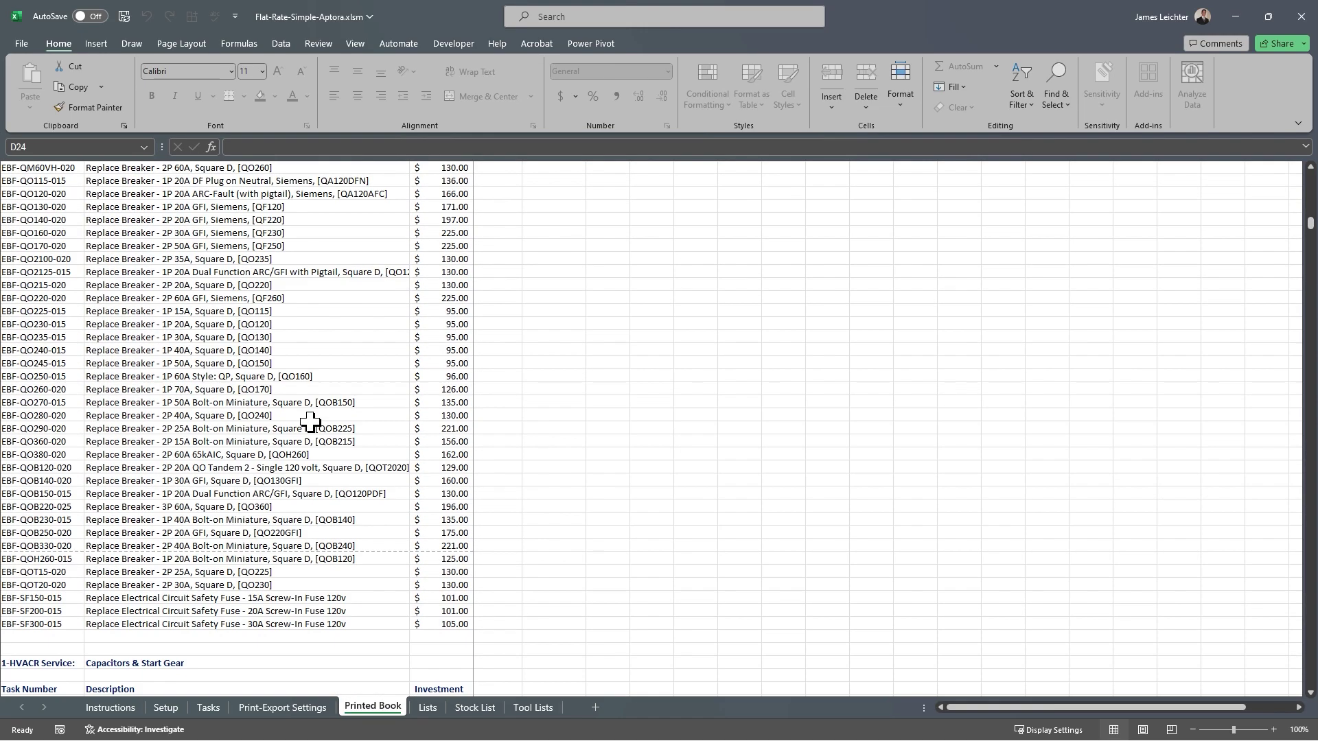
scroll(310, 424, "down", 15)
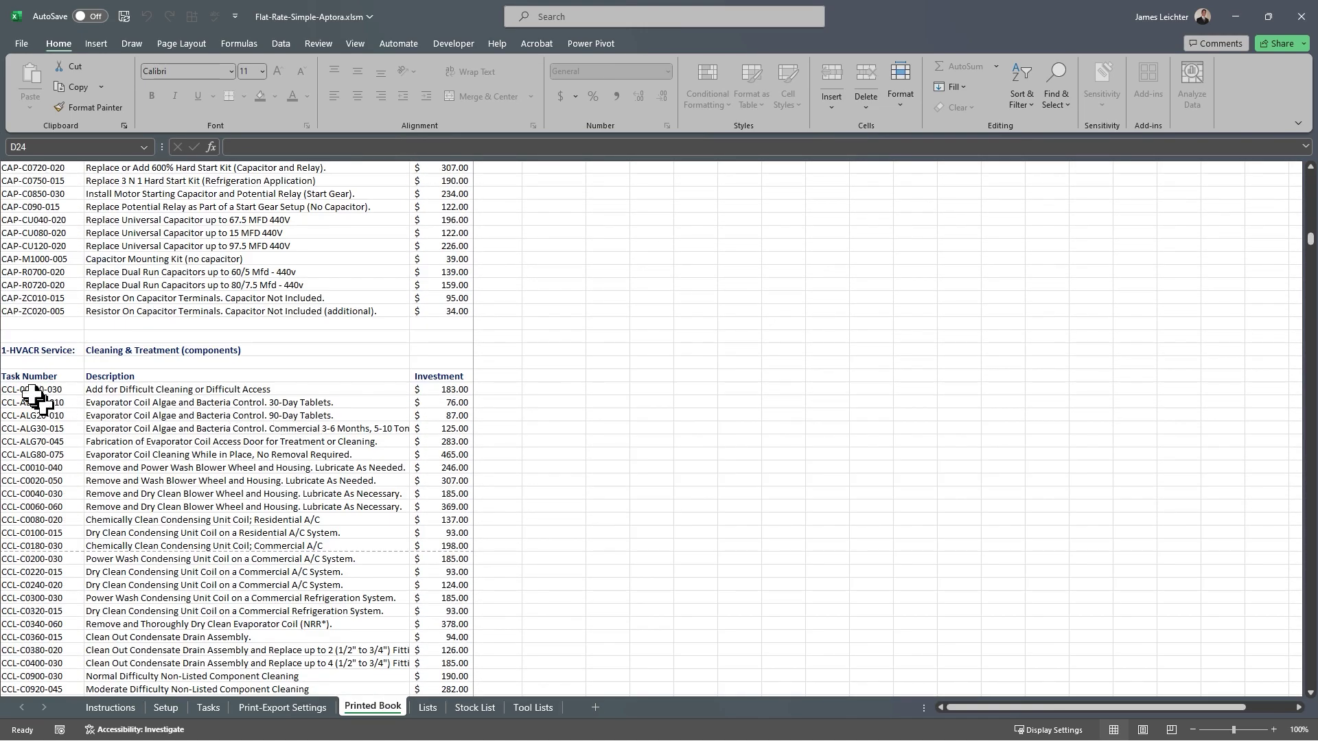
left_click(18, 355)
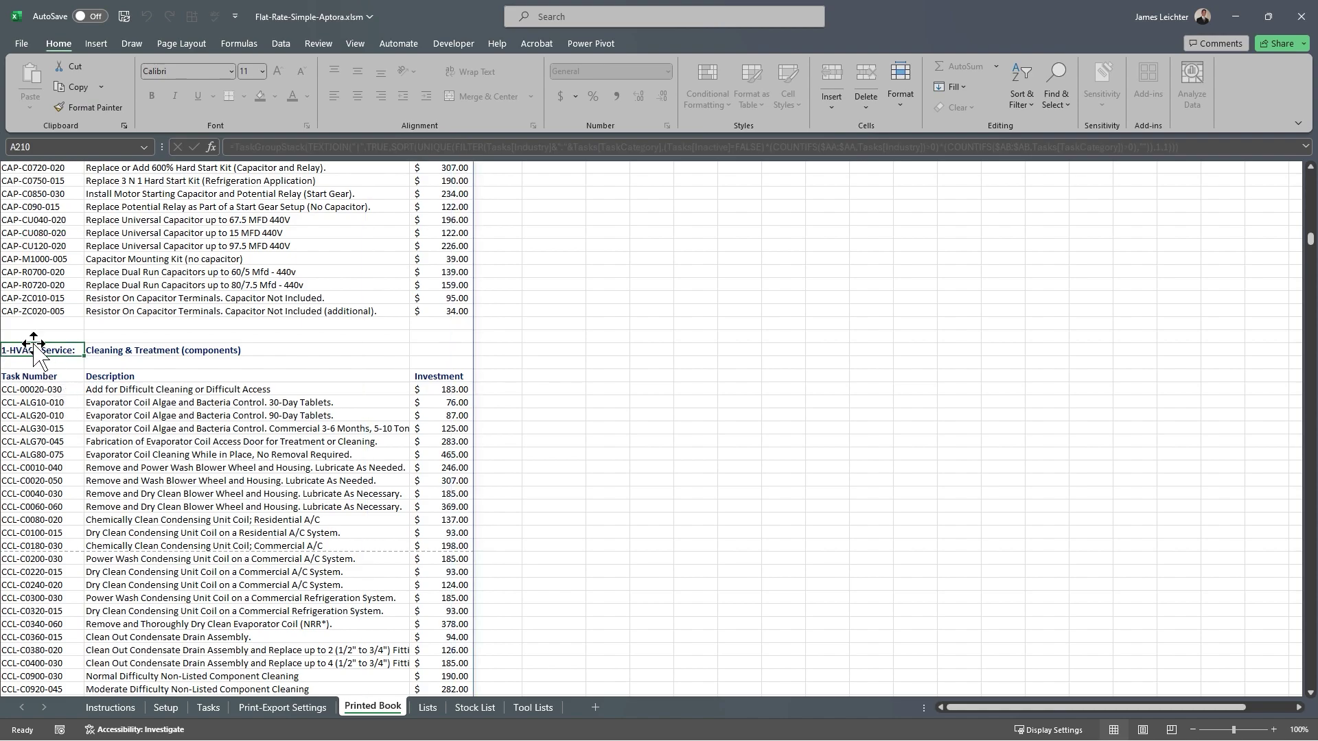
left_click(108, 350)
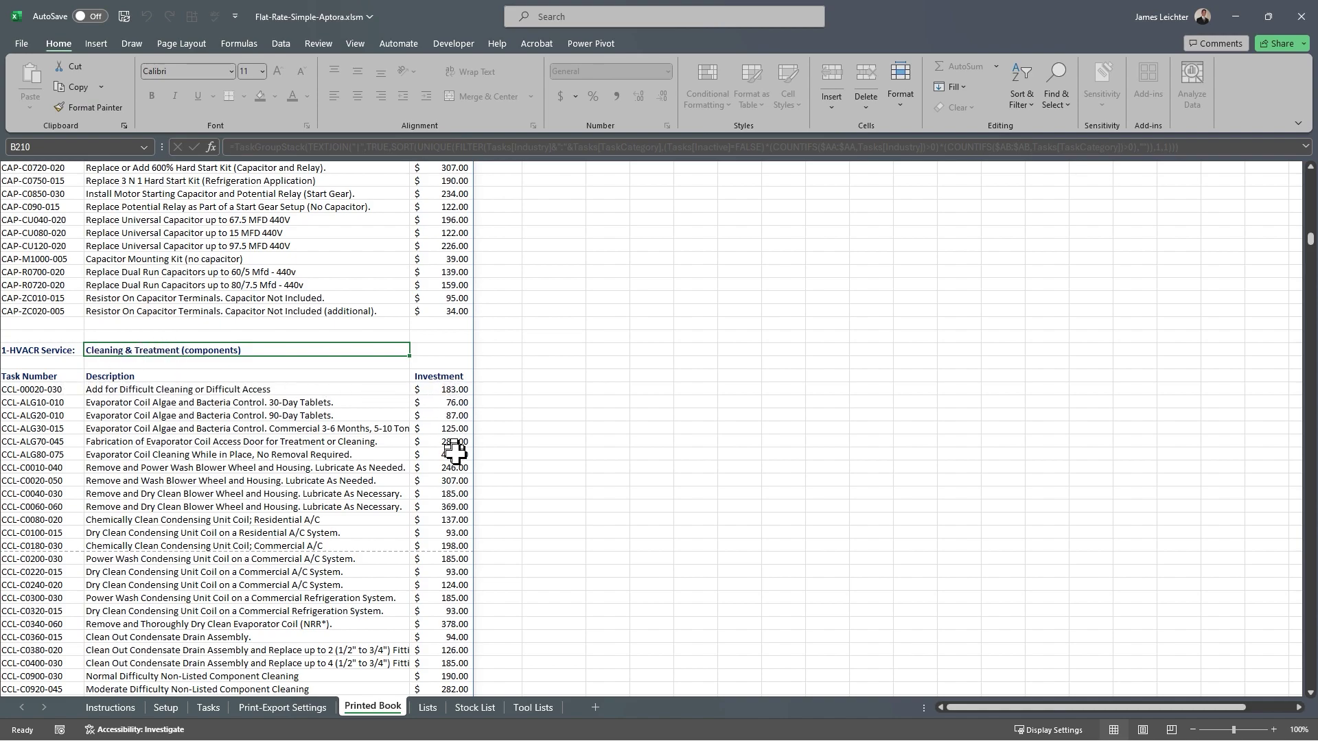
scroll(455, 450, "down", 7)
scroll(455, 455, "down", 20)
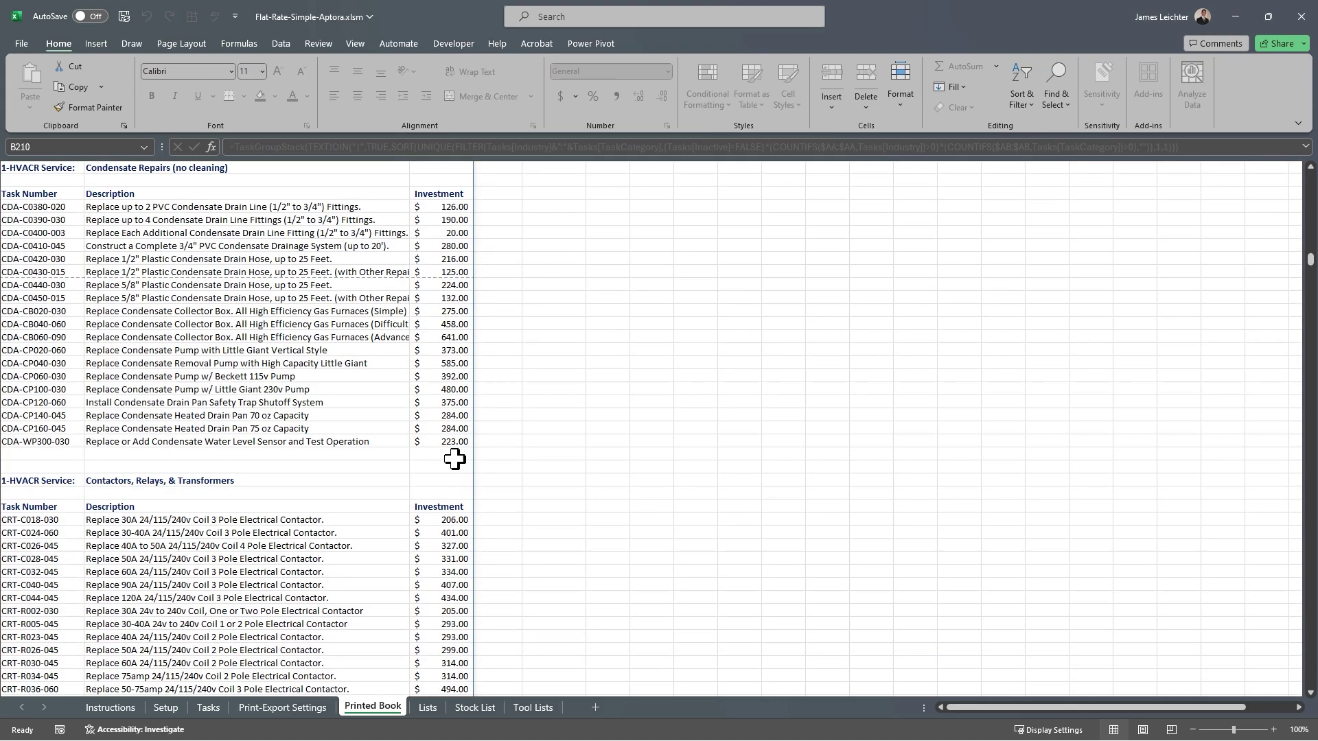
scroll(453, 459, "down", 10)
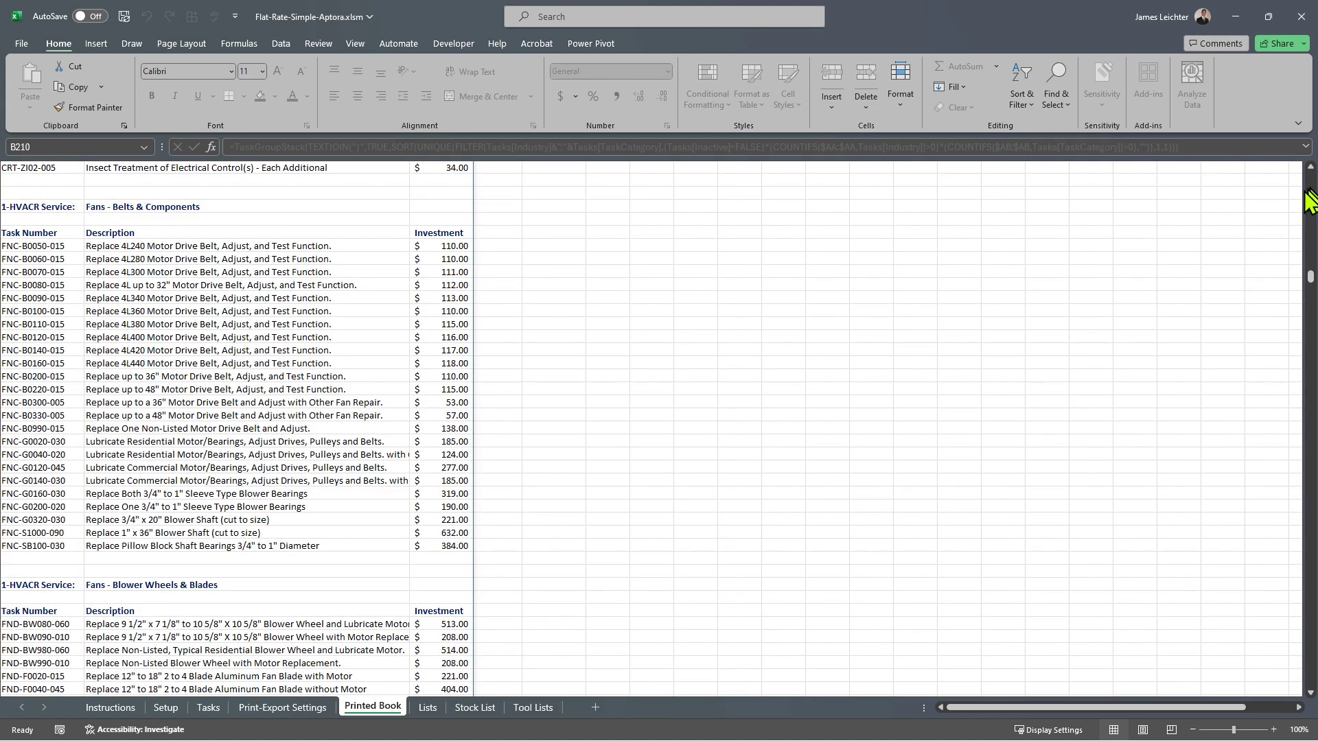
left_click_drag(1310, 281, 1310, 182)
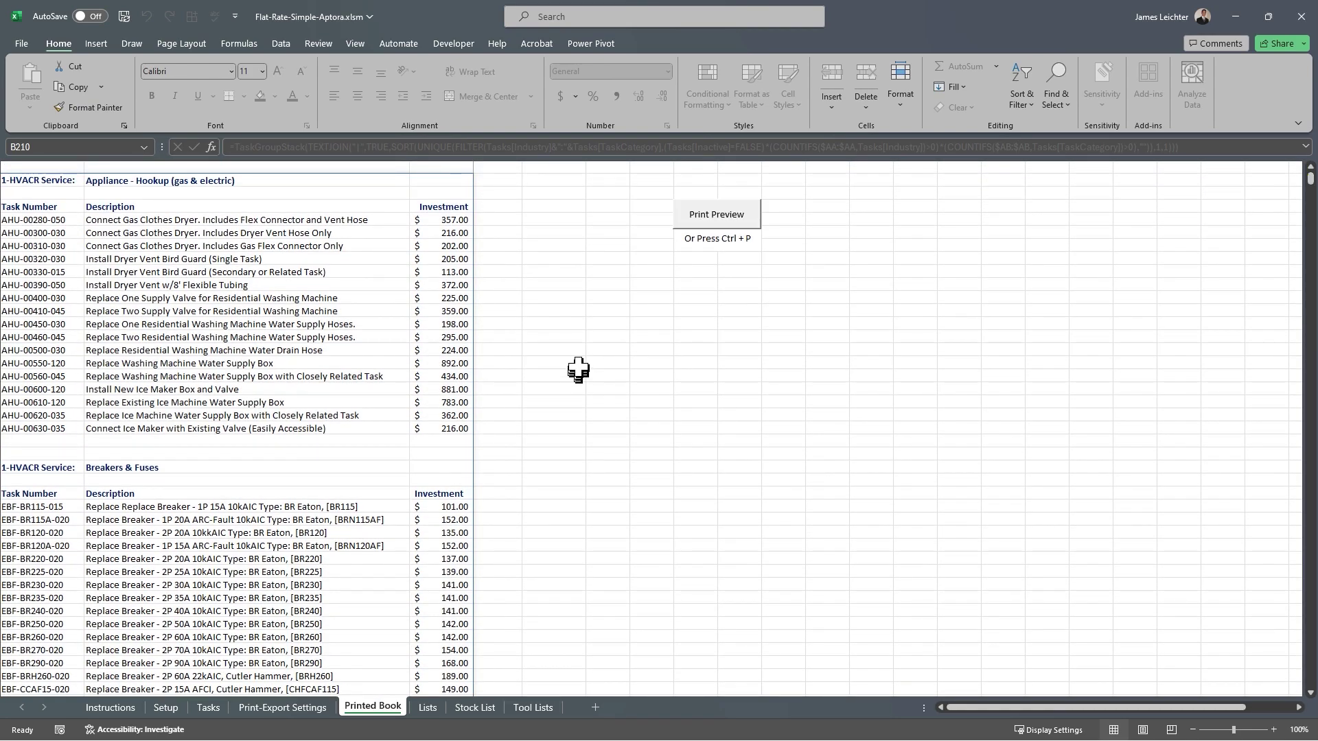
Print-preview the 37-page No-Risk Investment Guide, scrolling through its pages and back to page 1.
left_click(716, 218)
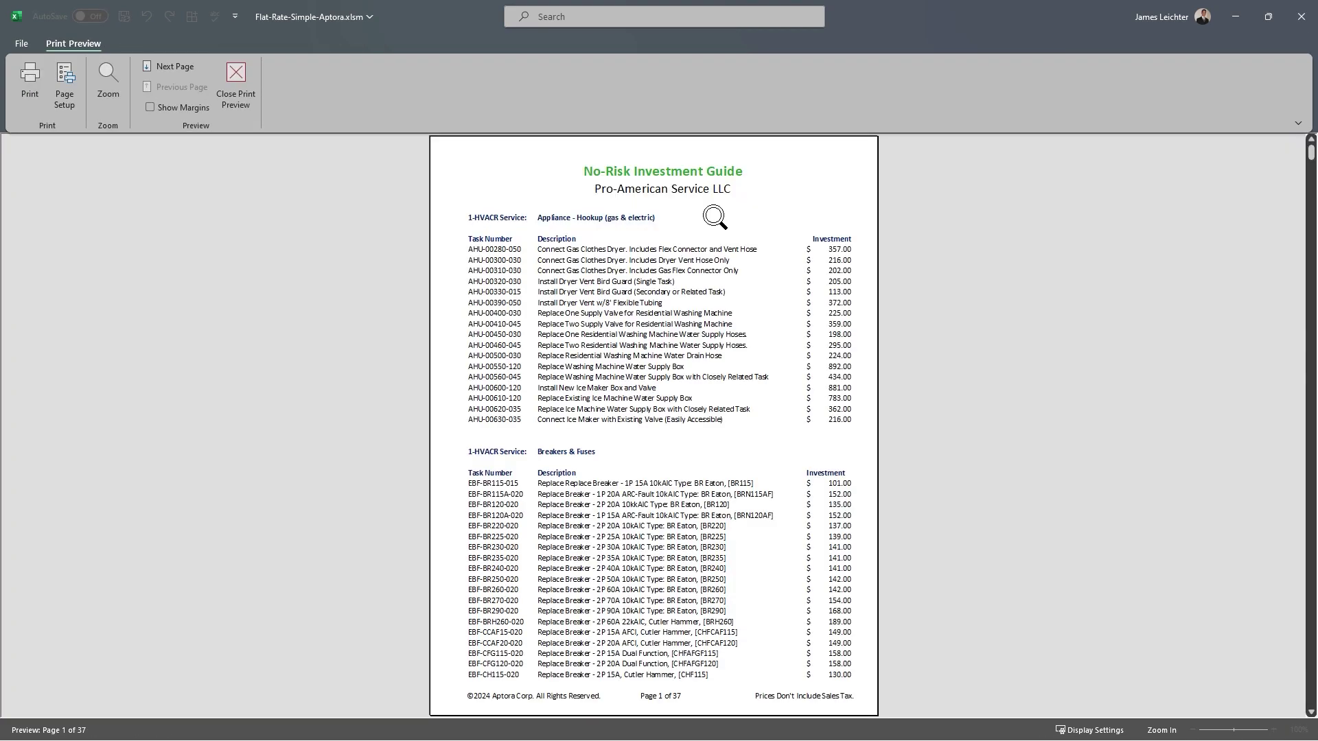
scroll(654, 494, "down", 6)
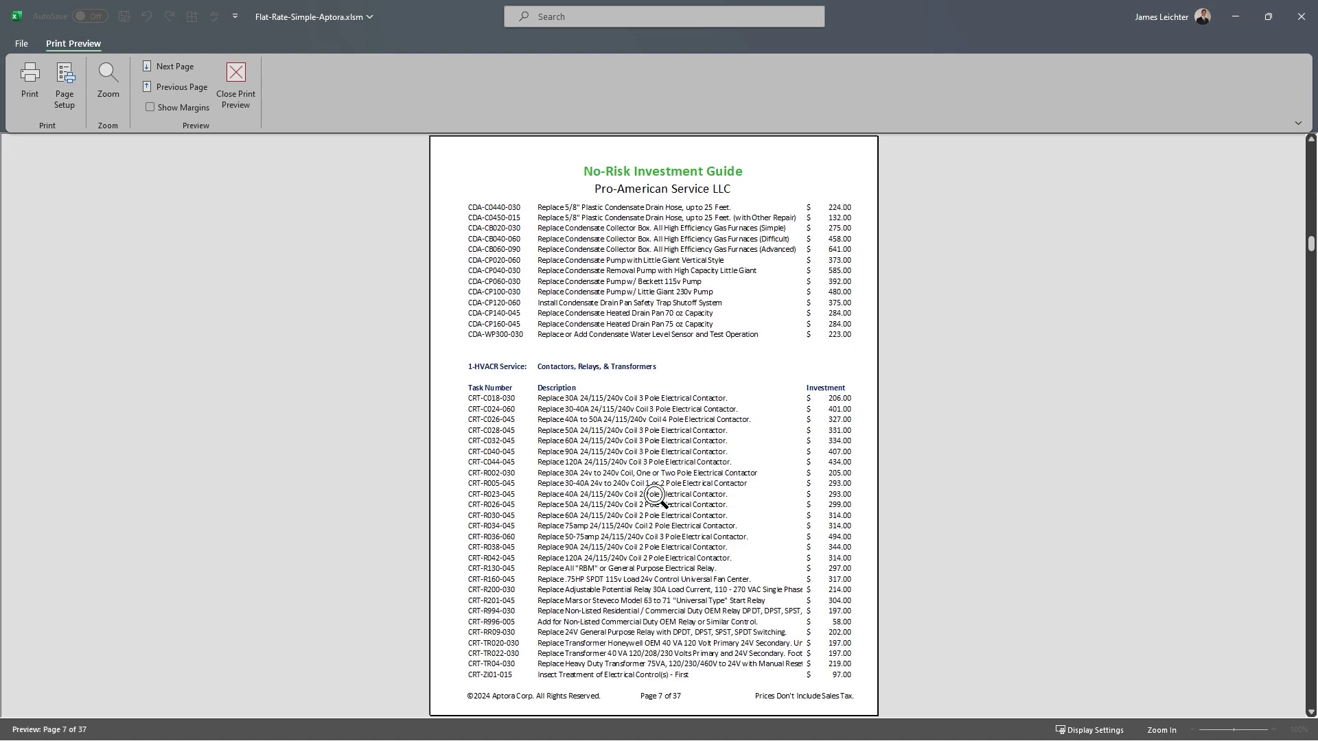
scroll(654, 495, "down", 6)
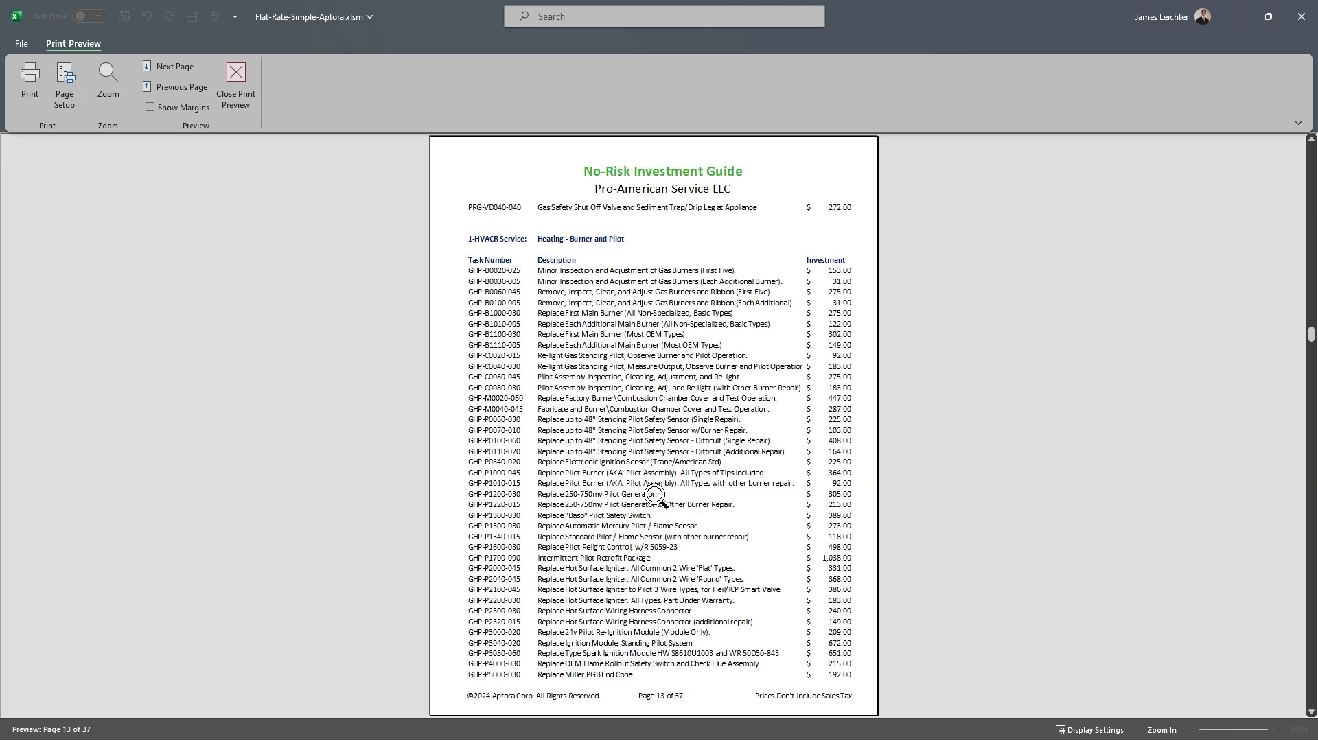
scroll(654, 495, "down", 2)
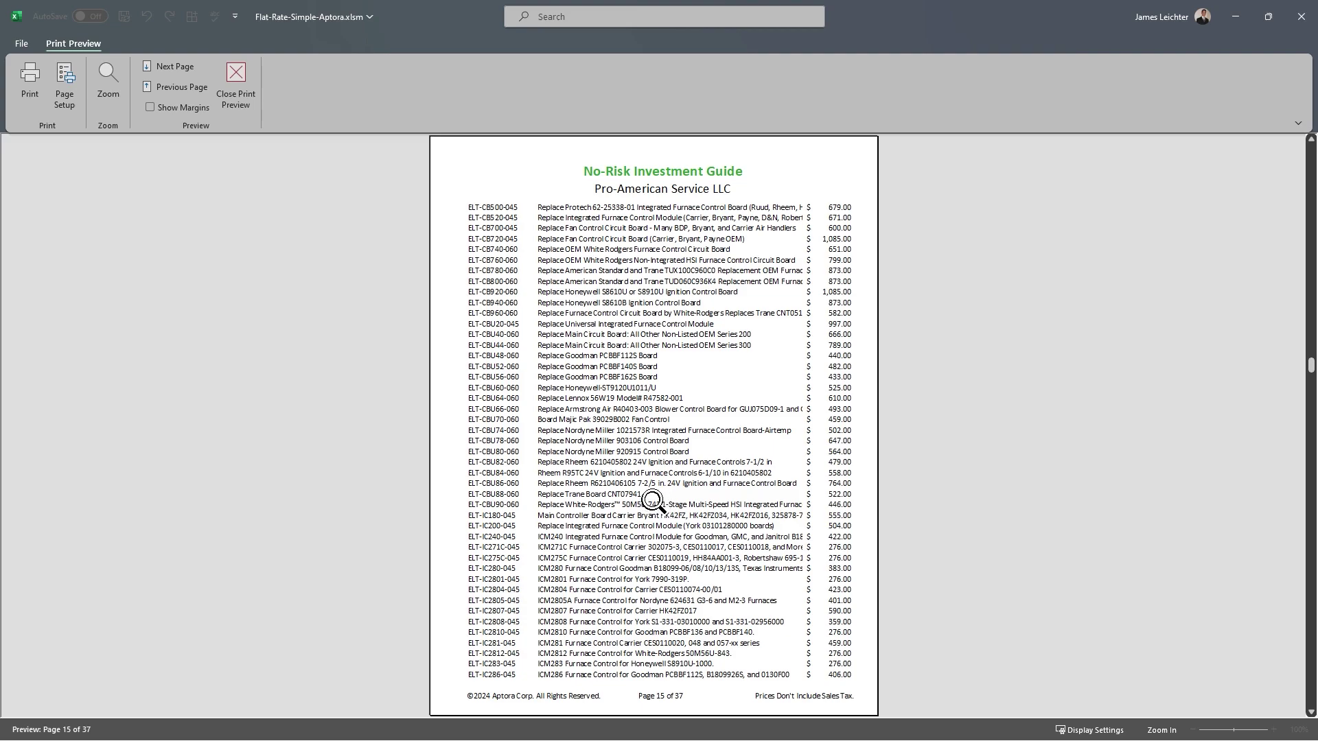
scroll(652, 497, "down", 1)
scroll(645, 496, "down", 2)
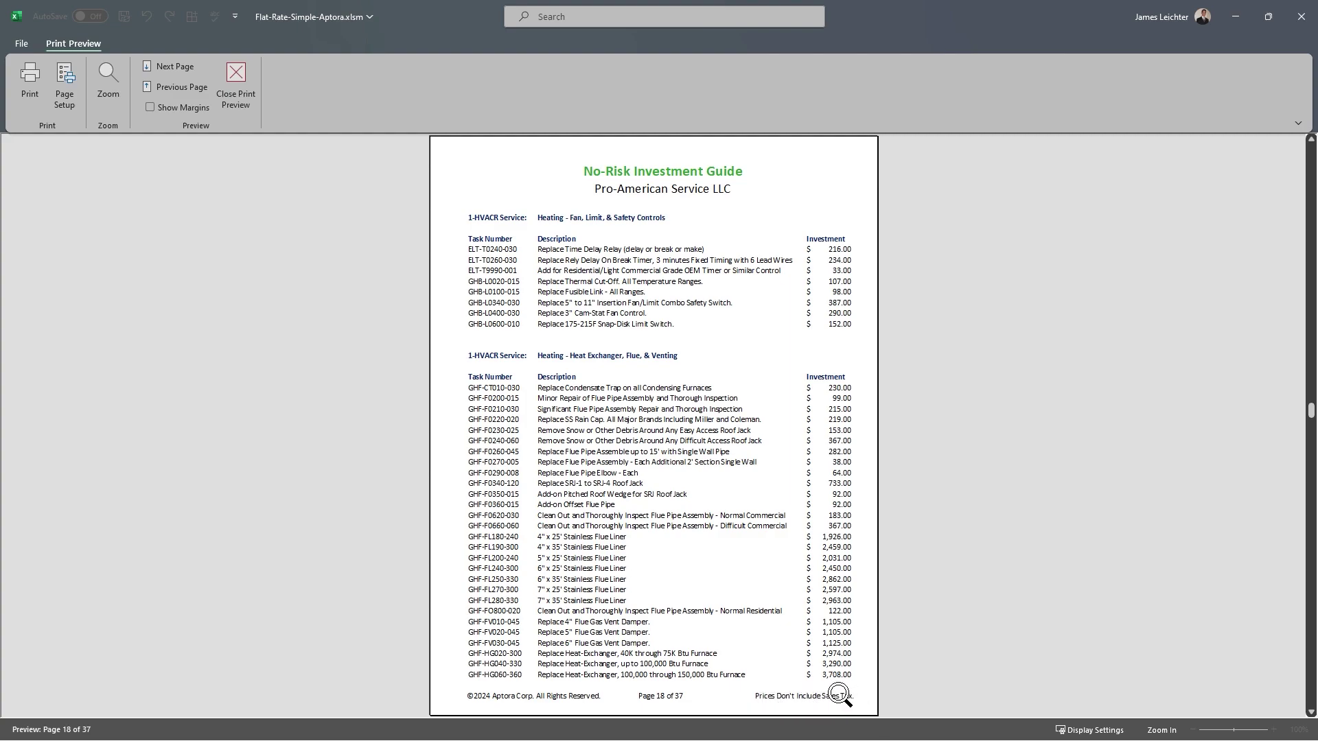
scroll(824, 638, "up", 3)
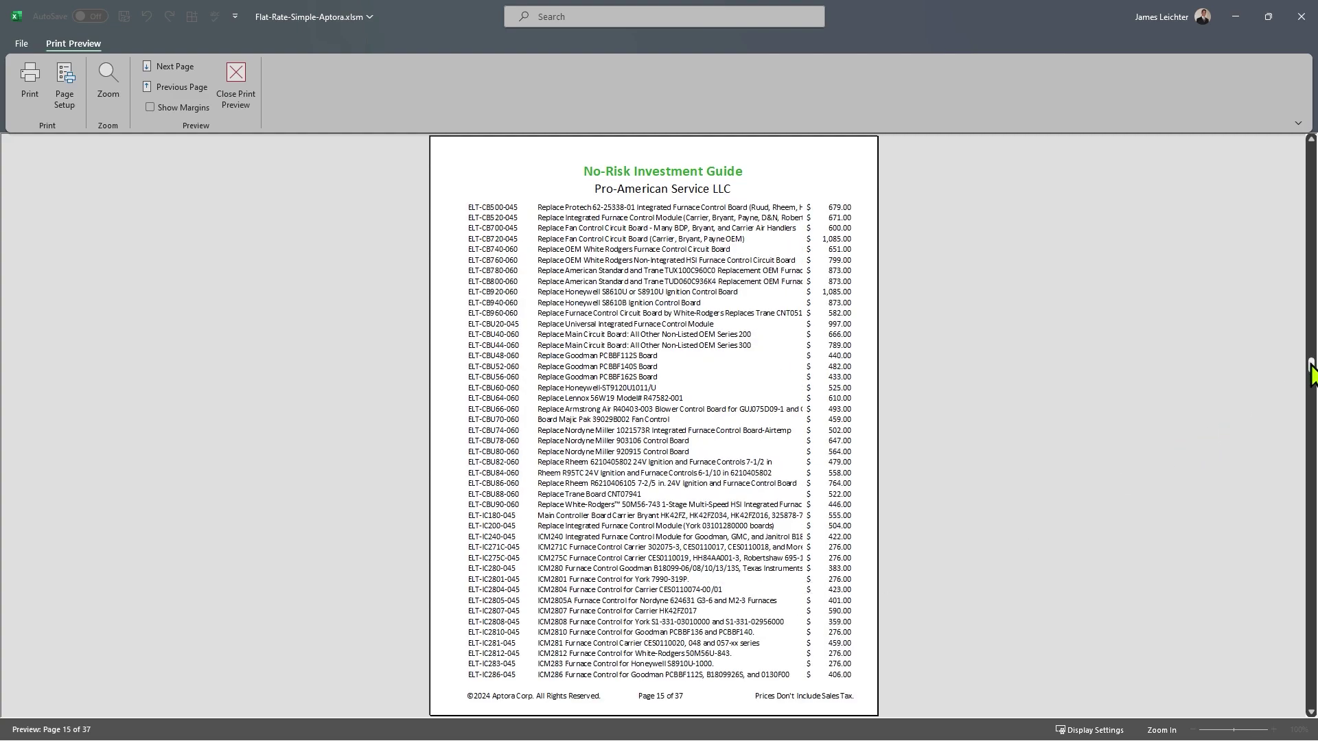
left_click_drag(1311, 364, 1311, 148)
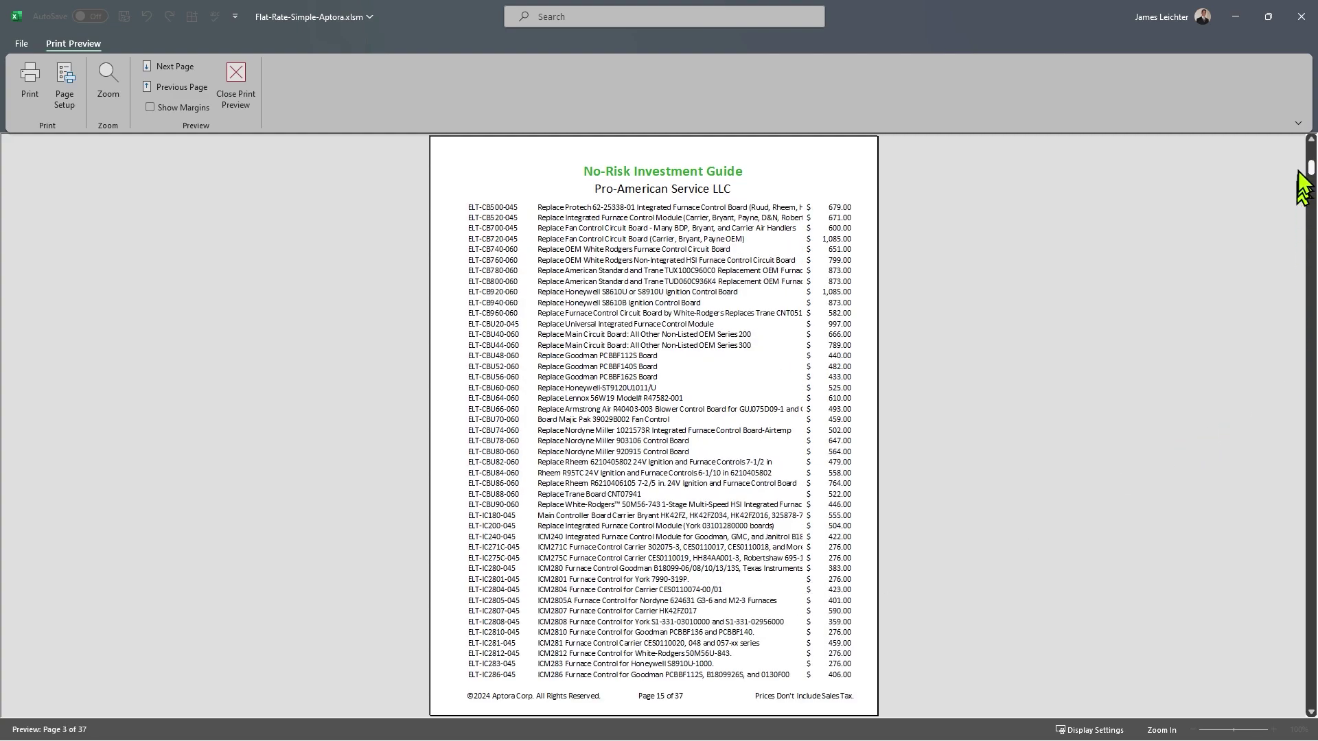
Close the preview and browse the Lists sheet's Industry, TaskCategory, Department and Warehouse lists.
left_click(236, 77)
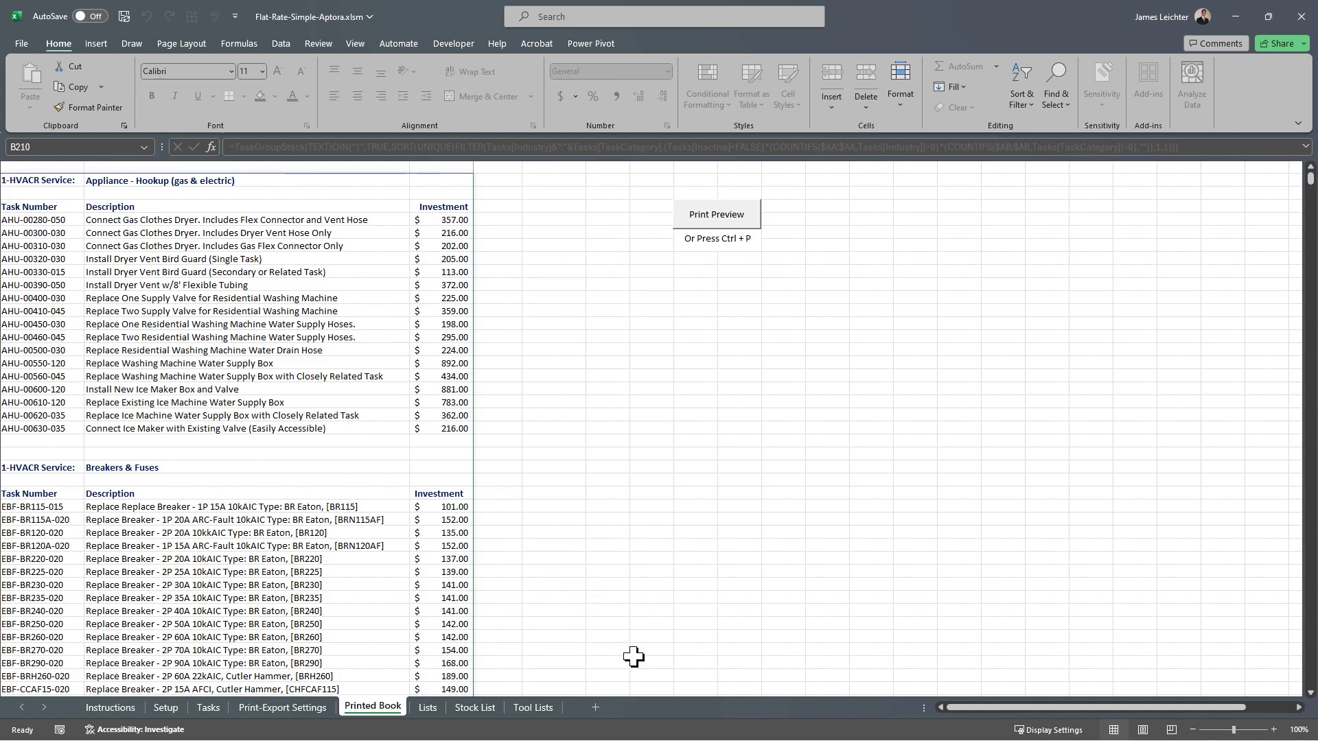
left_click(427, 707)
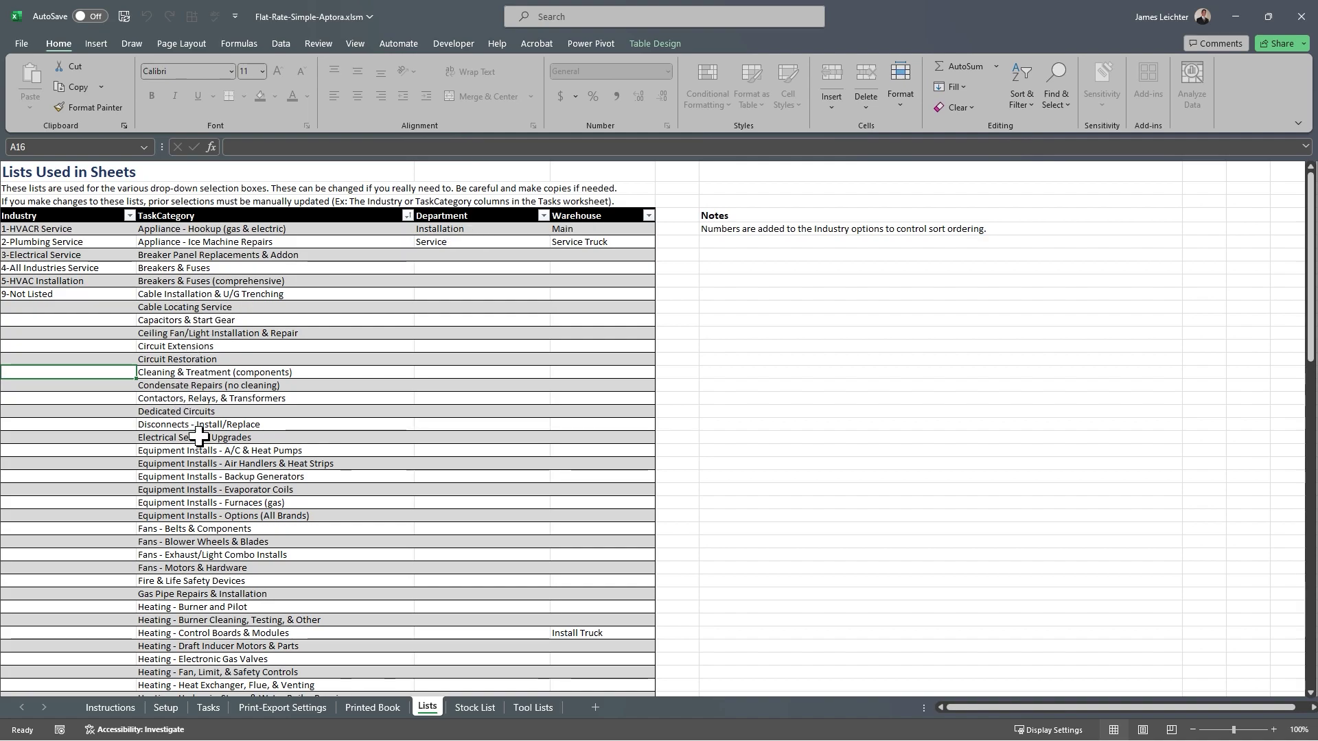
scroll(200, 437, "down", 12)
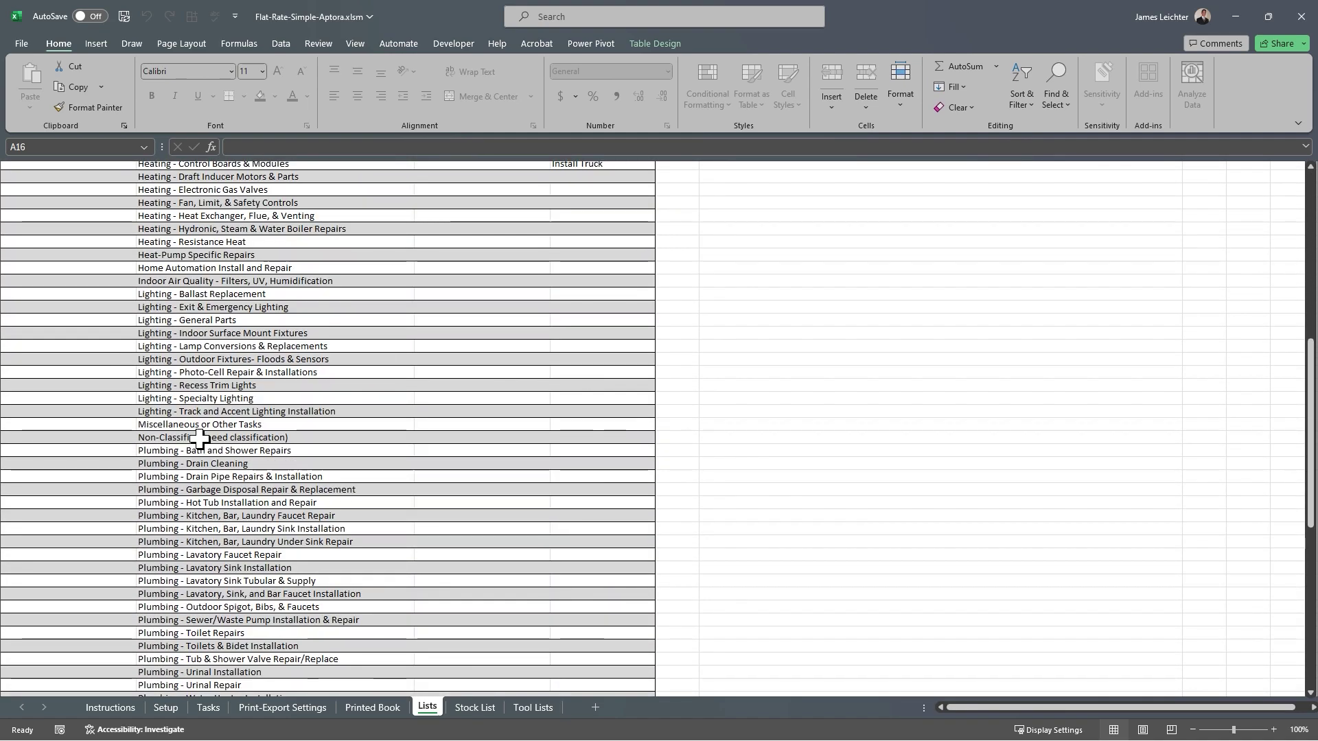
scroll(199, 439, "up", 1)
scroll(199, 440, "down", 5)
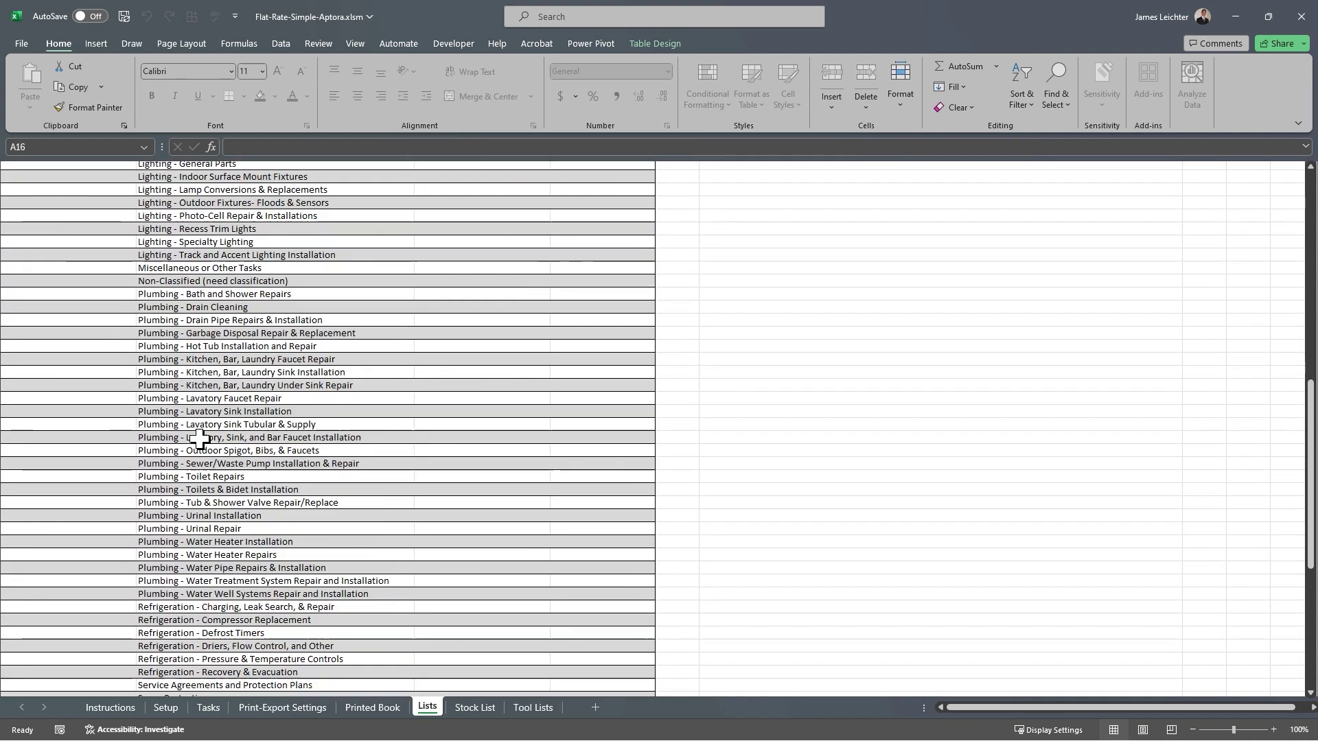
scroll(199, 439, "down", 8)
scroll(203, 438, "up", 12)
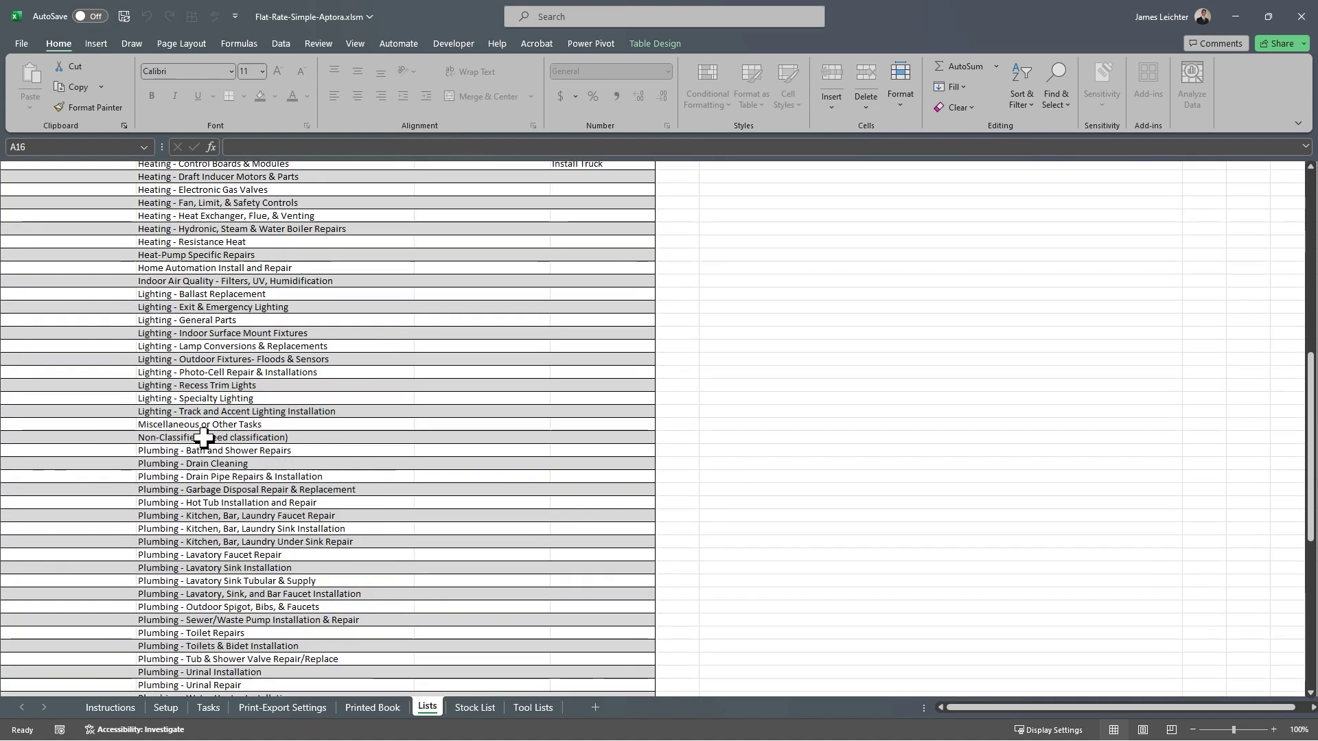
scroll(204, 437, "up", 10)
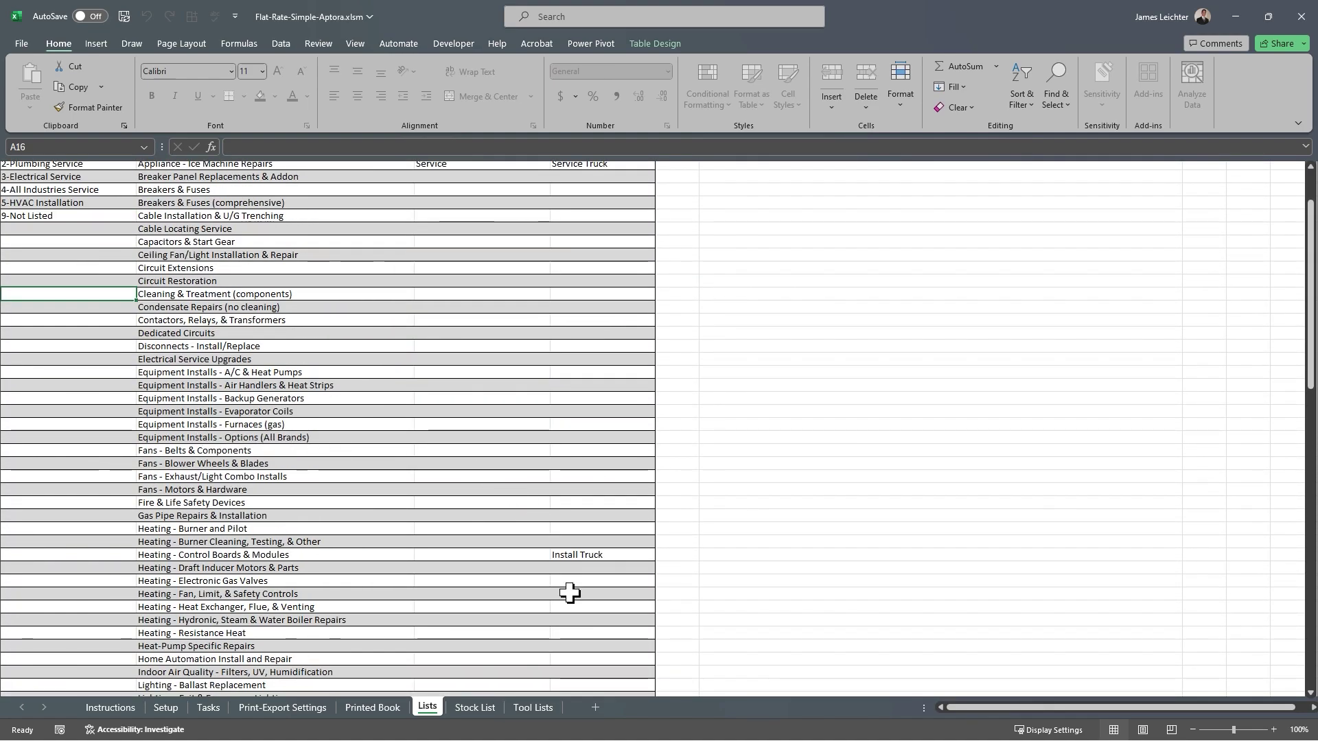
Show the Stock List sheet with the Master Stock List of items, quantities, brands and part numbers.
left_click(481, 707)
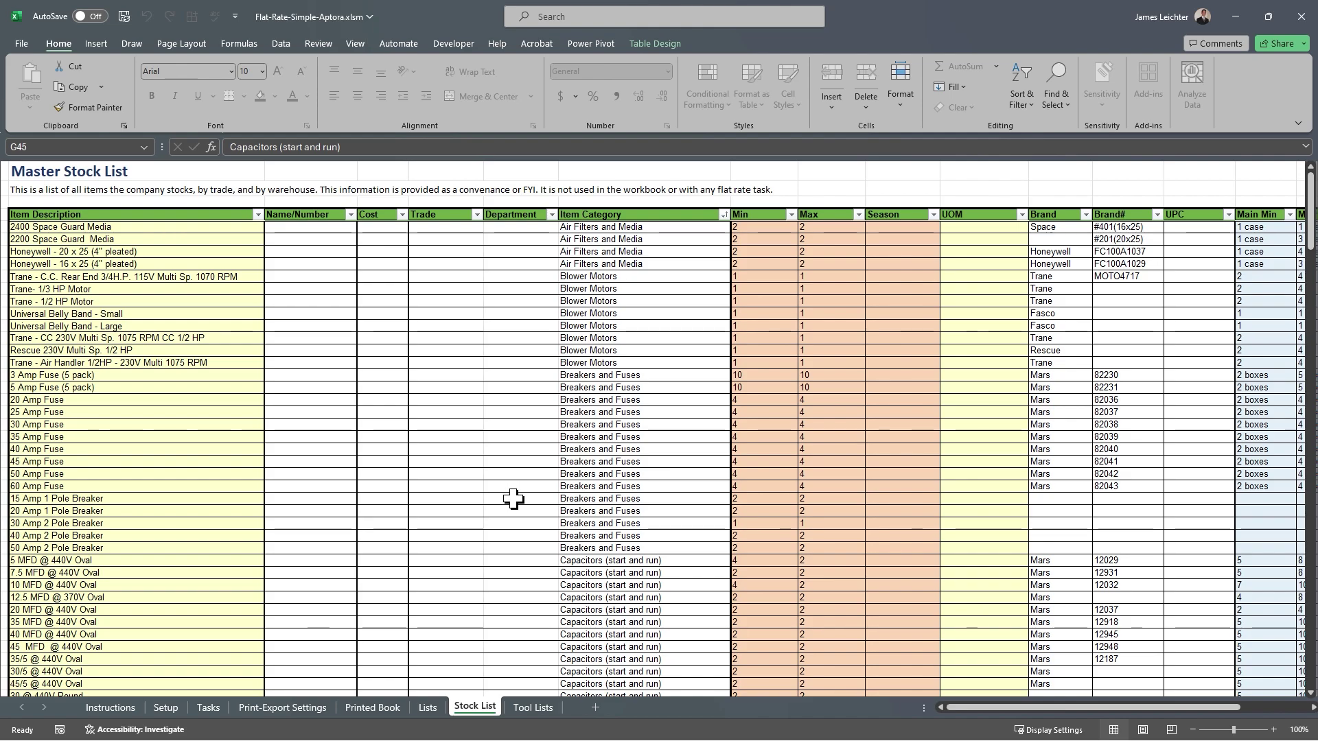
Browse the Tool Lists sheet's tools and equipment for Installation Work and Service & Maintenance.
left_click(529, 707)
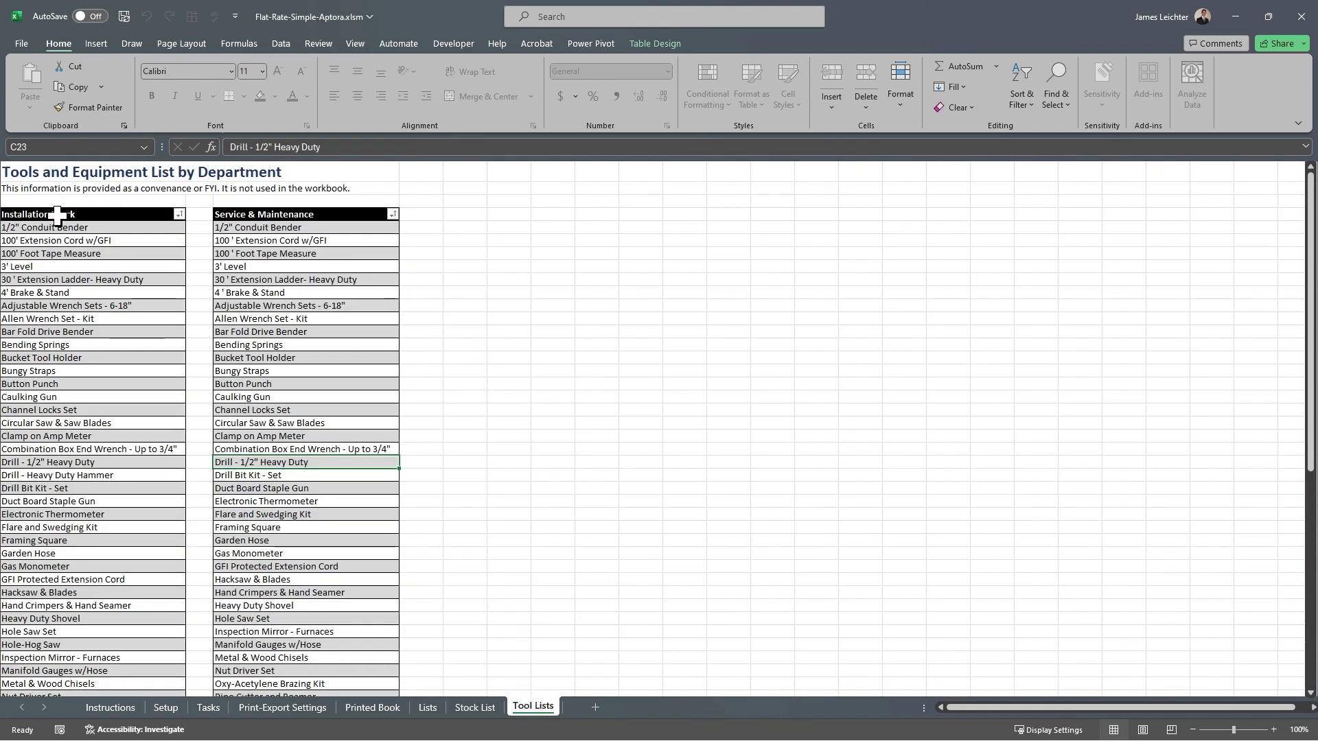
scroll(287, 354, "down", 1)
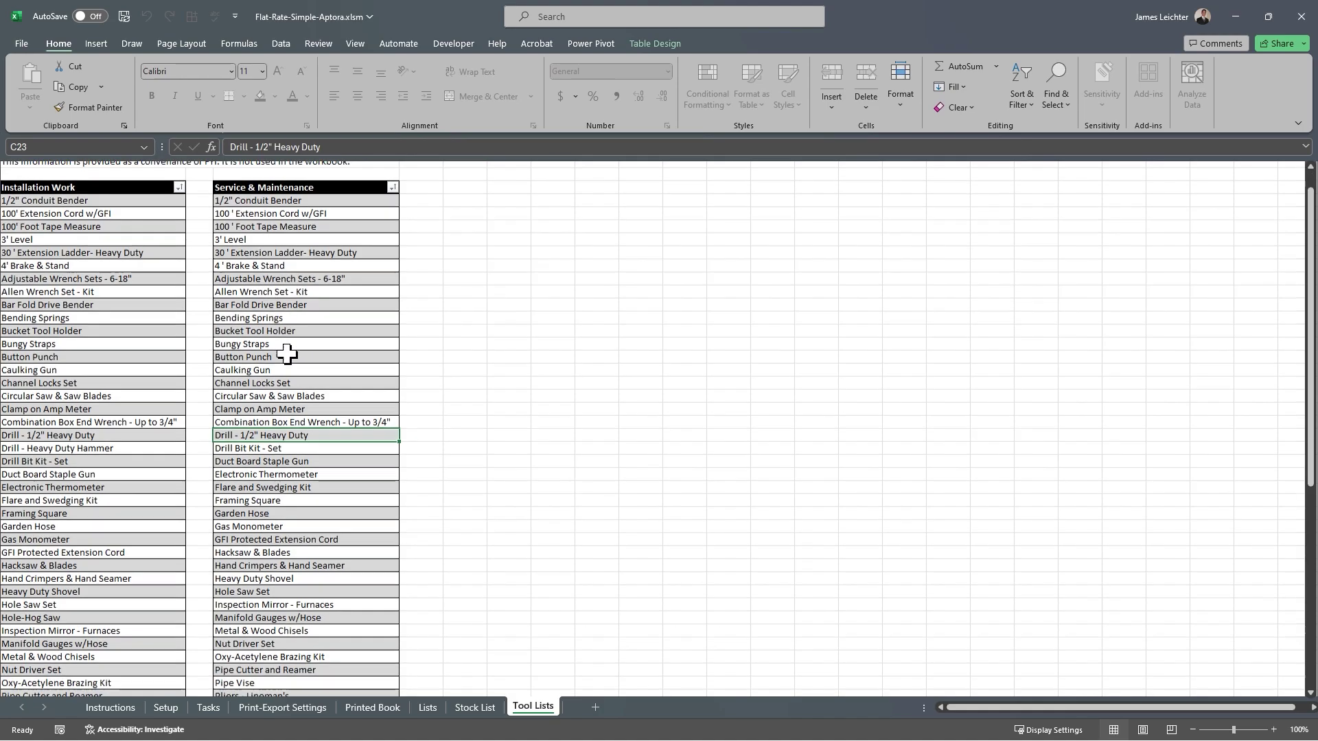
scroll(286, 353, "down", 11)
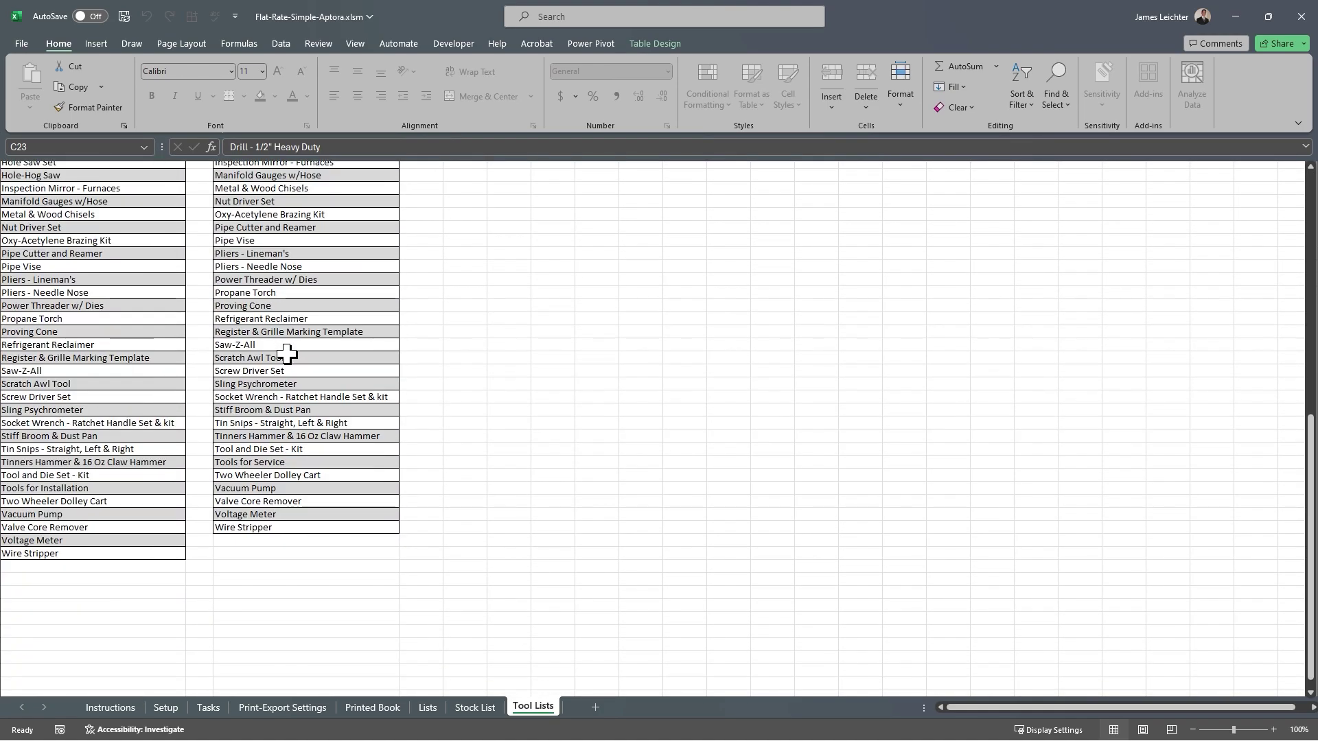
scroll(287, 354, "up", 12)
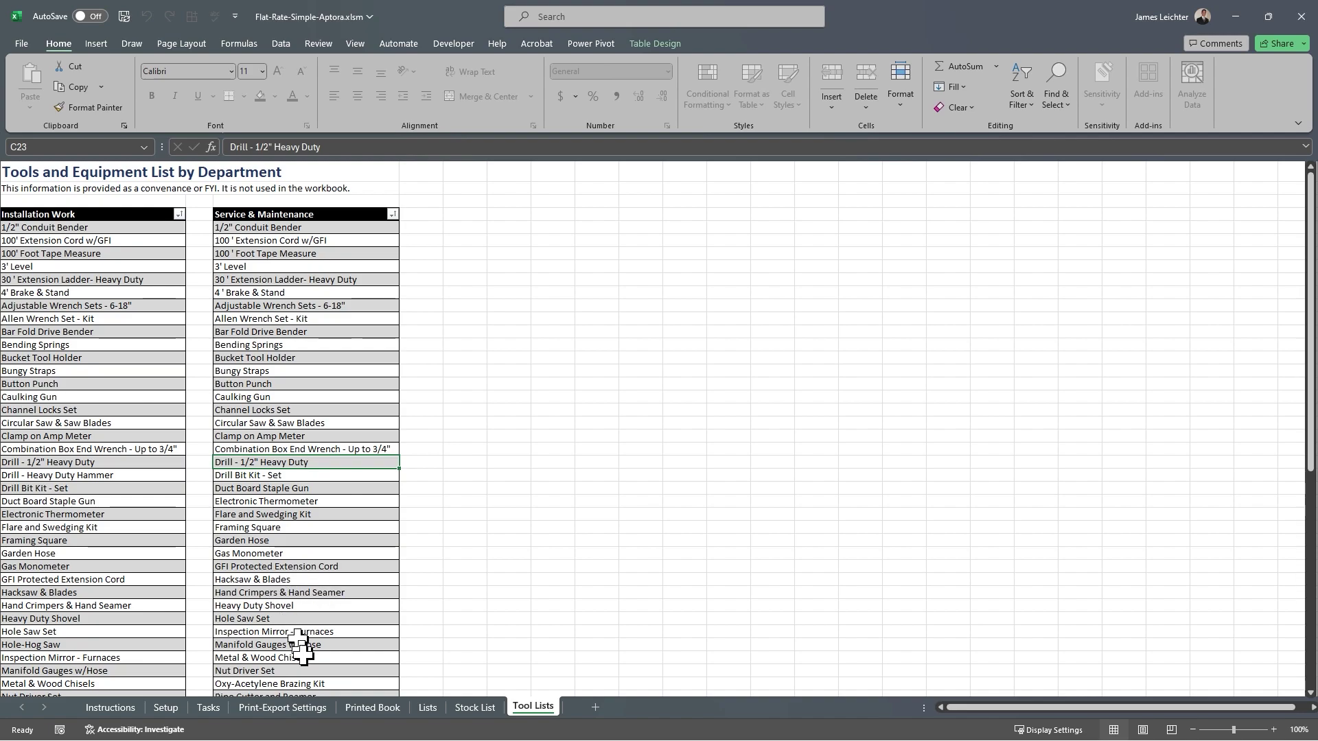
On Print-Export Settings, confirm 0 duplicated task numbers, then start the task export to a text file.
left_click(275, 709)
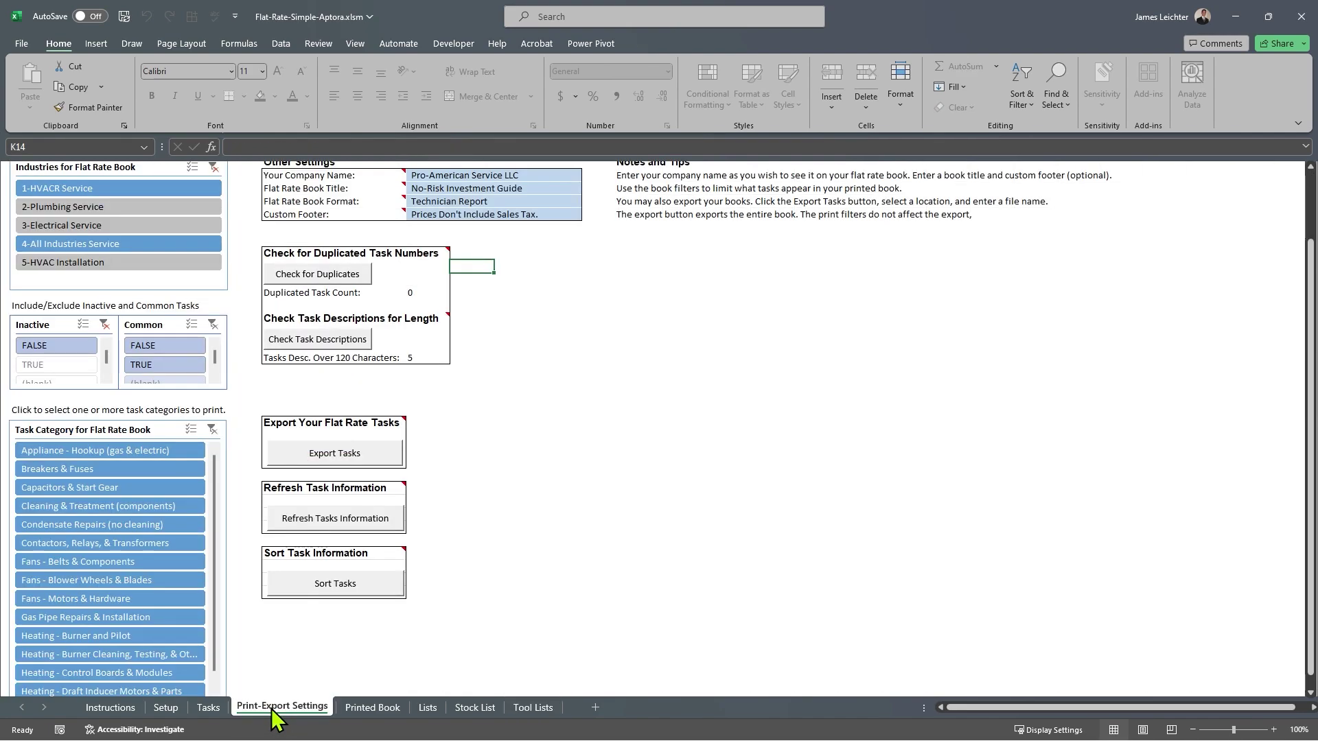
left_click(345, 276)
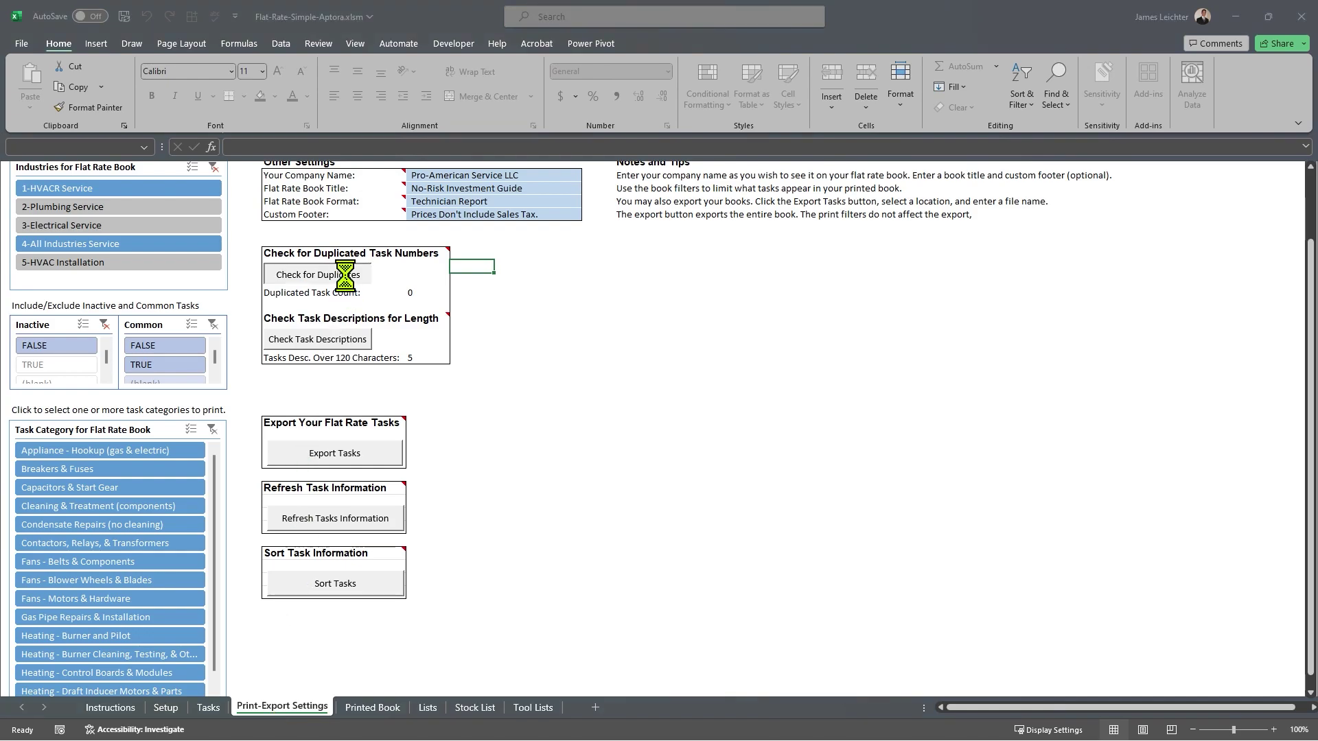
left_click(766, 421)
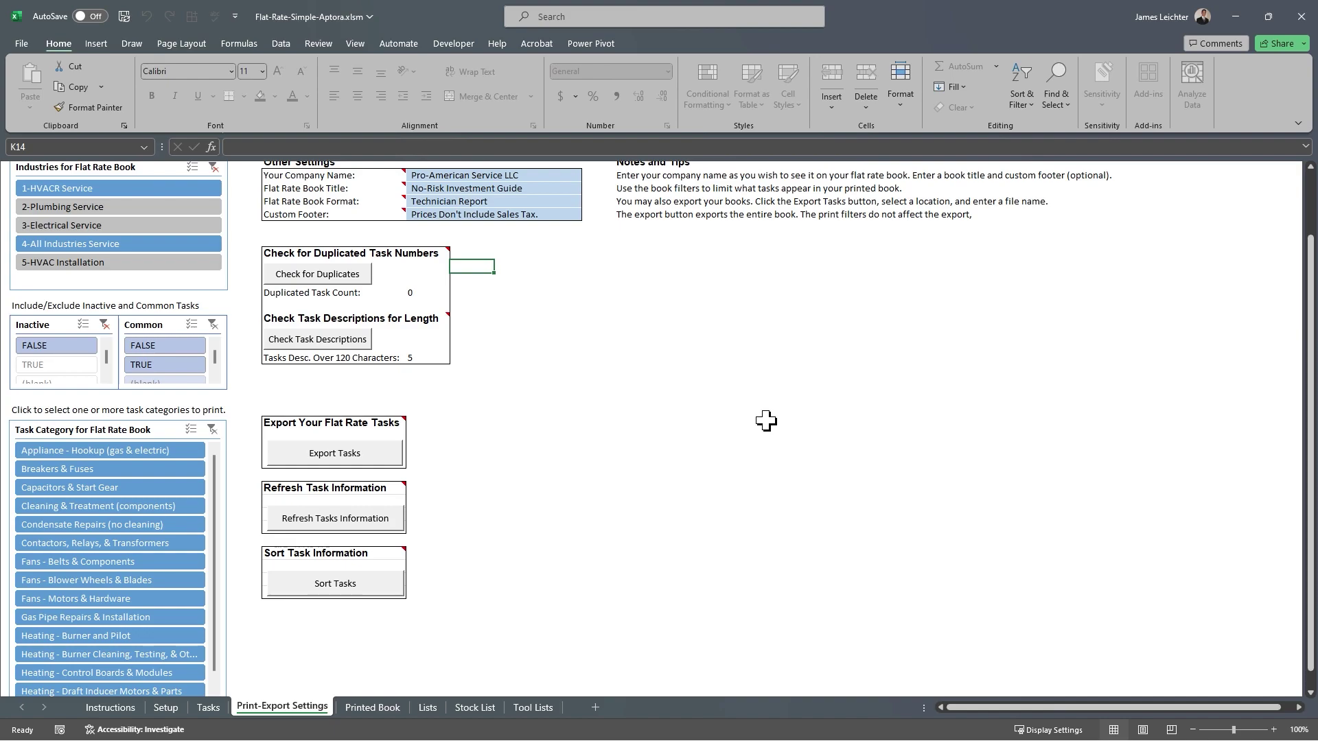
left_click(317, 464)
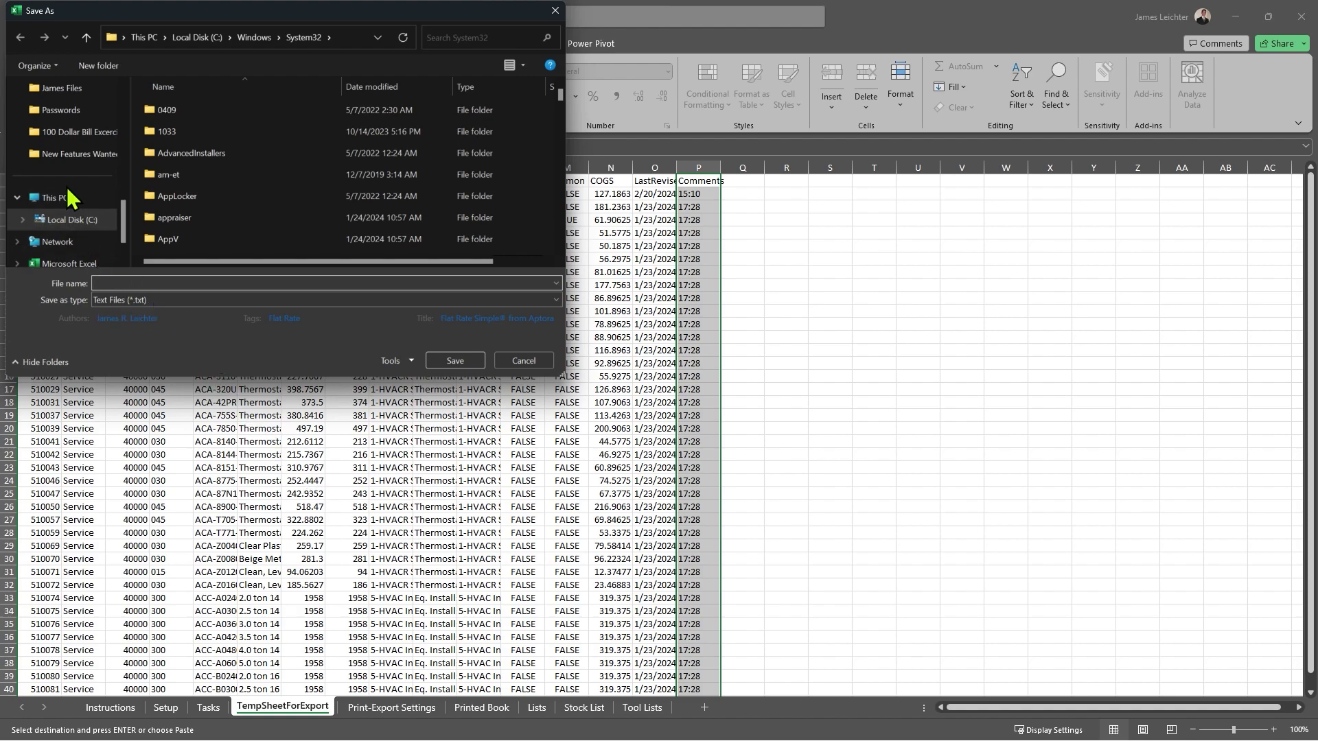
Save the exported tasks to the Desktop as FRPO_Export-01, a Text Files (*.txt) file.
scroll(62, 254, "up", 5)
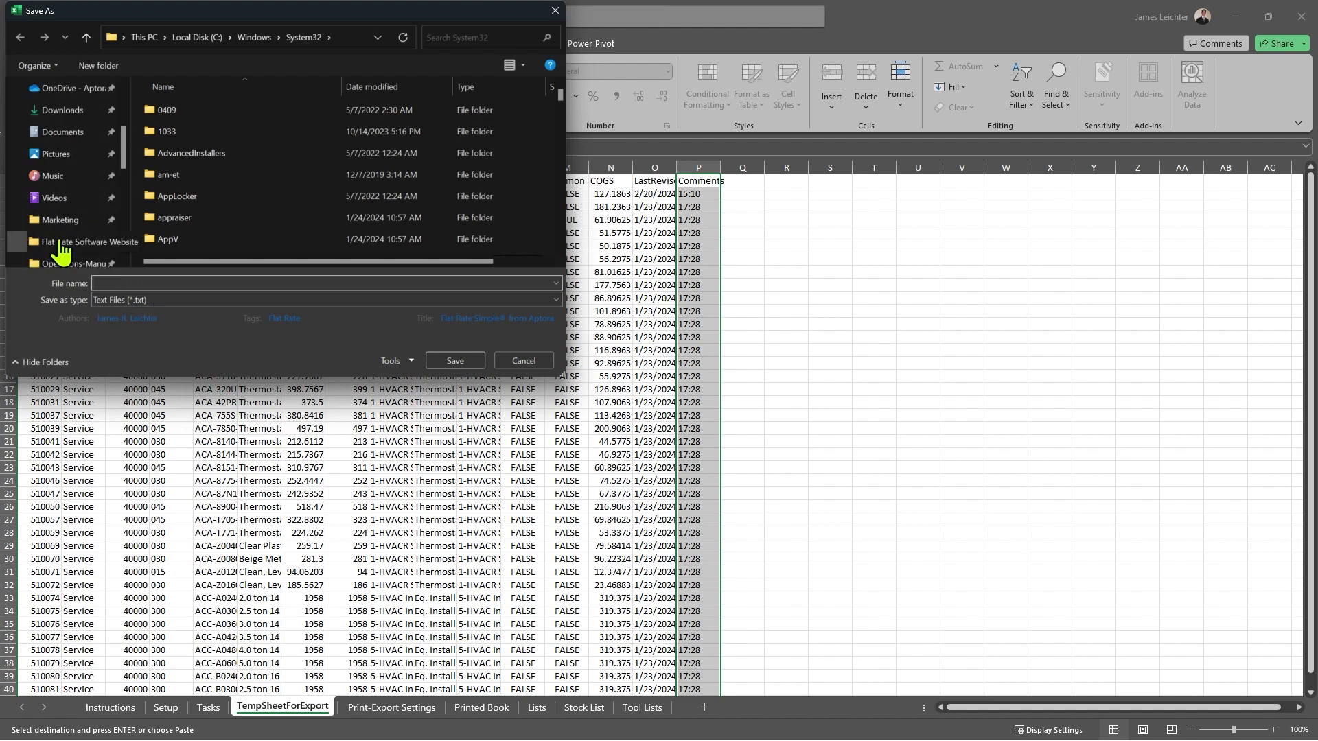
left_click(58, 203)
left_click(148, 283)
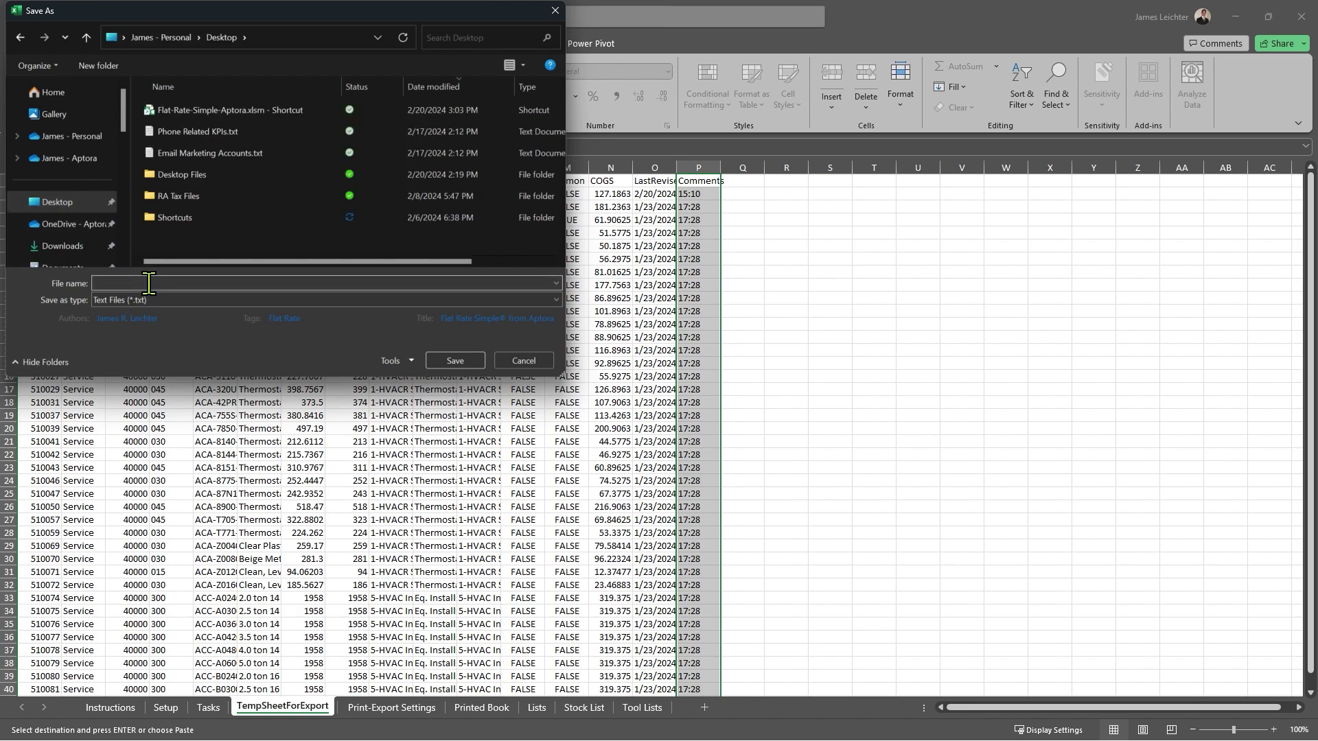
type("FRPO")
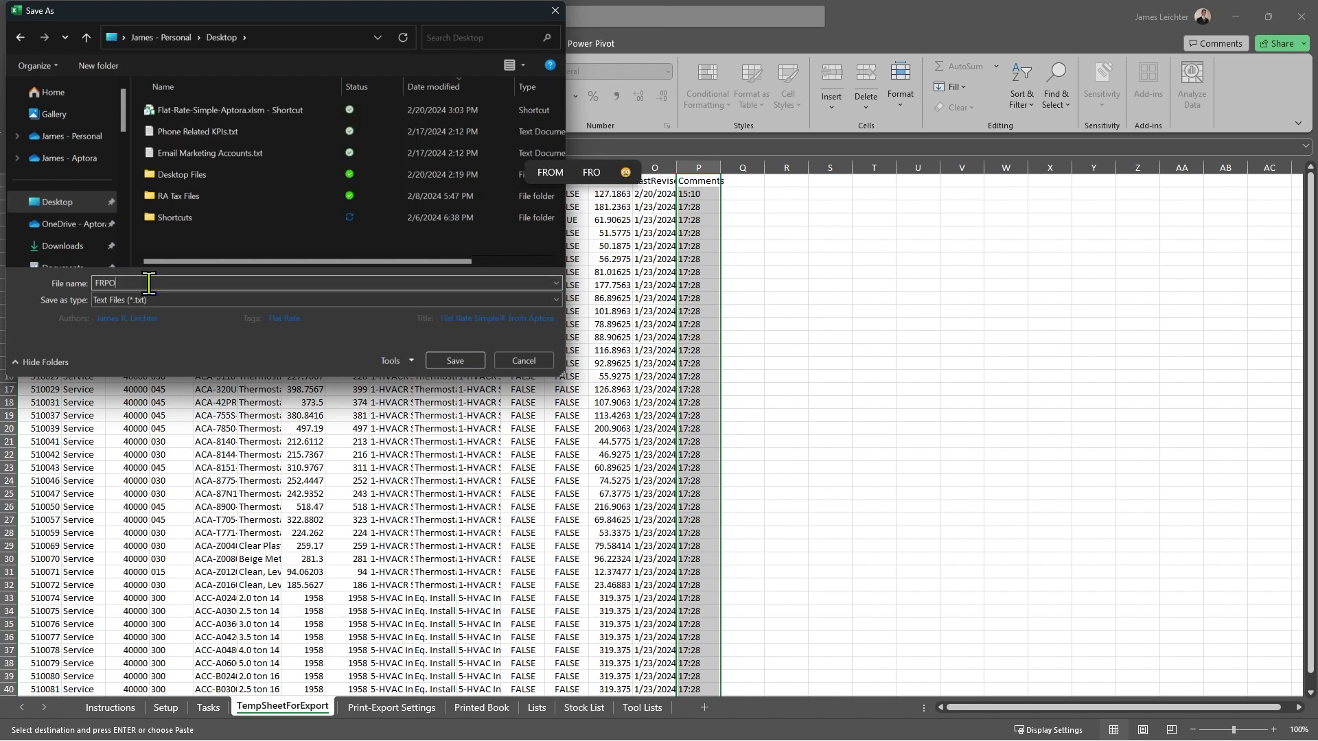
type("_Export-")
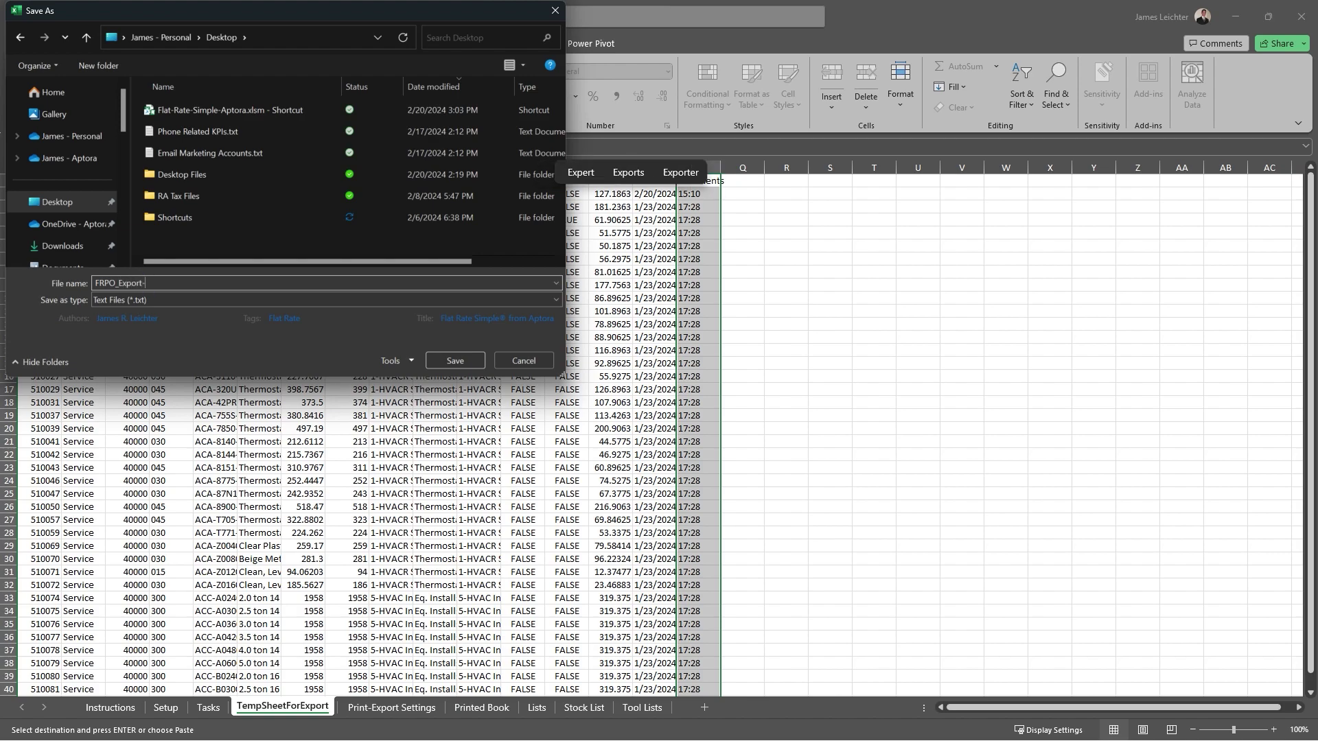
type("01")
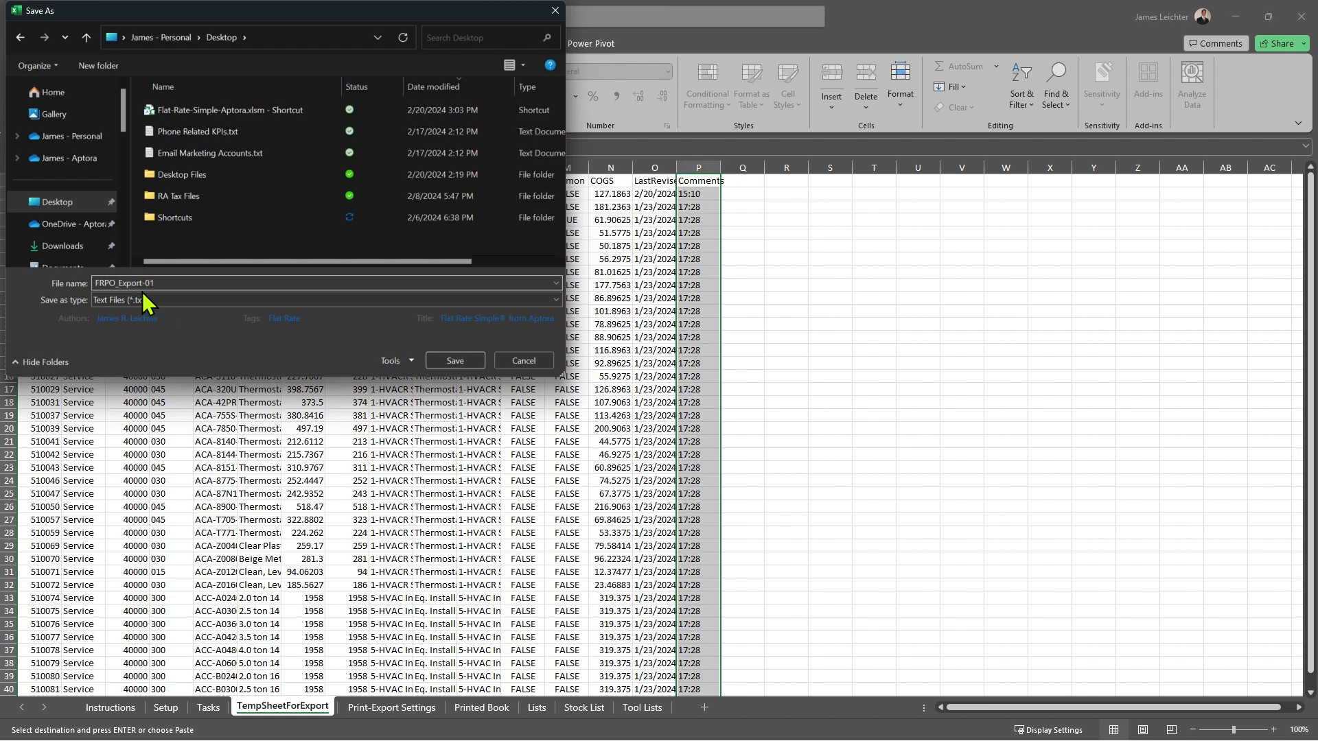
left_click(454, 362)
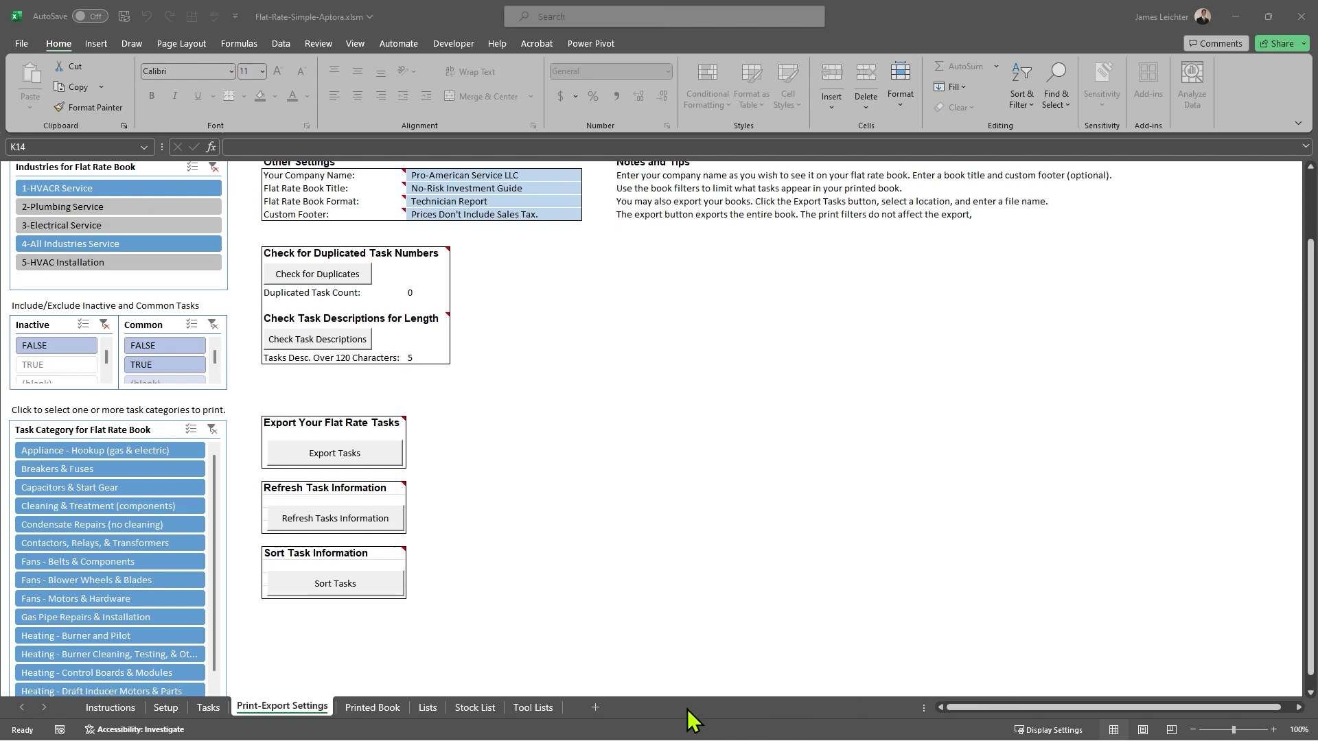
Let the export finish and scroll to the top of the Print-Export Settings sheet.
scroll(604, 471, "up", 2)
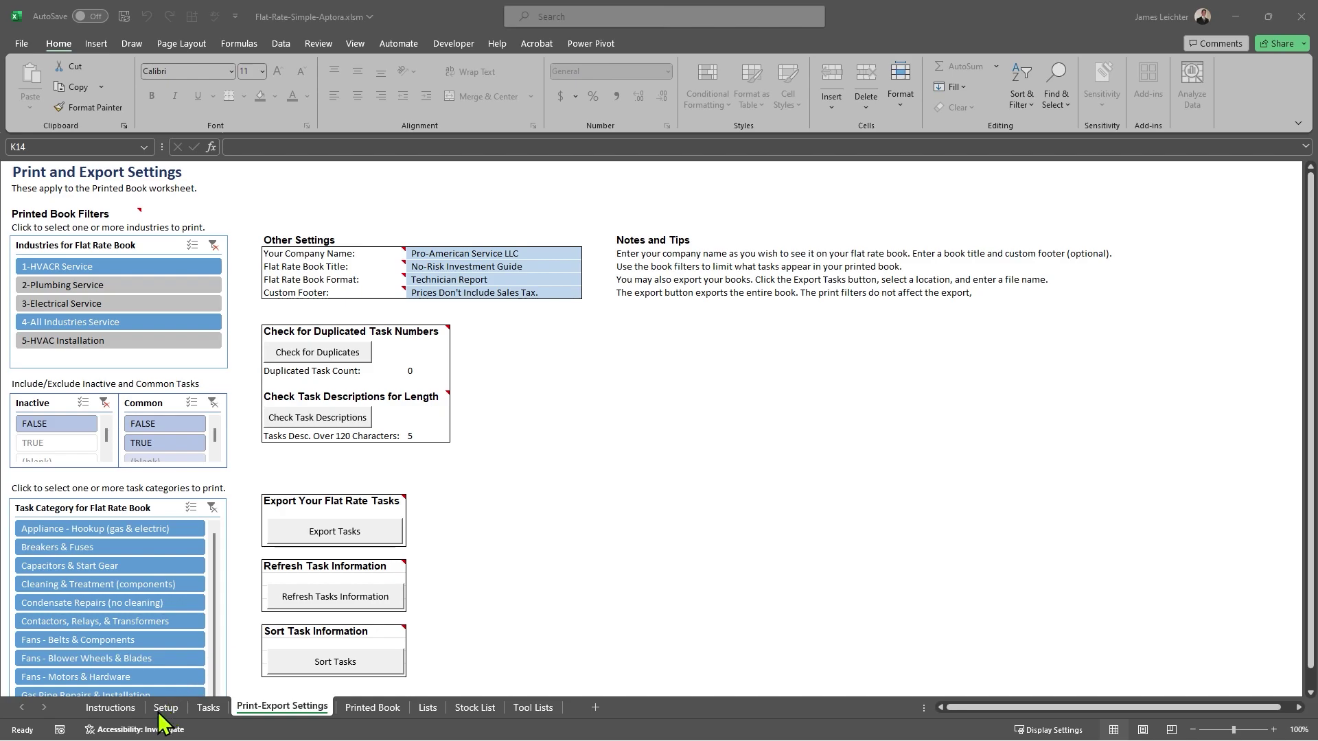
On the Tasks sheet, try Unprotect Sheet and cancel the password prompt, keeping the sheet protected.
left_click(208, 708)
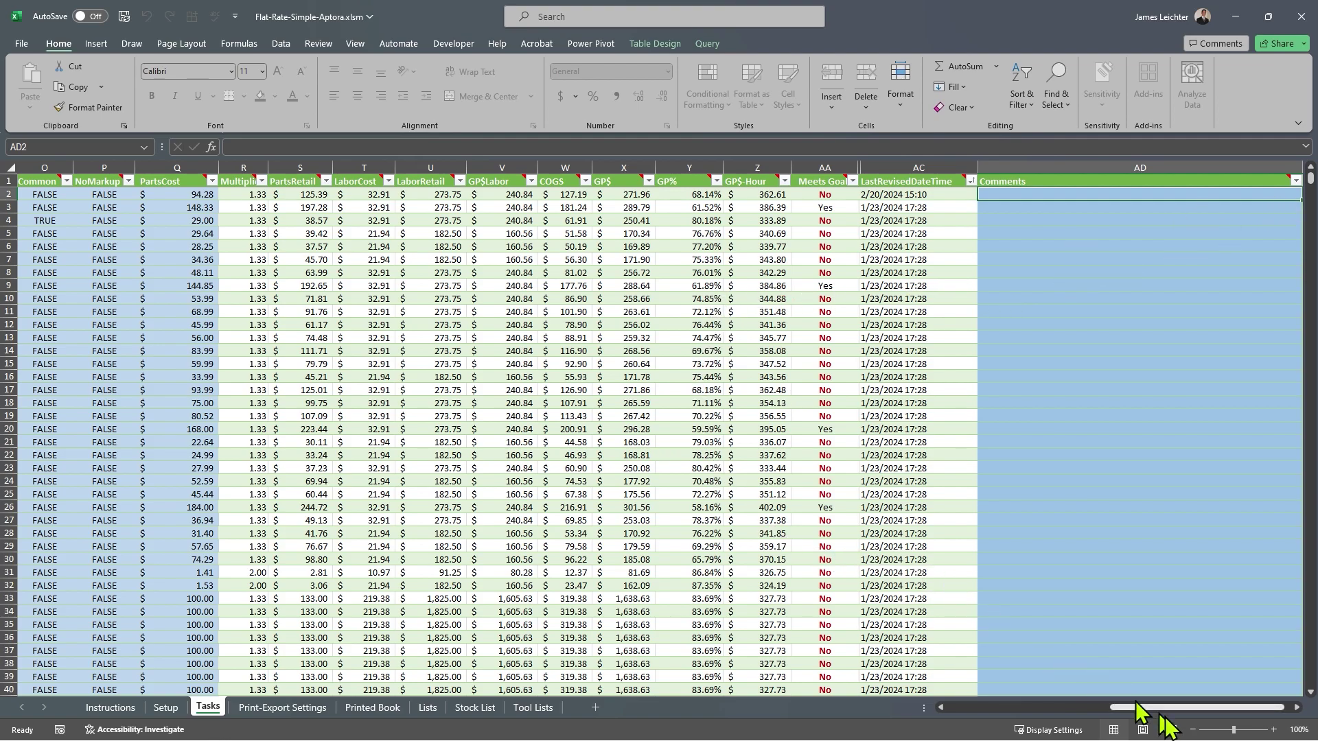
left_click_drag(1153, 707, 965, 712)
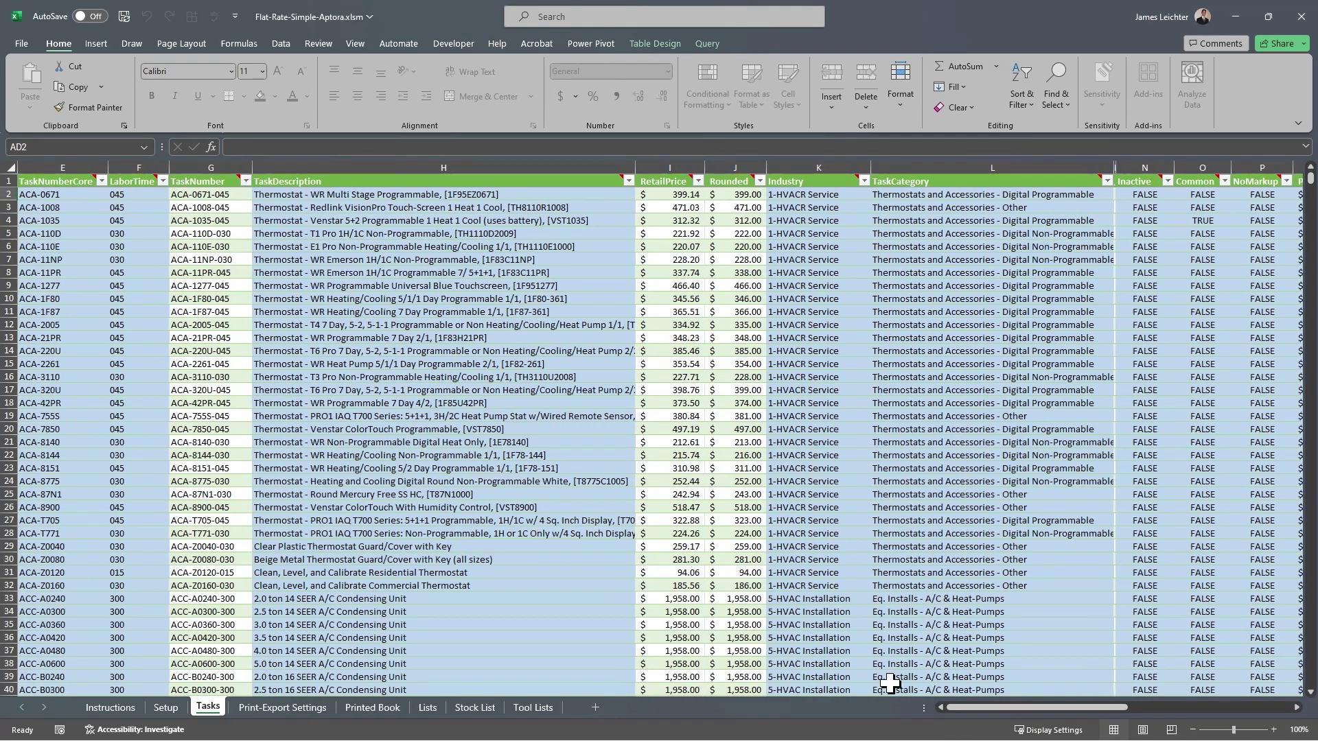
left_click(322, 42)
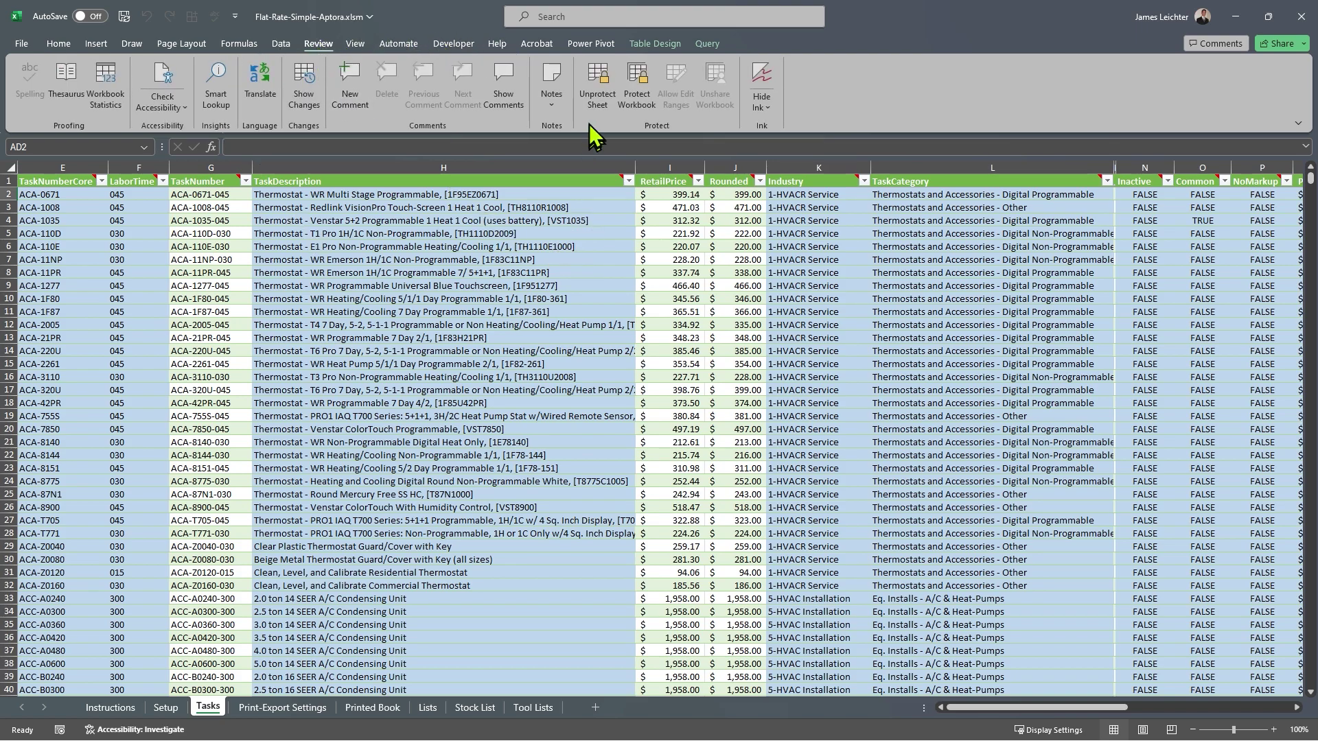
left_click(599, 86)
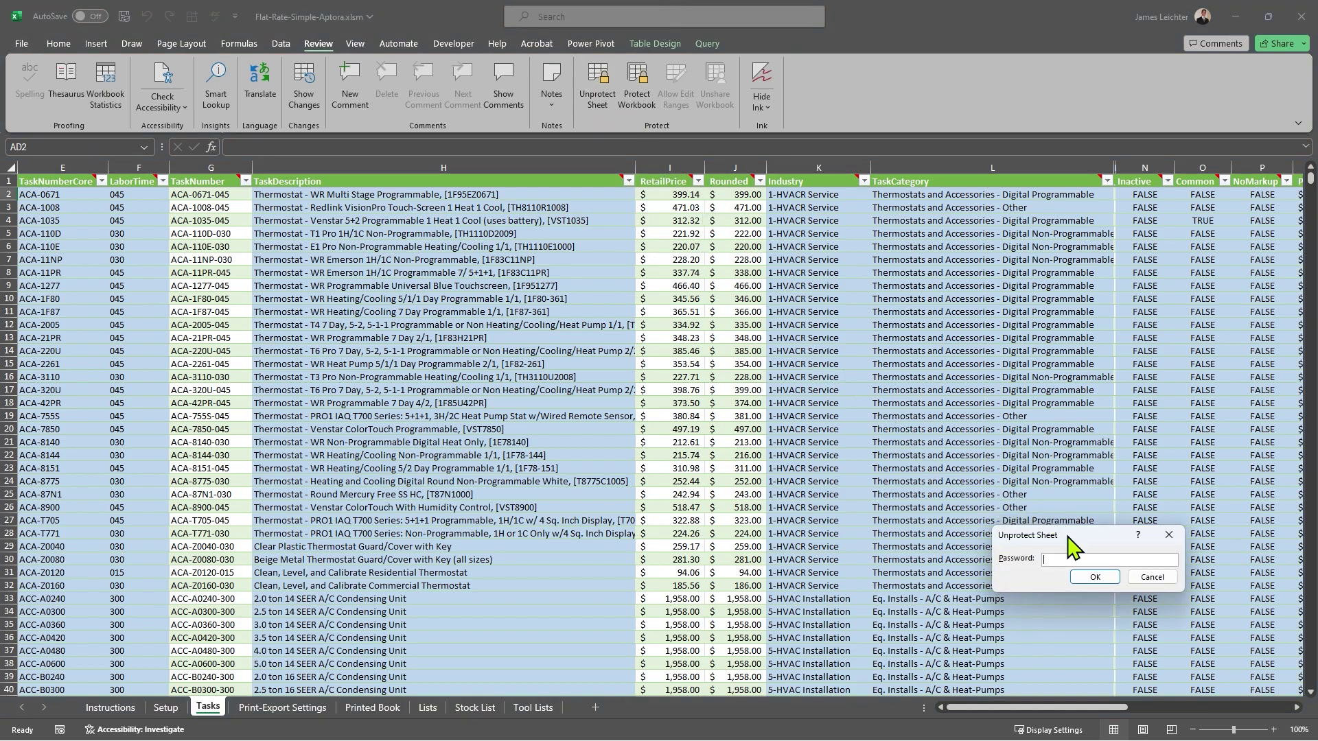
left_click_drag(1072, 547, 551, 248)
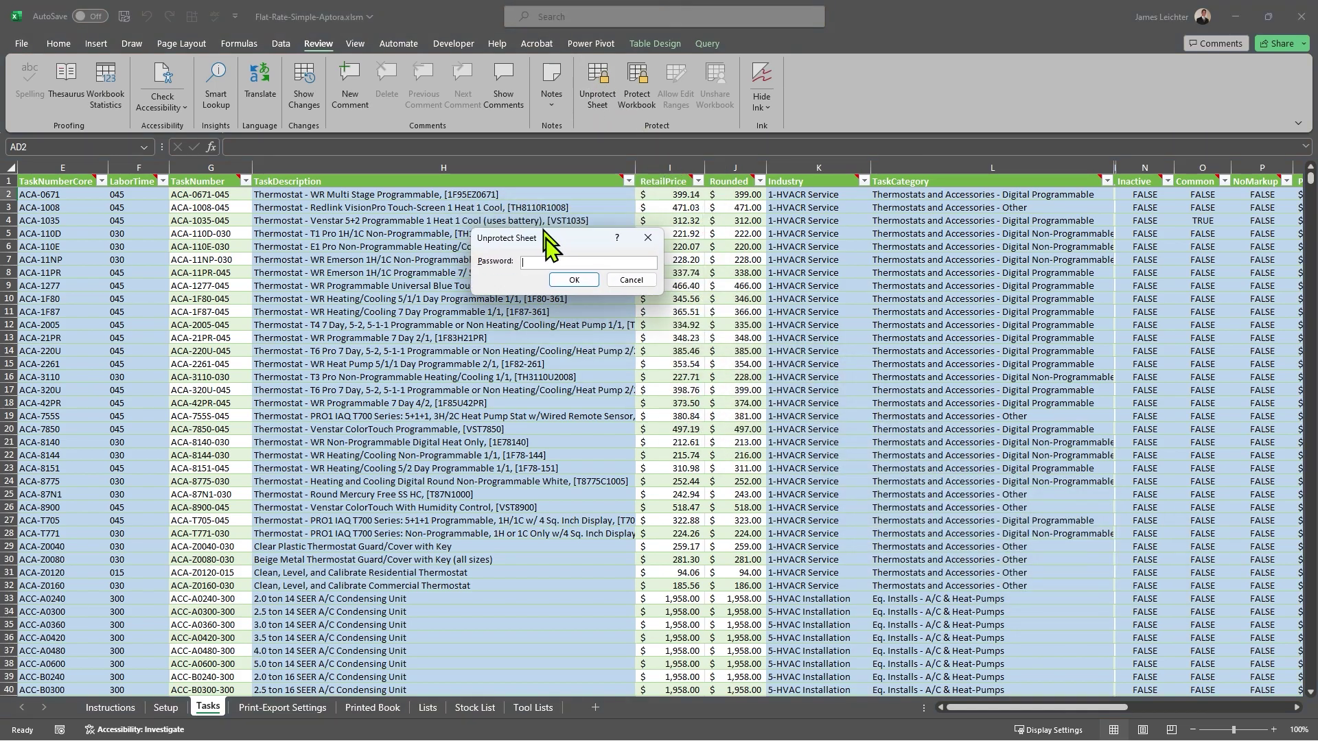
left_click(630, 279)
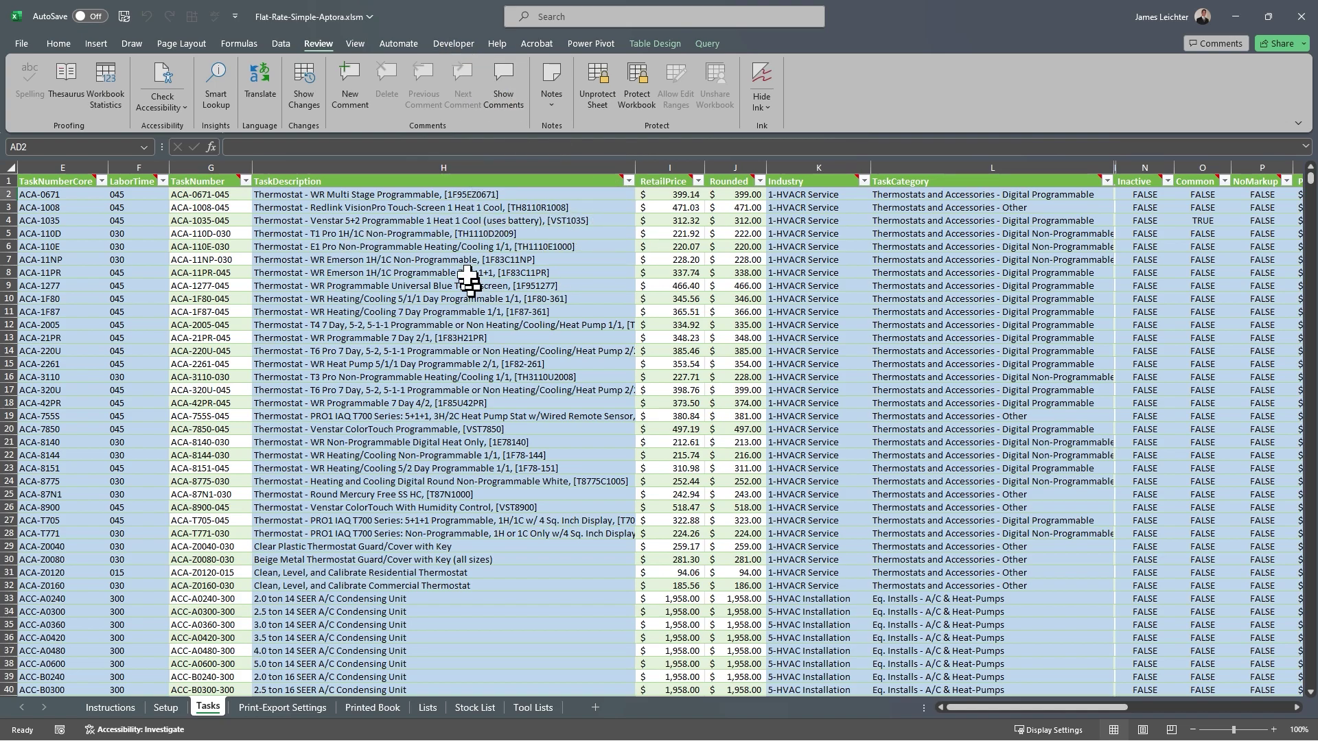
left_click(355, 45)
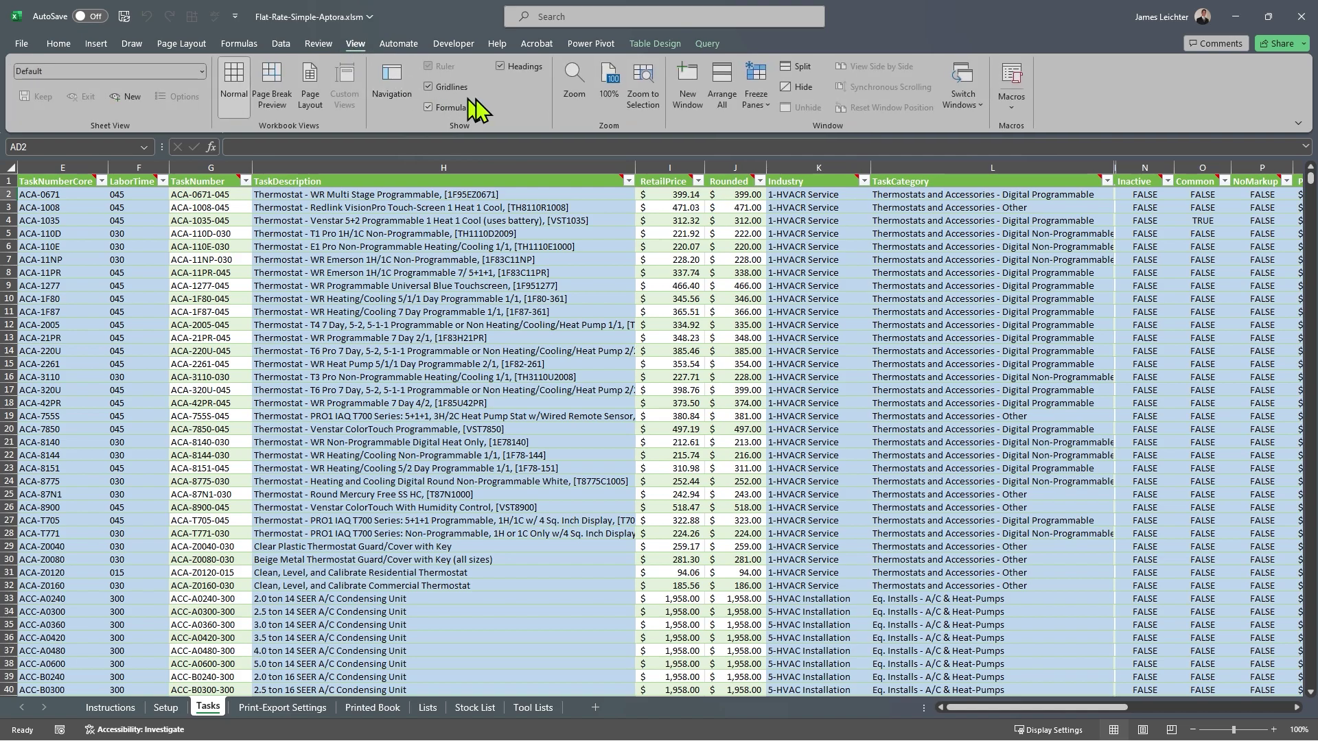
left_click(429, 107)
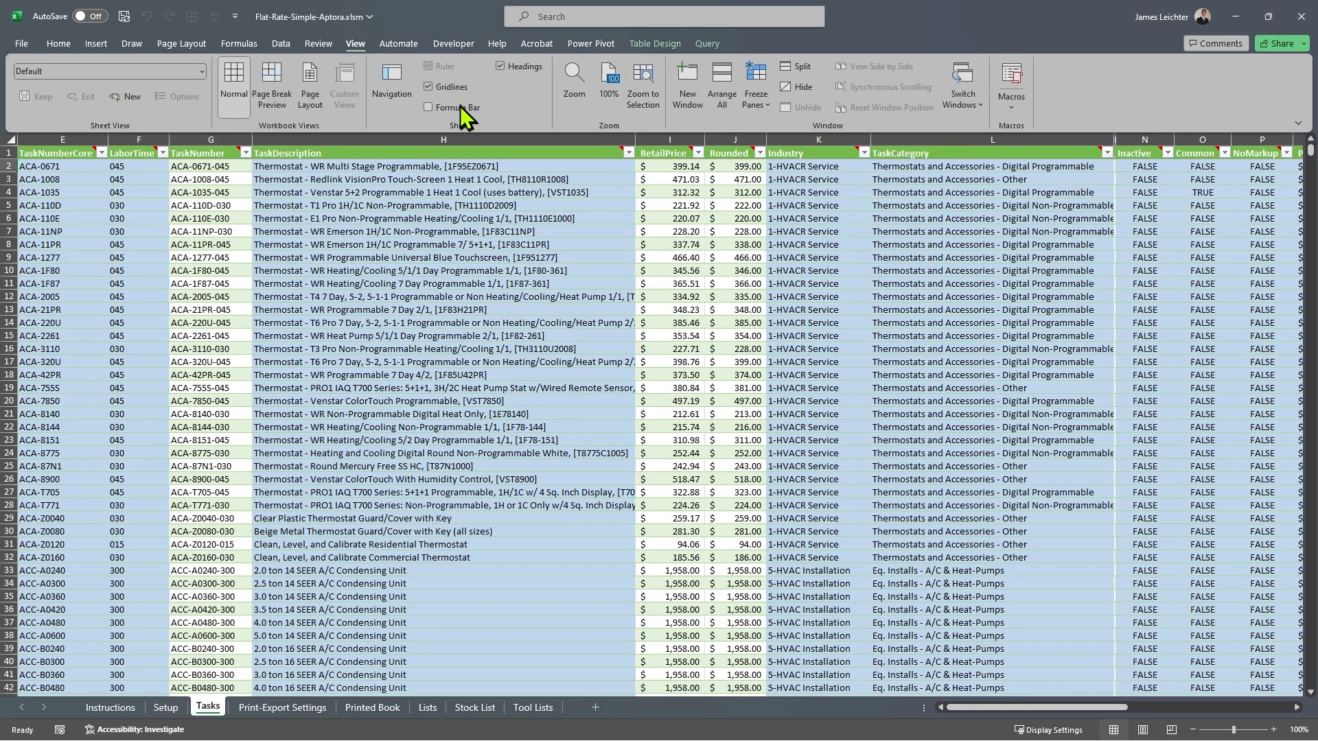
left_click(501, 67)
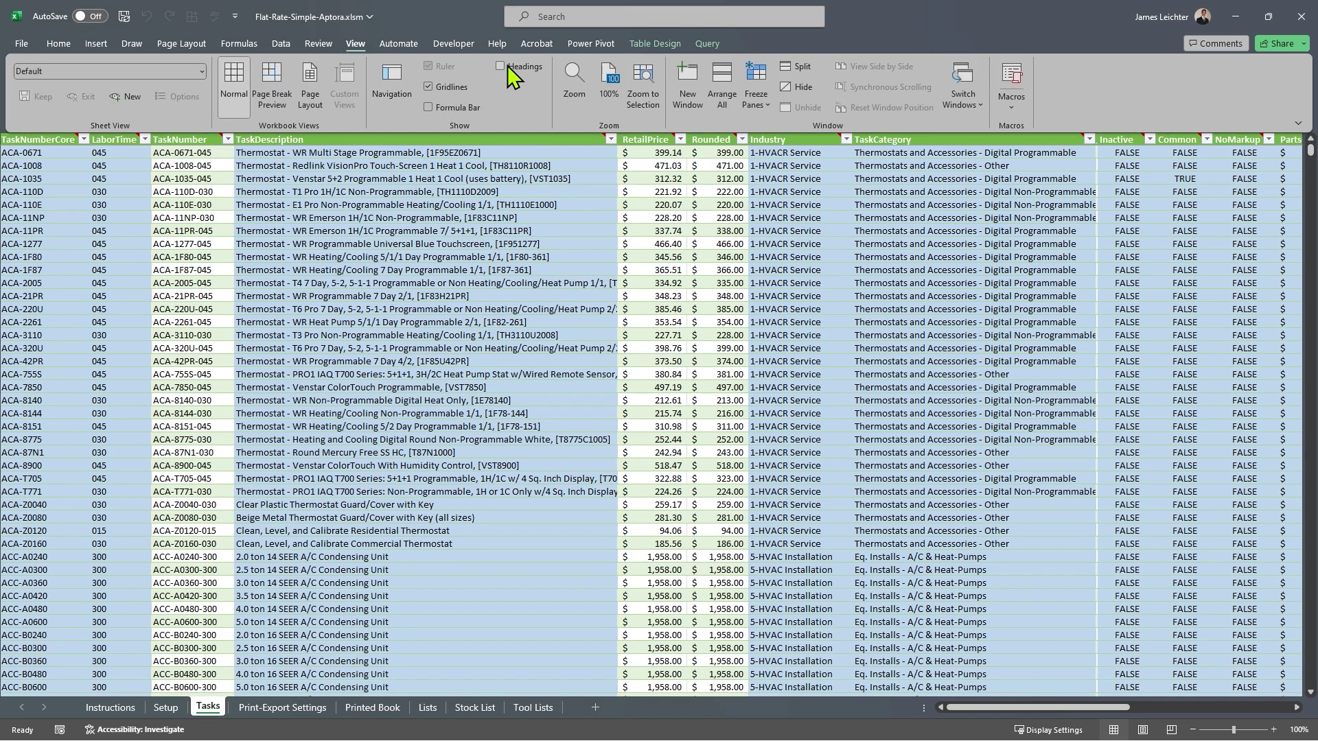
left_click(508, 65)
left_click(463, 108)
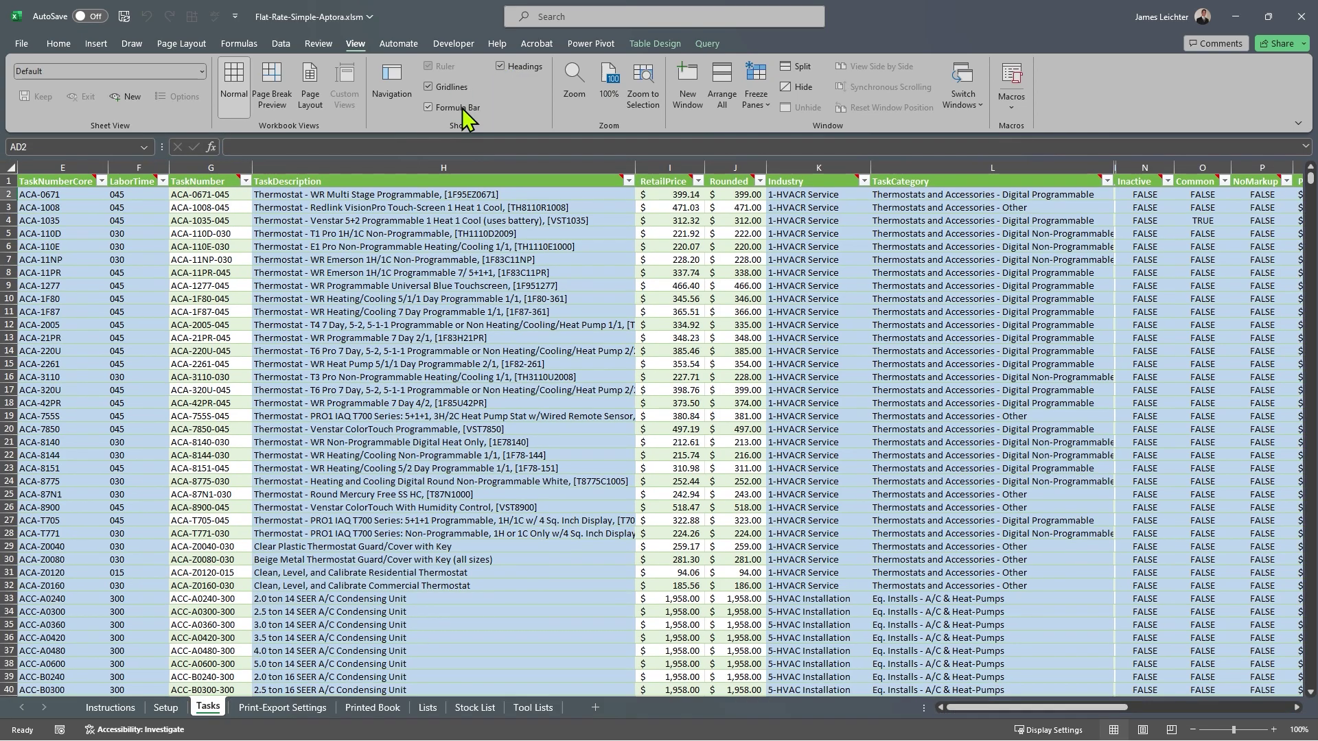
left_click(1298, 123)
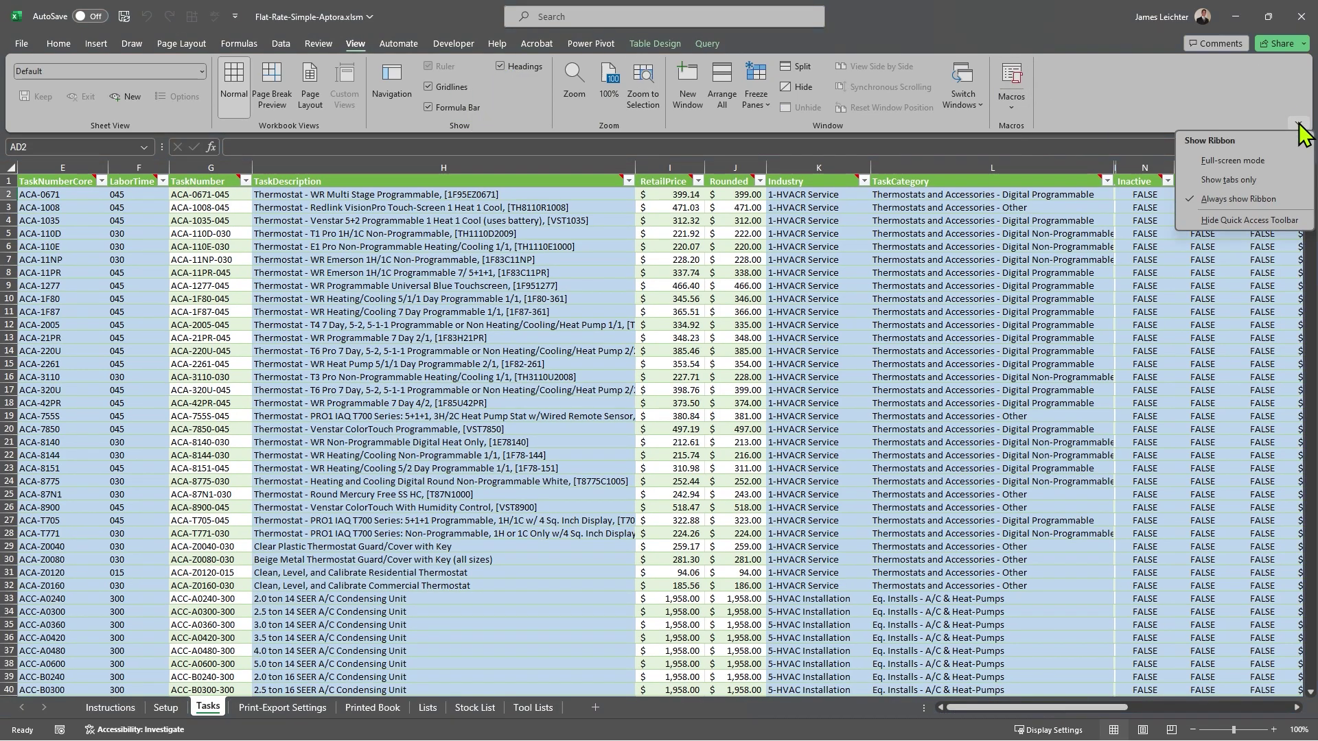
left_click(1218, 166)
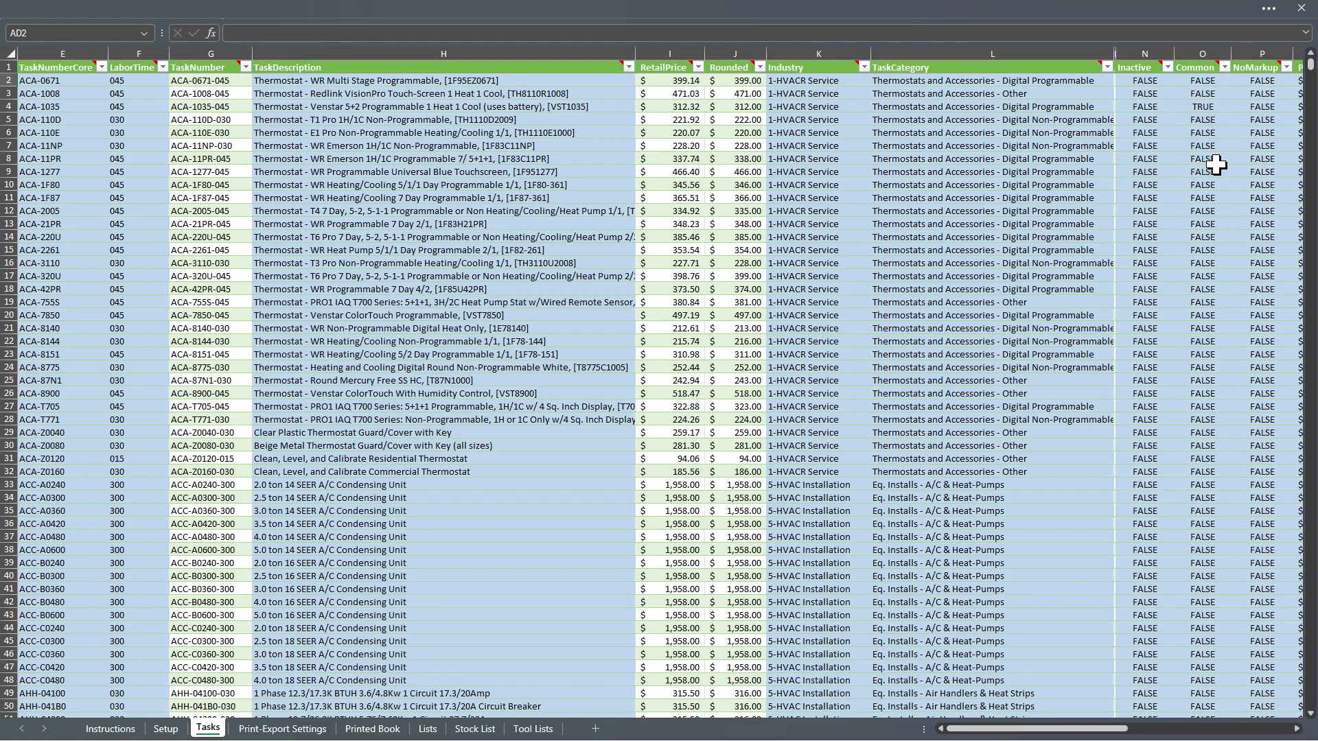
left_click(1268, 9)
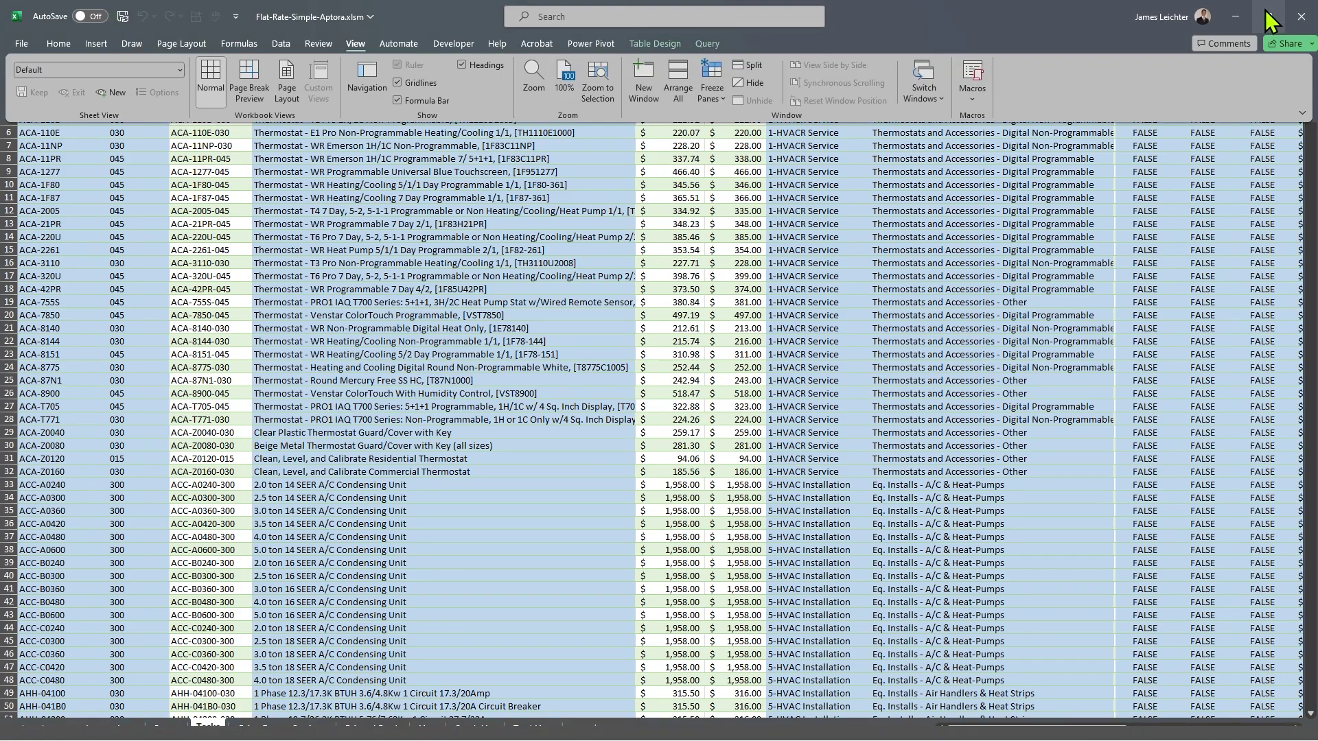
left_click(1302, 113)
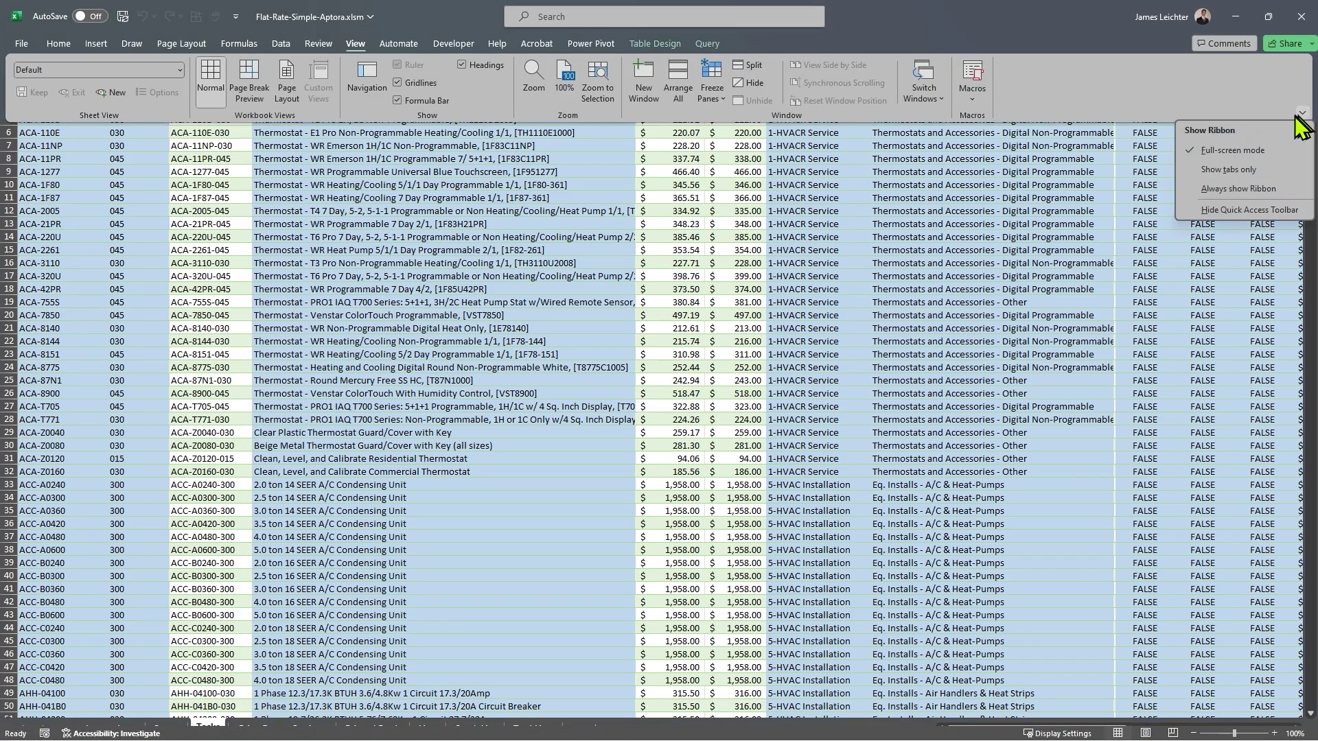
left_click(1235, 190)
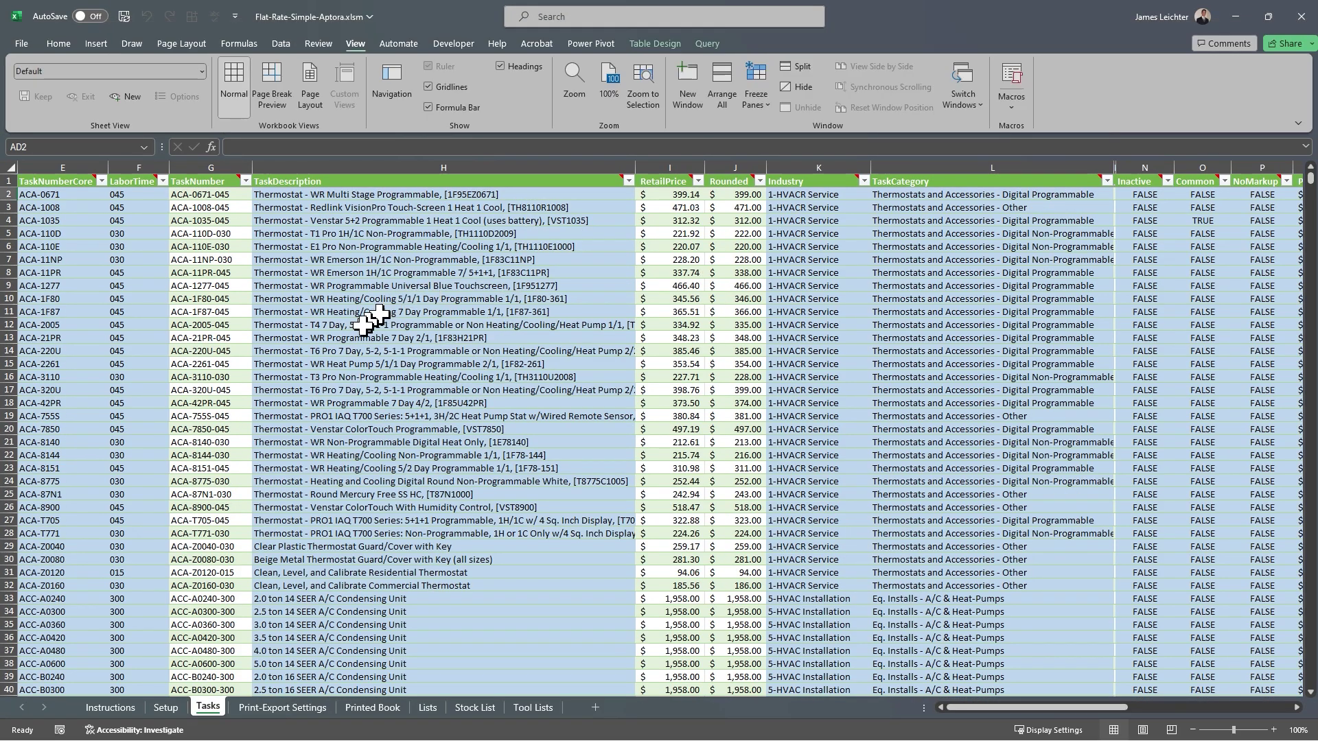
left_click(61, 43)
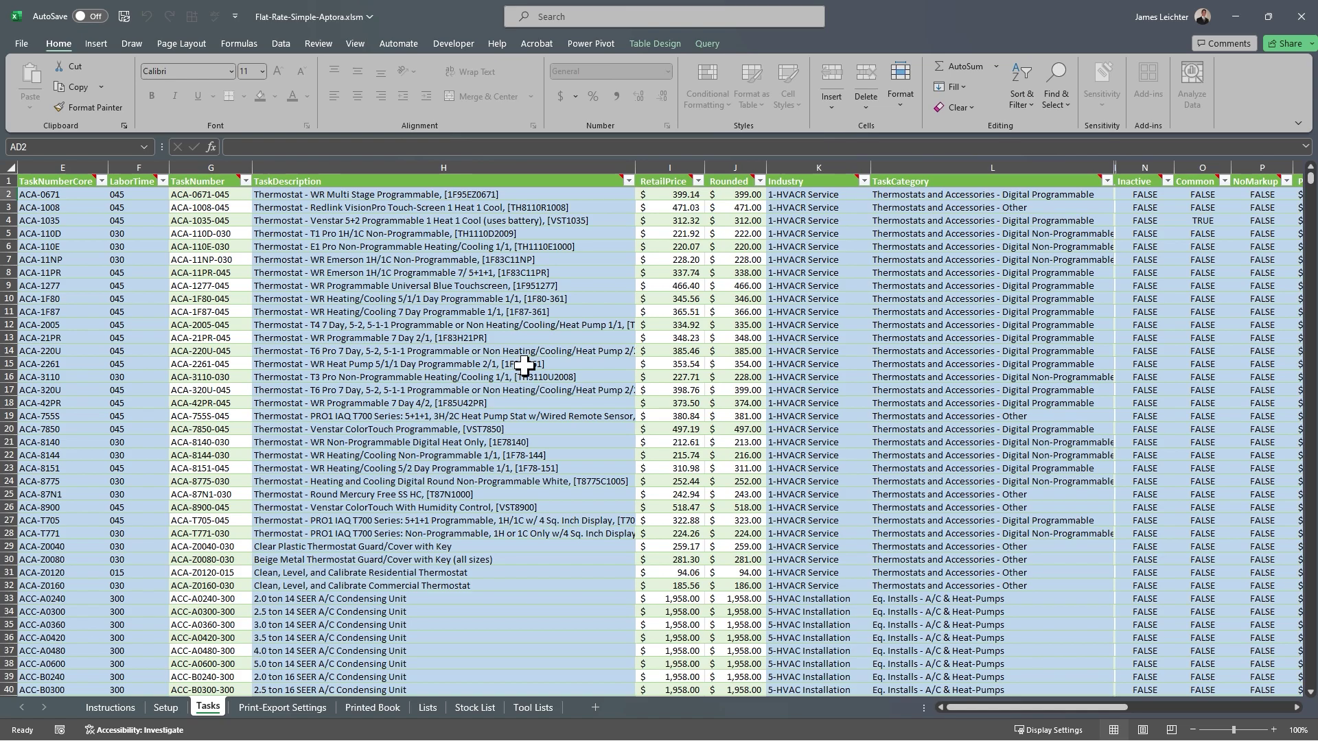
left_click(194, 195)
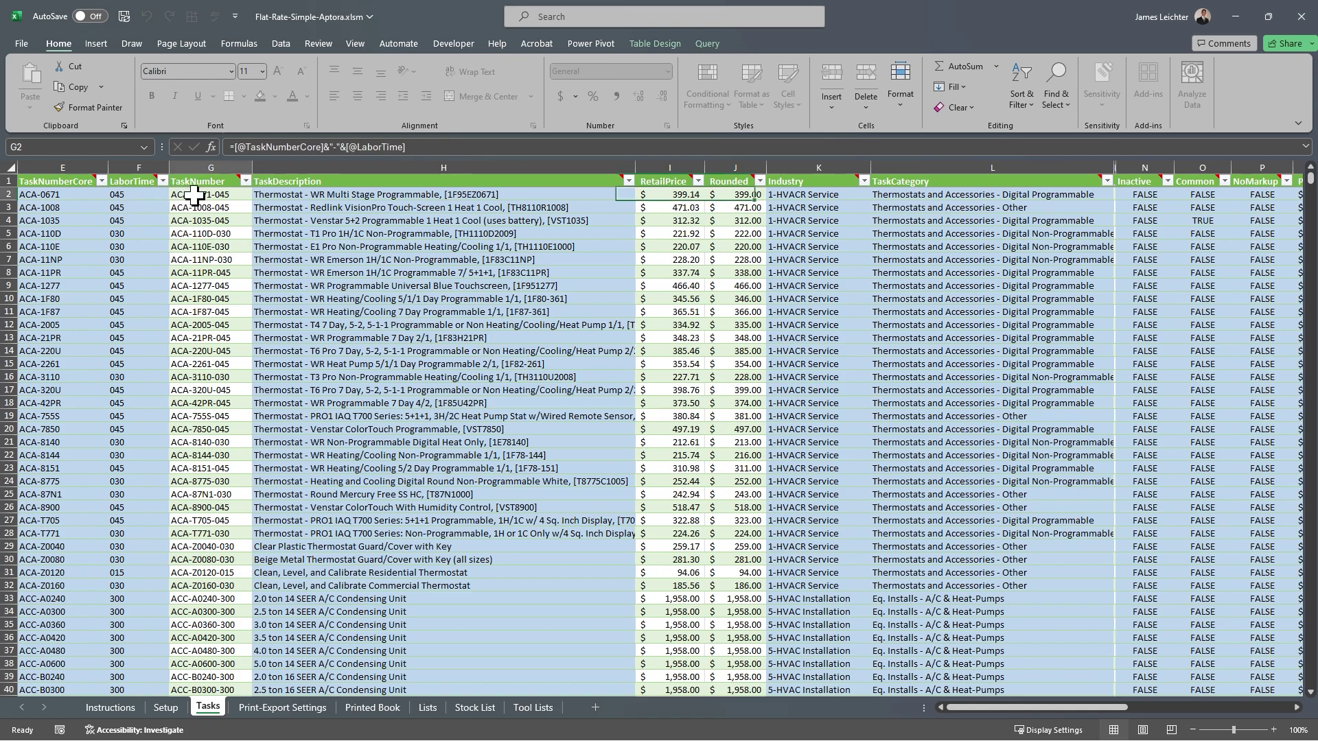
left_click(51, 195)
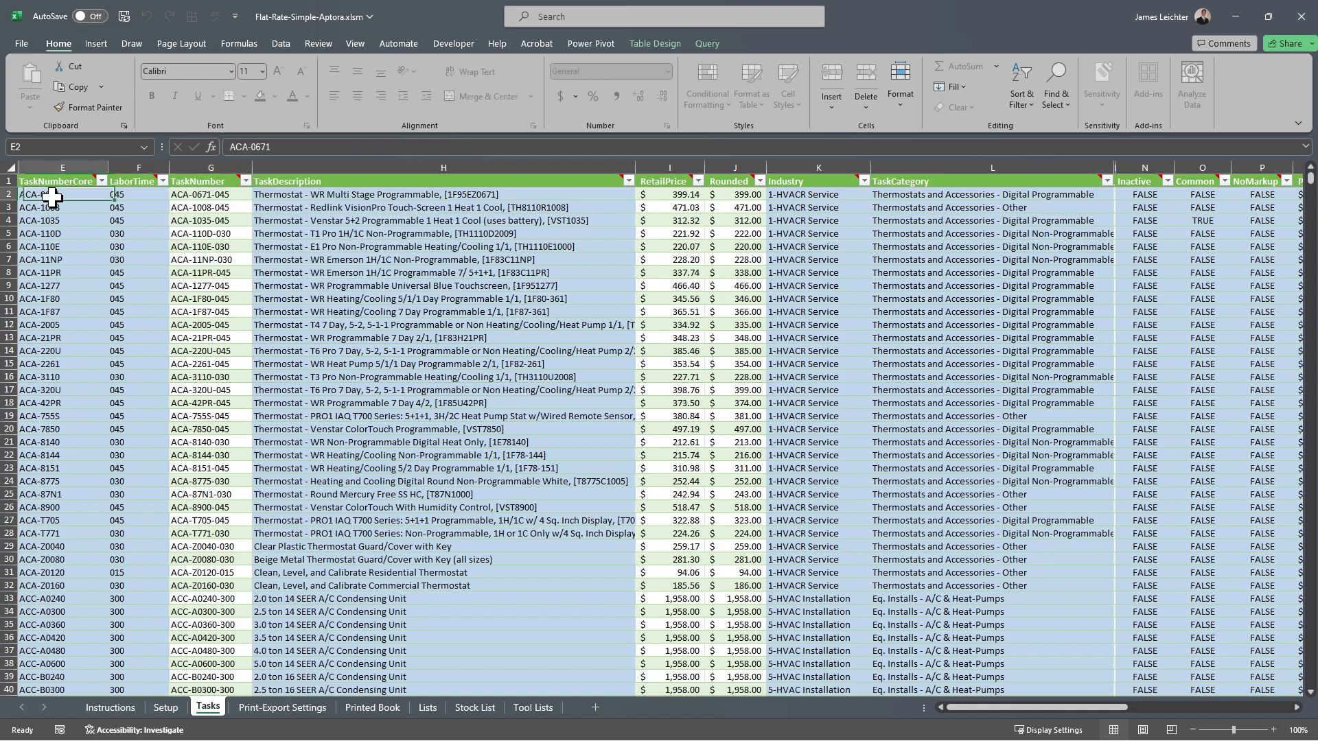
left_click(124, 198)
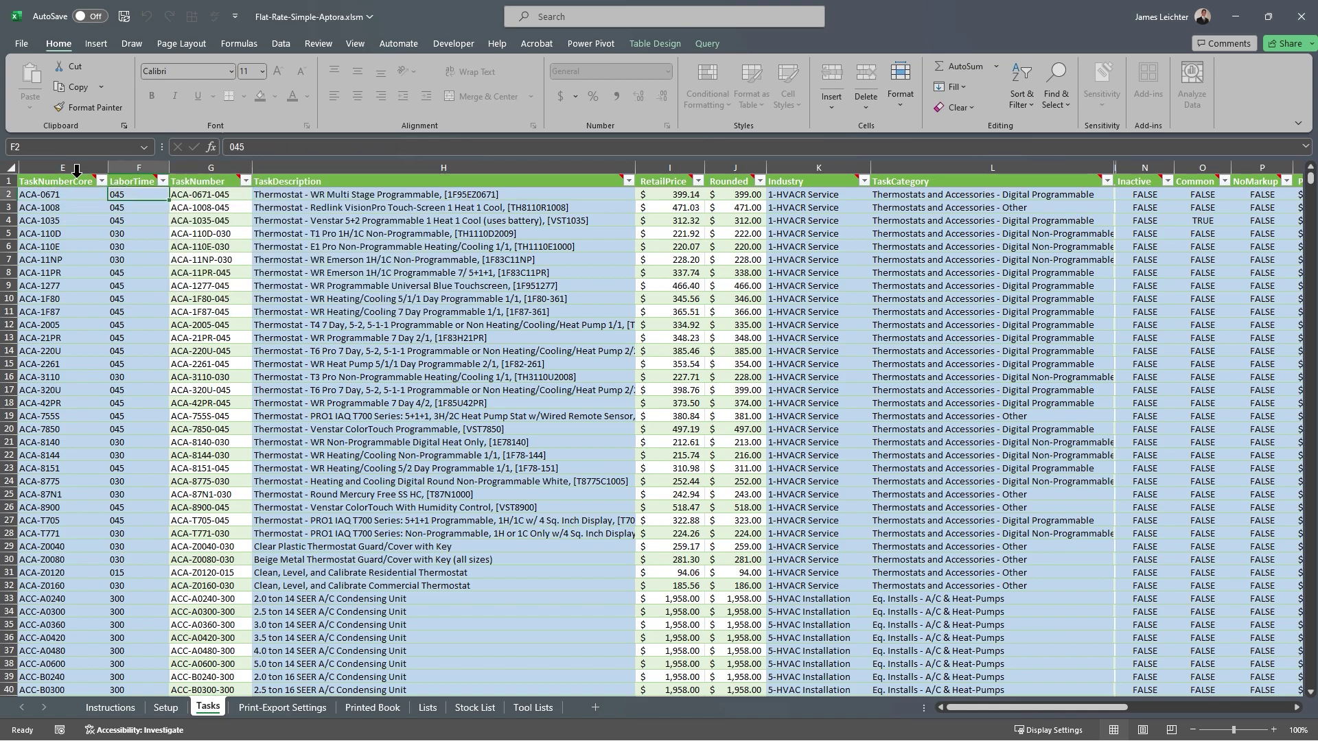
mouse_move(79, 183)
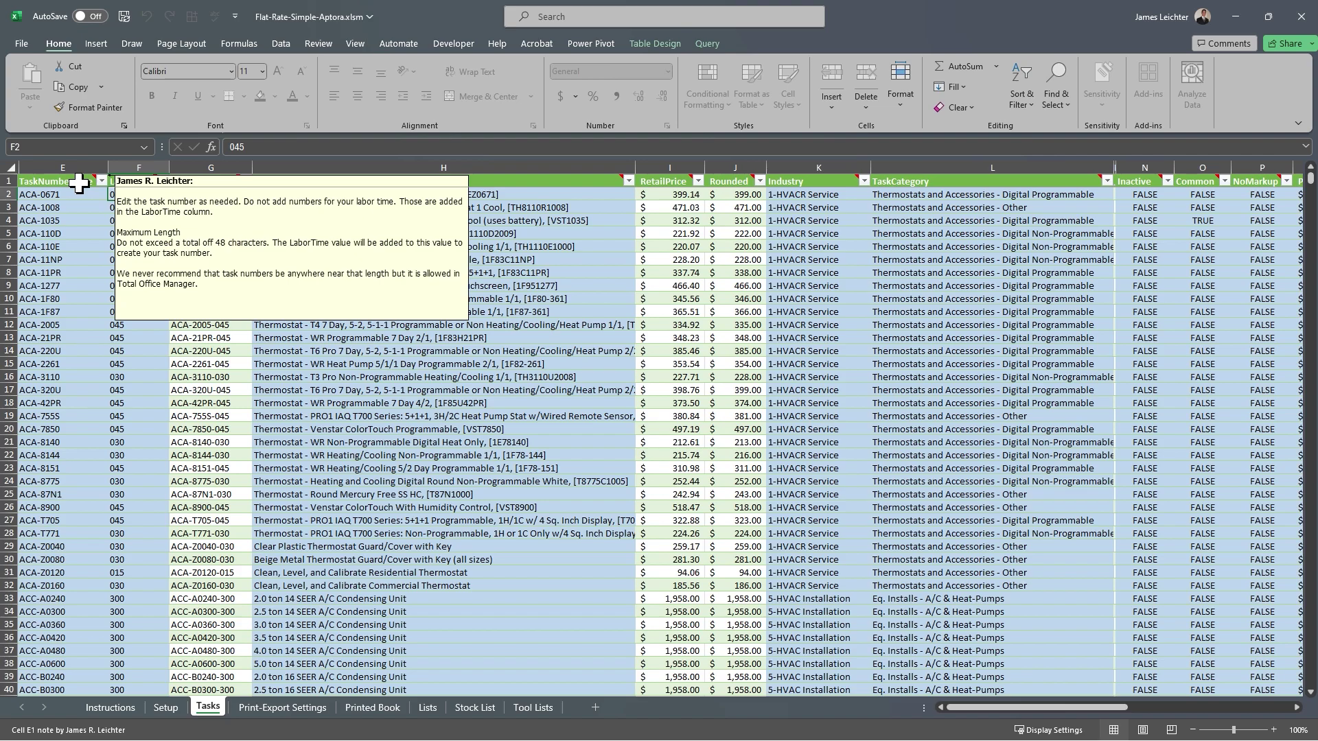
mouse_move(130, 180)
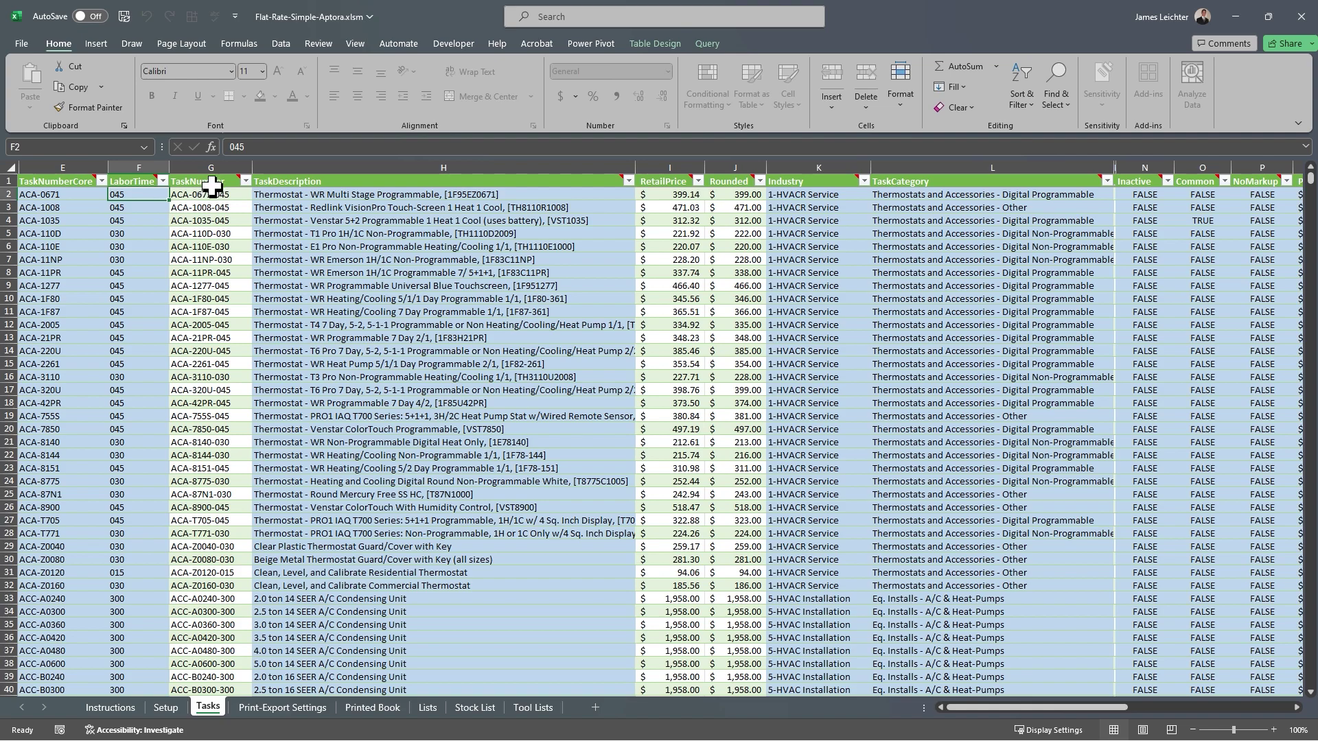
mouse_move(215, 182)
left_click(206, 246)
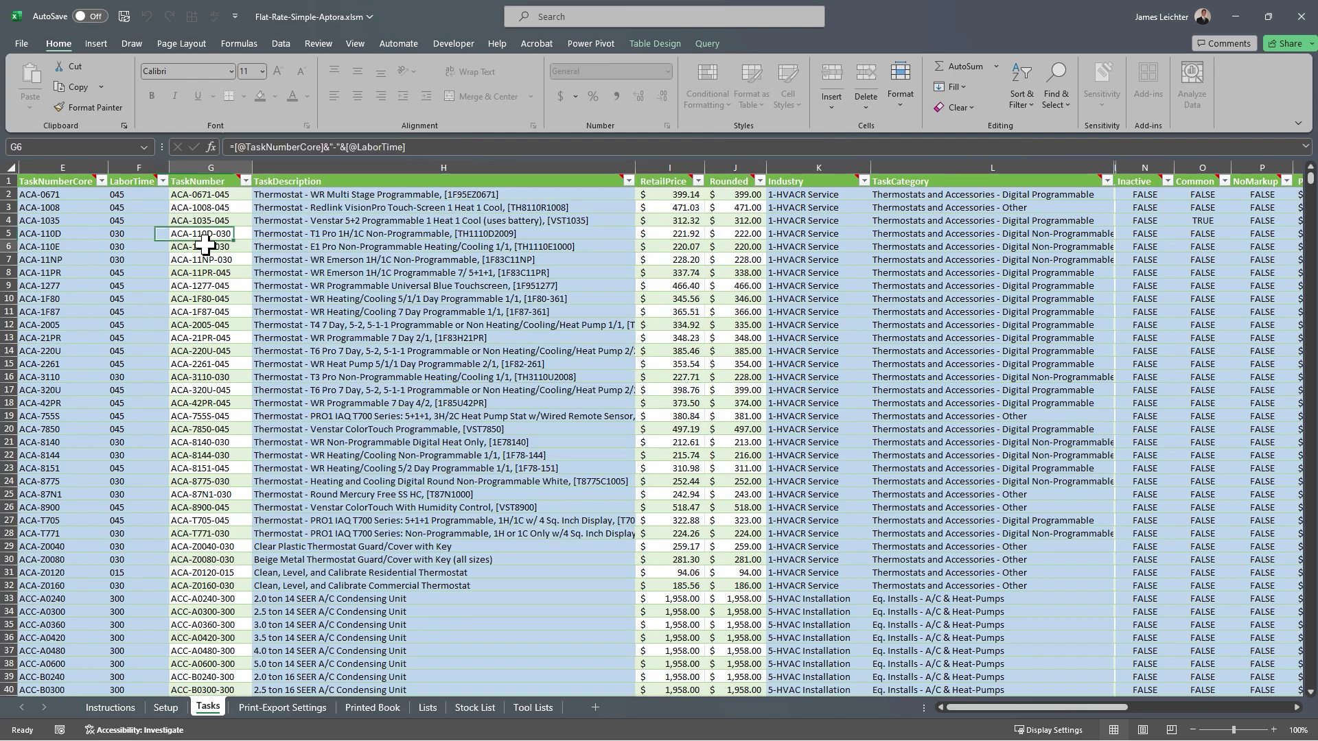